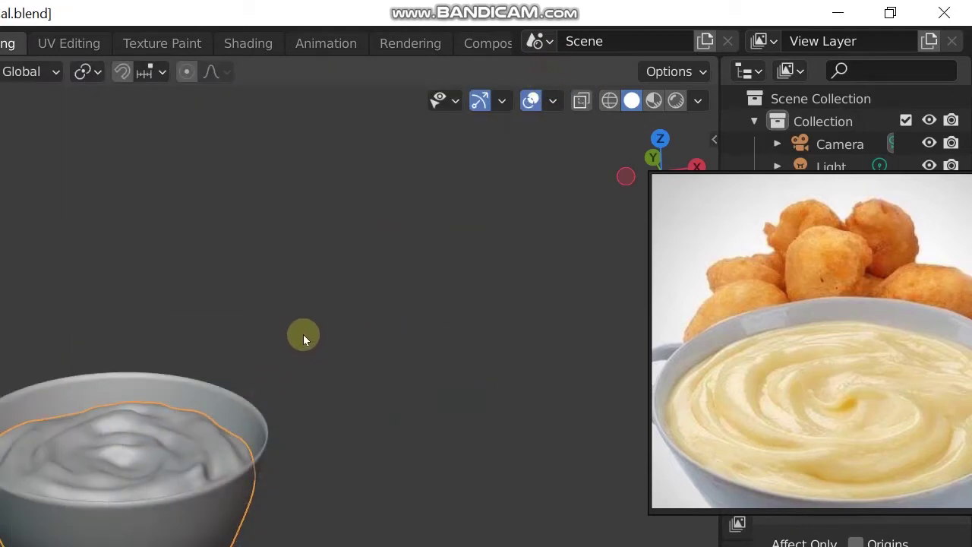
{"action": "middle_click_drag", "start_coordinate": [243, 410], "coordinate": [247, 324]}
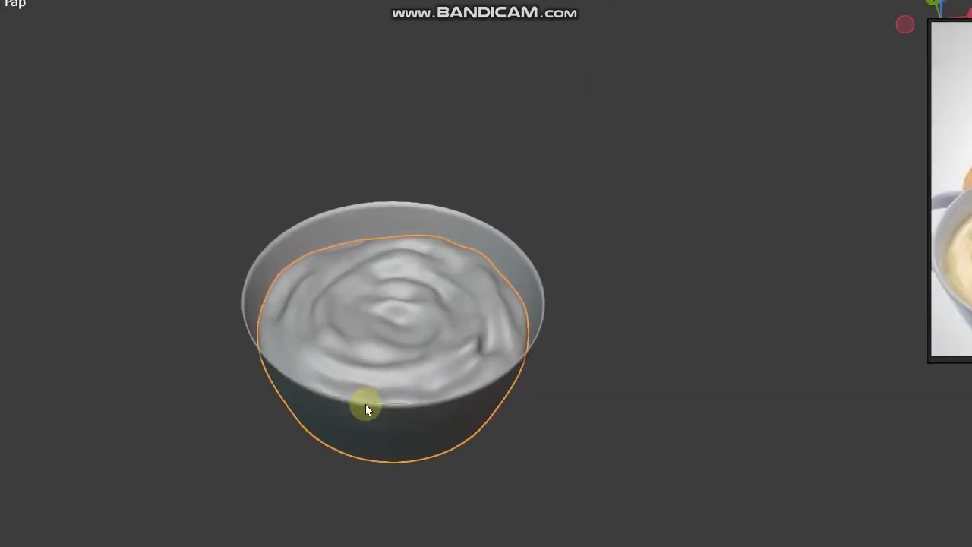
{"action": "middle_click_drag", "start_coordinate": [364, 402], "coordinate": [609, 225]}
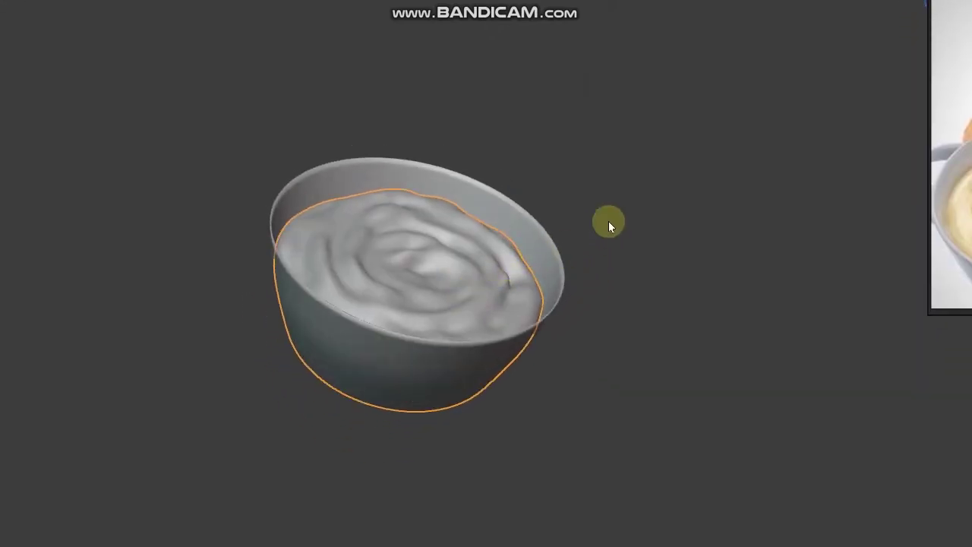
{"action": "middle_click_drag", "start_coordinate": [386, 386], "coordinate": [345, 189]}
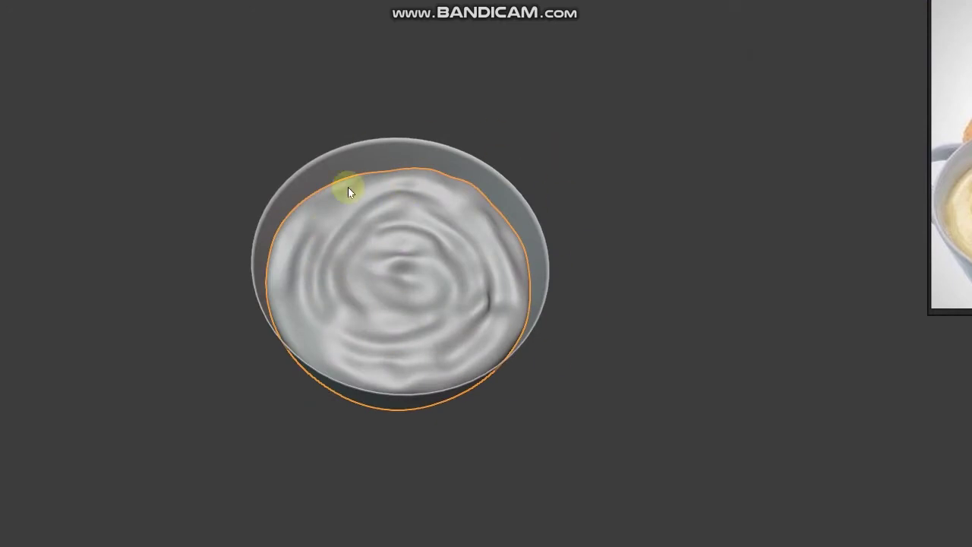
{"action": "middle_click_drag", "start_coordinate": [396, 366], "coordinate": [355, 263]}
{"action": "middle_click_drag", "start_coordinate": [382, 343], "coordinate": [458, 217]}
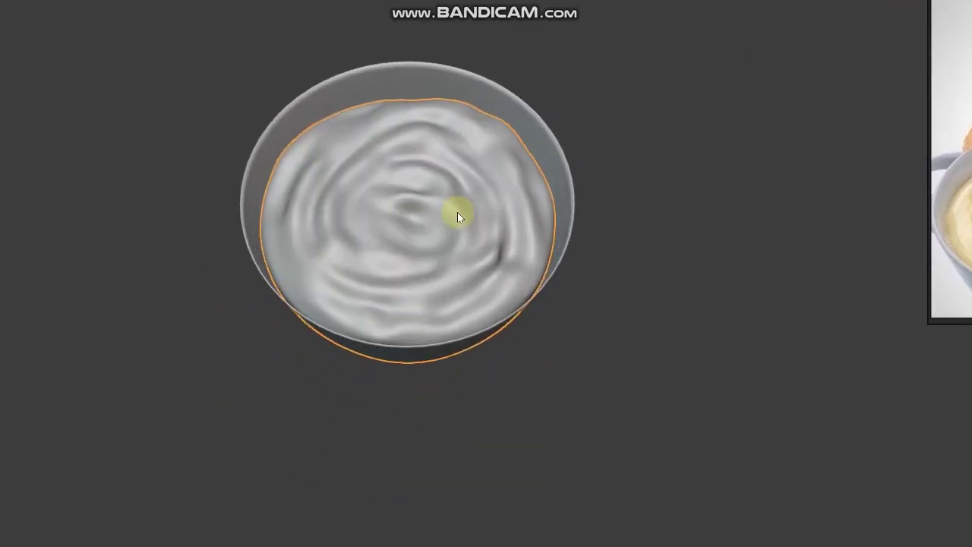
{"action": "scroll", "coordinate": [435, 199], "scroll_direction": "up", "scroll_amount": 2}
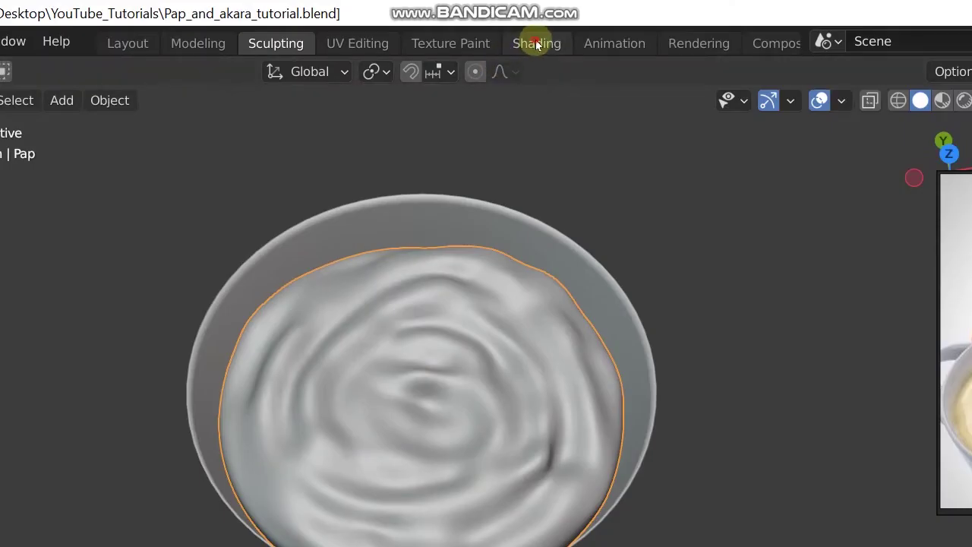
Step: Go to the Shading workspace, select the pap in the bowl and turn on Material Preview shading
{"action": "left_click", "coordinate": [533, 40]}
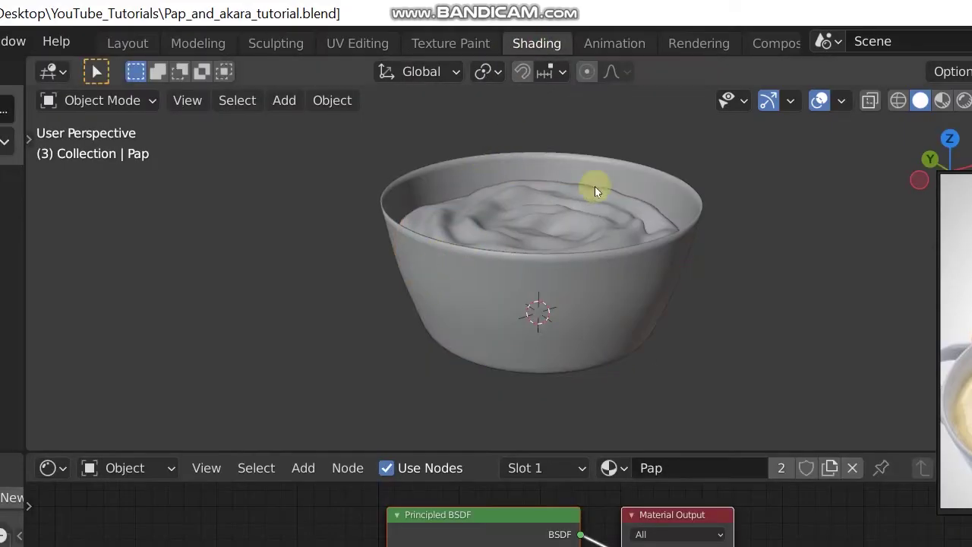
{"action": "left_click", "coordinate": [612, 259]}
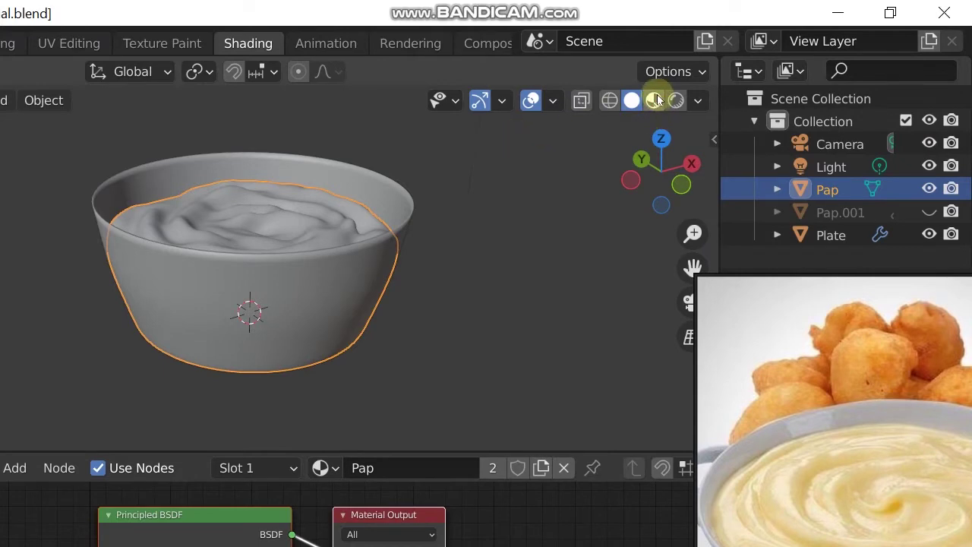
{"action": "left_click", "coordinate": [655, 100]}
{"action": "mouse_move", "coordinate": [300, 298]}
{"action": "middle_mouse_down"}
{"action": "mouse_move", "coordinate": [281, 348]}
{"action": "mouse_move", "coordinate": [314, 326]}
{"action": "mouse_move", "coordinate": [373, 243]}
{"action": "mouse_move", "coordinate": [344, 293]}
{"action": "mouse_move", "coordinate": [256, 238]}
{"action": "middle_mouse_up"}
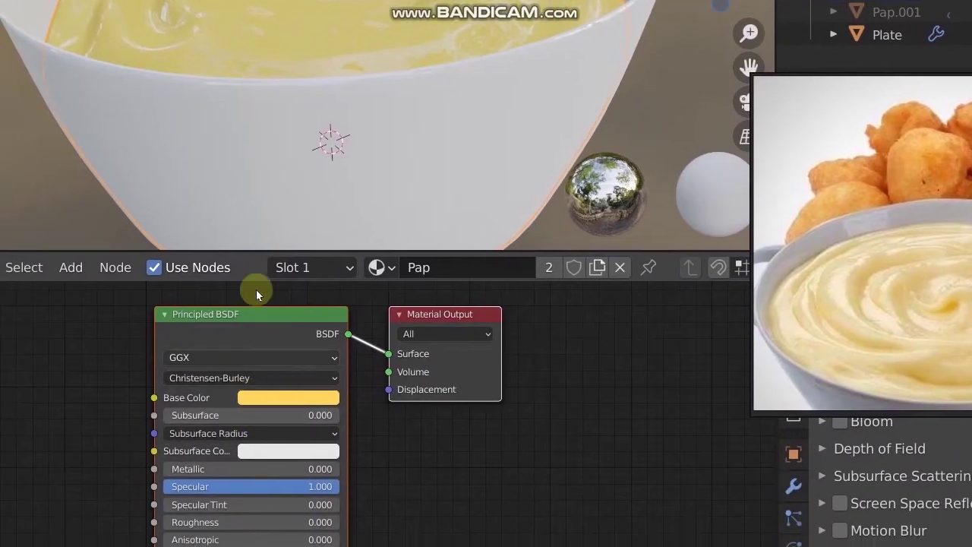
Step: Set the Pap material's roughness to 0.500, keep its specular at 1.000, and check the surface in rendered shading
{"action": "middle_click_drag", "start_coordinate": [282, 418], "coordinate": [325, 340]}
{"action": "left_click_drag", "start_coordinate": [365, 379], "coordinate": [214, 378]}
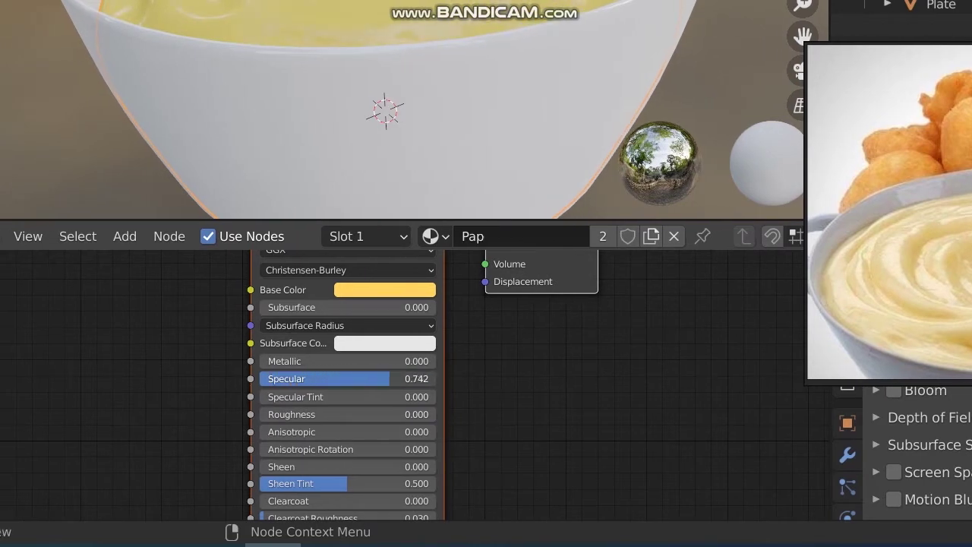
{"action": "left_click_drag", "start_coordinate": [390, 378], "coordinate": [382, 378]}
{"action": "left_click", "coordinate": [311, 382]}
{"action": "left_click_drag", "start_coordinate": [252, 384], "coordinate": [311, 375]}
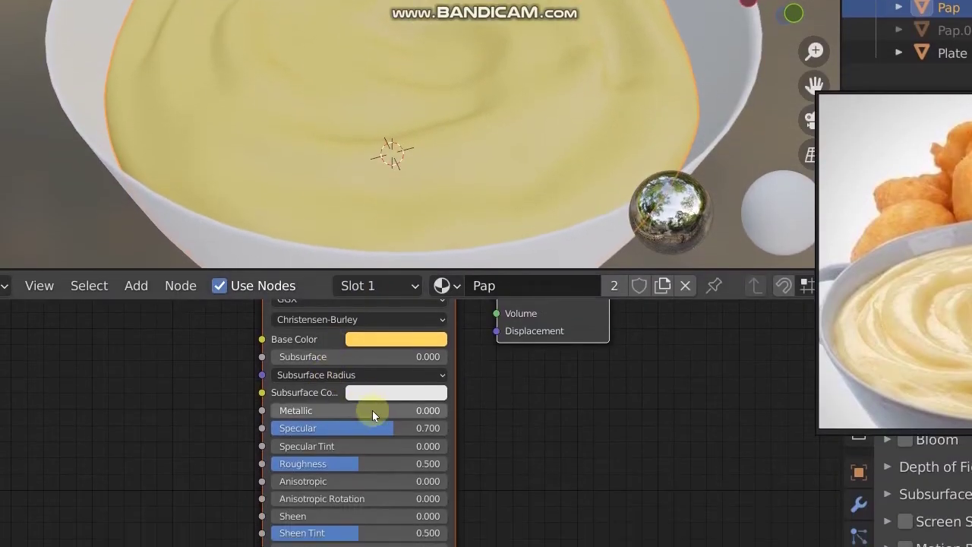
{"action": "left_click_drag", "start_coordinate": [376, 428], "coordinate": [444, 428]}
{"action": "scroll", "coordinate": [420, 147], "scroll_direction": "down", "scroll_amount": 2}
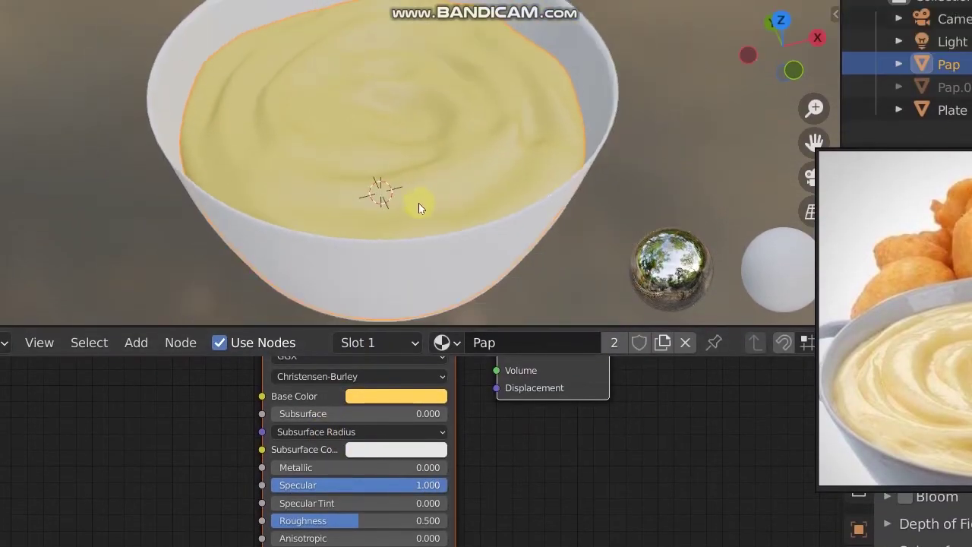
{"action": "middle_click_drag", "start_coordinate": [419, 203], "coordinate": [358, 195]}
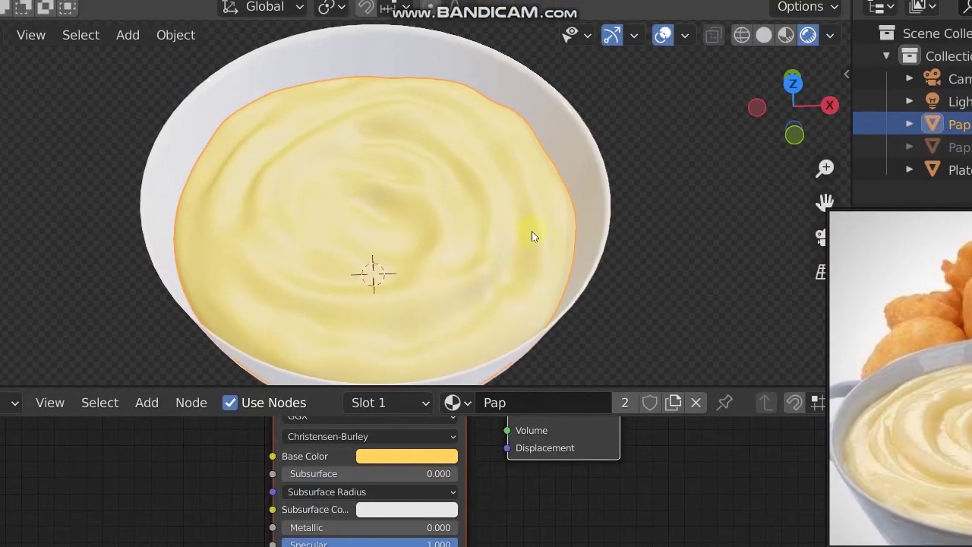
{"action": "middle_click_drag", "start_coordinate": [383, 291], "coordinate": [373, 207]}
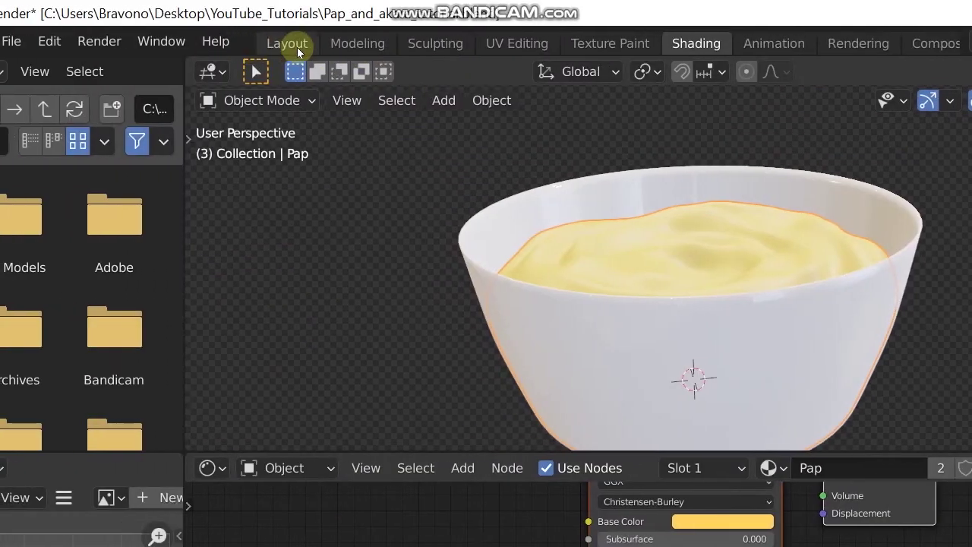
Step: Return to the Layout workspace, unhide the duplicate object Pap.001 and delete it
{"action": "left_click", "coordinate": [295, 45]}
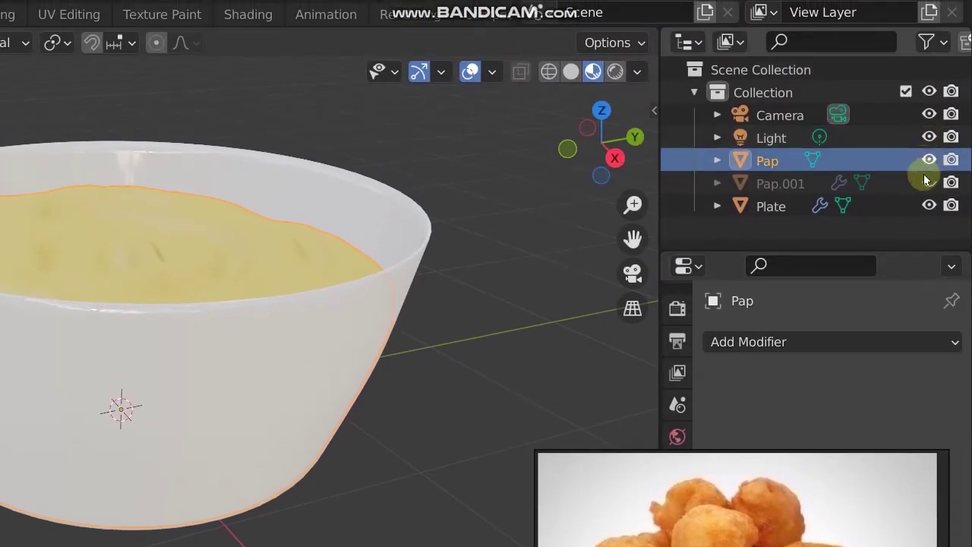
{"action": "left_click", "coordinate": [804, 183]}
{"action": "left_click", "coordinate": [929, 182]}
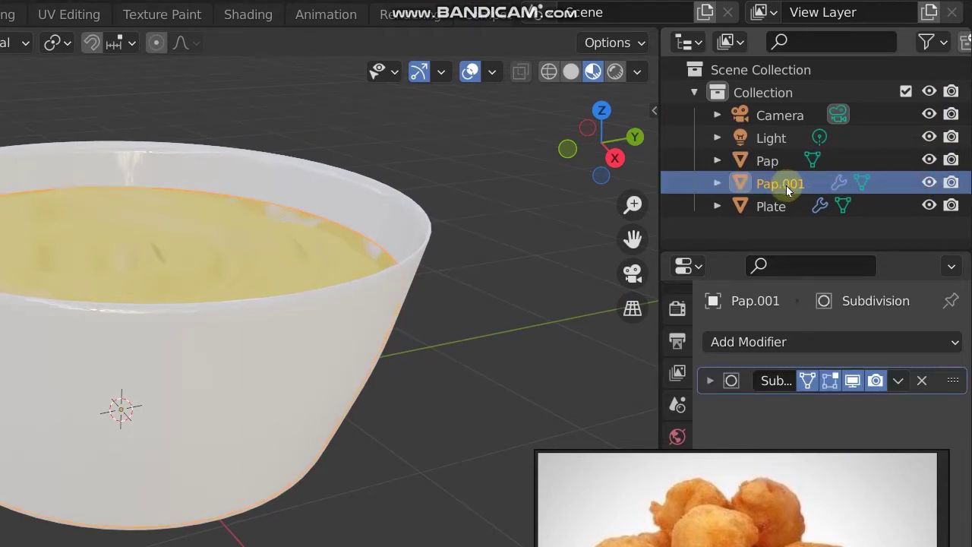
{"action": "key", "text": "x"}
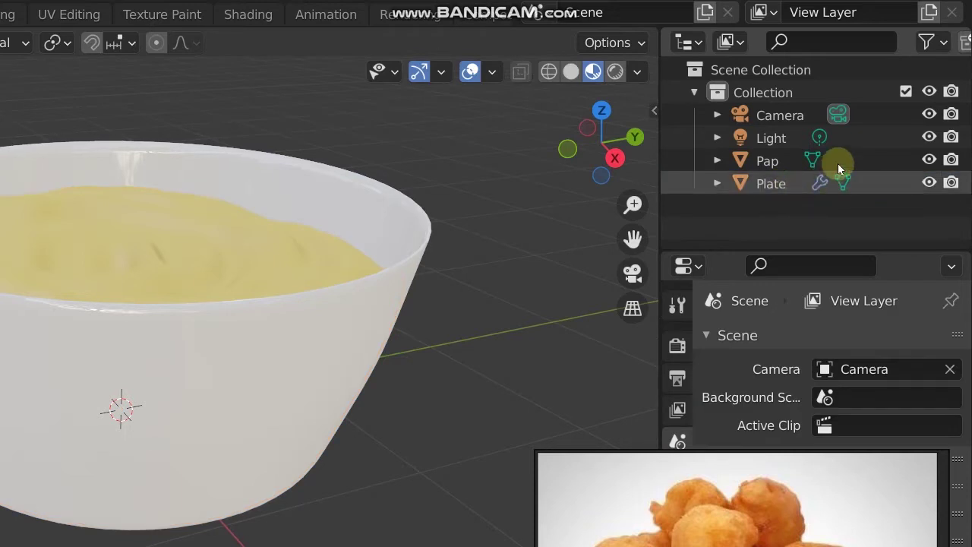
Step: Hide the Pap and Plate objects and show the empty scene in top orthographic view
{"action": "left_click", "coordinate": [928, 160]}
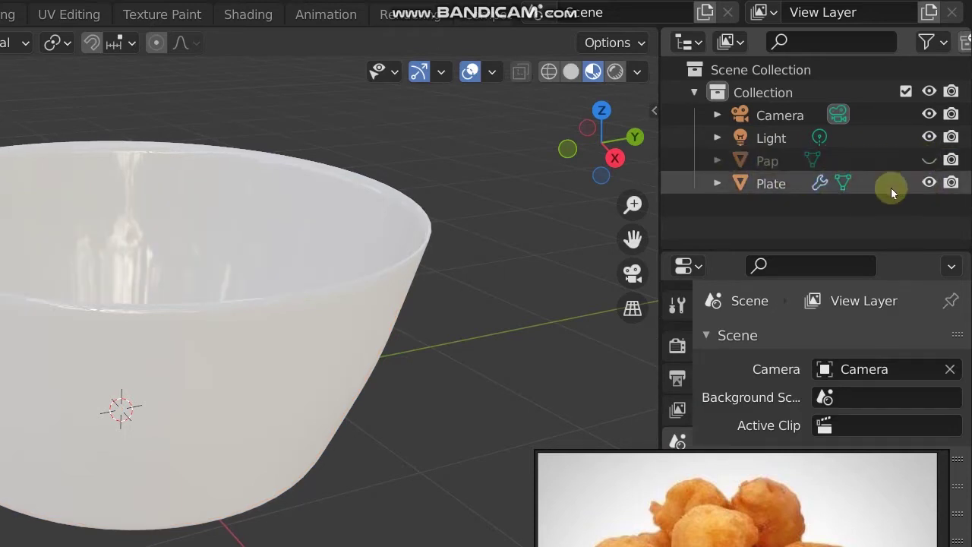
{"action": "left_click", "coordinate": [929, 183]}
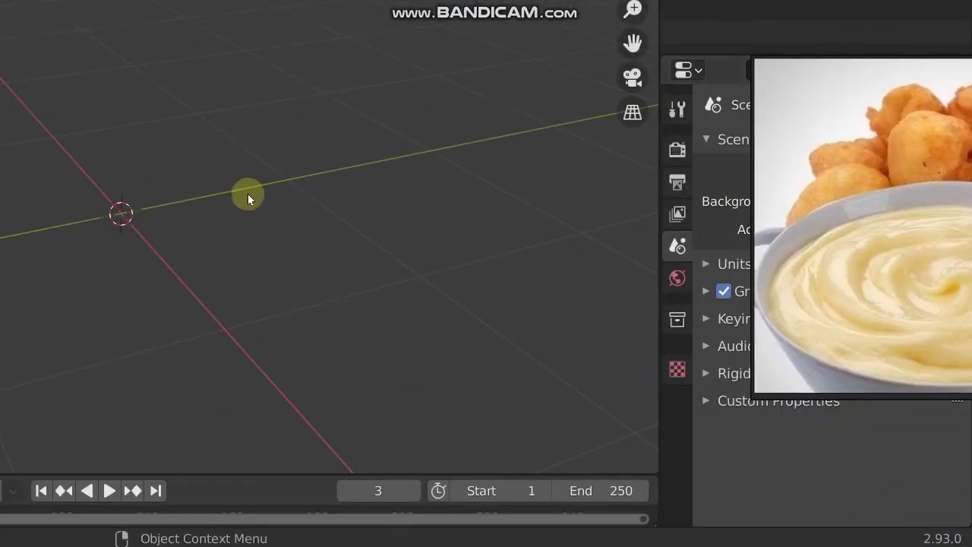
{"action": "key", "text": "KP_7"}
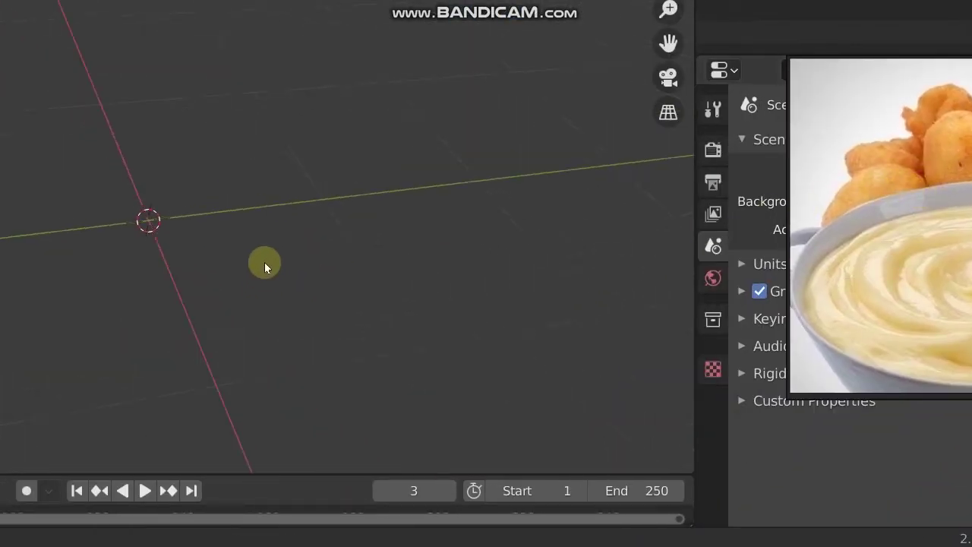
{"action": "middle_click_drag", "start_coordinate": [131, 174], "coordinate": [46, 106], "text": "shift"}
{"action": "middle_click_drag", "start_coordinate": [102, 136], "coordinate": [101, 163], "text": "shift"}
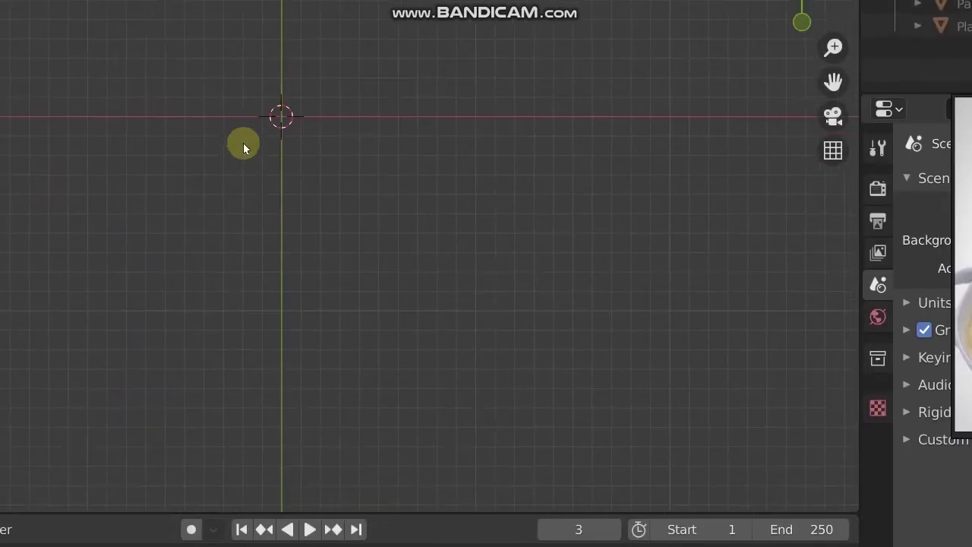
{"action": "middle_click_drag", "start_coordinate": [275, 207], "coordinate": [266, 240], "text": "shift"}
{"action": "scroll", "coordinate": [291, 205], "scroll_direction": "down", "scroll_amount": 1}
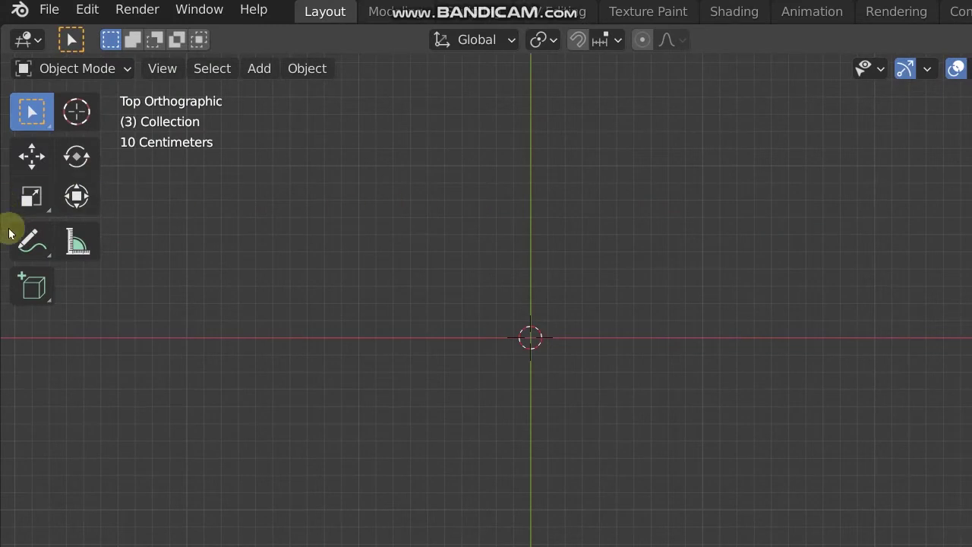
Step: Sketch the upper and lower curves of a spoon's oval head with the Annotate tool, on the negative X side of the origin
{"action": "left_click", "coordinate": [30, 240]}
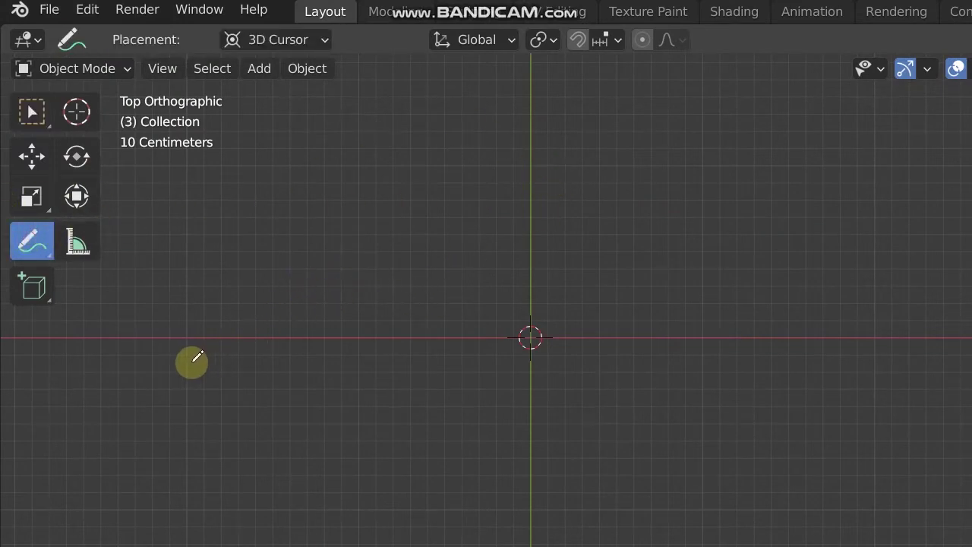
{"action": "mouse_move", "coordinate": [188, 331]}
{"action": "left_mouse_down"}
{"action": "mouse_move", "coordinate": [225, 296]}
{"action": "mouse_move", "coordinate": [291, 285]}
{"action": "mouse_move", "coordinate": [356, 312]}
{"action": "left_mouse_up"}
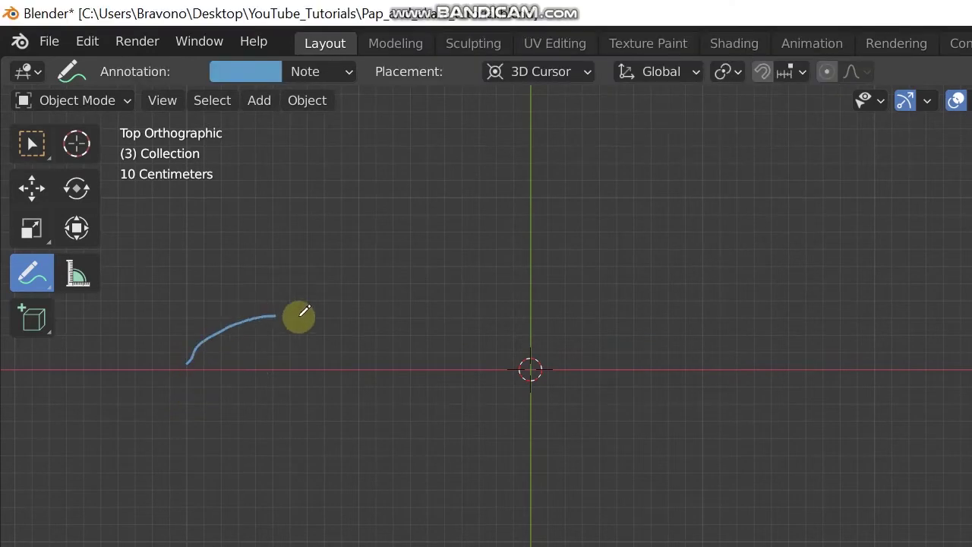
{"action": "left_click_drag", "start_coordinate": [369, 348], "coordinate": [373, 362]}
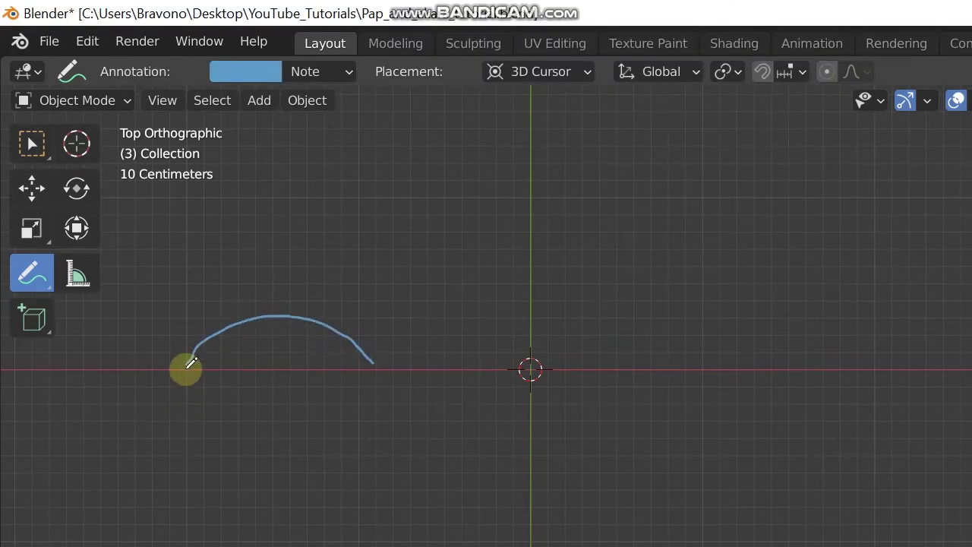
{"action": "mouse_move", "coordinate": [197, 384]}
{"action": "left_mouse_down"}
{"action": "mouse_move", "coordinate": [269, 400]}
{"action": "mouse_move", "coordinate": [293, 393]}
{"action": "mouse_move", "coordinate": [225, 401]}
{"action": "mouse_move", "coordinate": [270, 408]}
{"action": "mouse_move", "coordinate": [229, 406]}
{"action": "mouse_move", "coordinate": [186, 379]}
{"action": "mouse_move", "coordinate": [329, 418]}
{"action": "mouse_move", "coordinate": [378, 387]}
{"action": "left_mouse_up"}
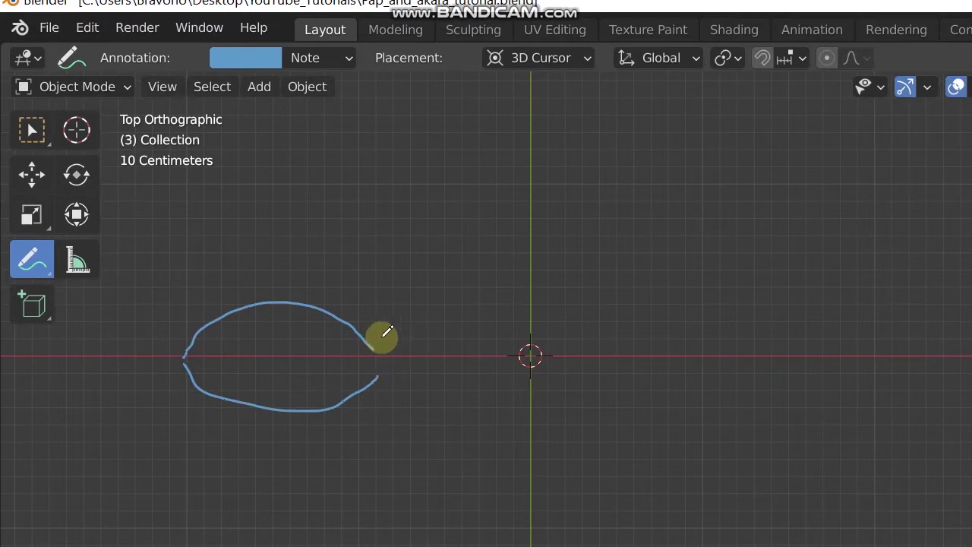
Step: Sketch the spoon's handle along the X axis, widening away from the head, and close its far end
{"action": "mouse_move", "coordinate": [378, 350]}
{"action": "left_mouse_down"}
{"action": "mouse_move", "coordinate": [618, 336]}
{"action": "mouse_move", "coordinate": [738, 318]}
{"action": "left_mouse_up"}
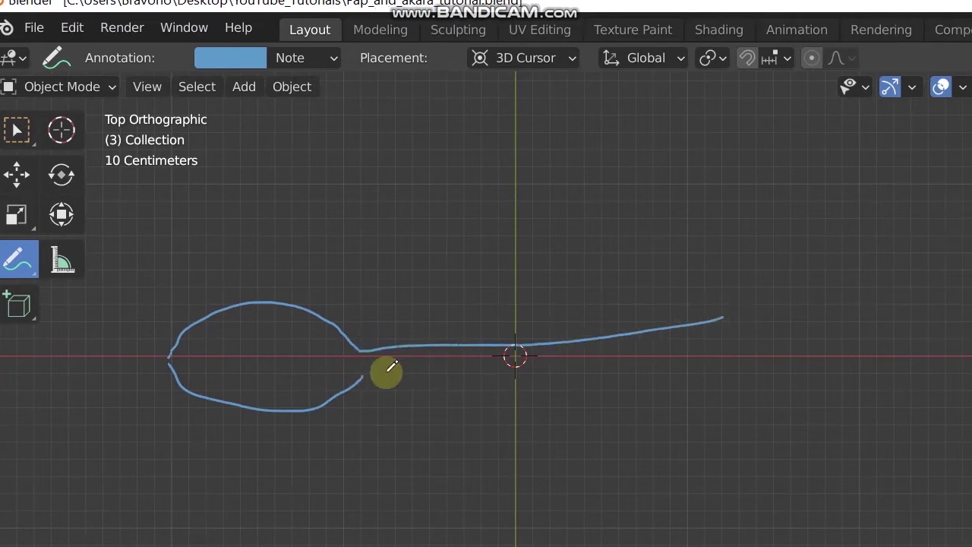
{"action": "left_click_drag", "start_coordinate": [380, 370], "coordinate": [742, 386]}
{"action": "mouse_move", "coordinate": [696, 316]}
{"action": "left_mouse_down"}
{"action": "mouse_move", "coordinate": [690, 384]}
{"action": "mouse_move", "coordinate": [700, 386]}
{"action": "mouse_move", "coordinate": [667, 313]}
{"action": "mouse_move", "coordinate": [725, 311]}
{"action": "mouse_move", "coordinate": [721, 385]}
{"action": "mouse_move", "coordinate": [666, 374]}
{"action": "mouse_move", "coordinate": [705, 382]}
{"action": "left_mouse_up"}
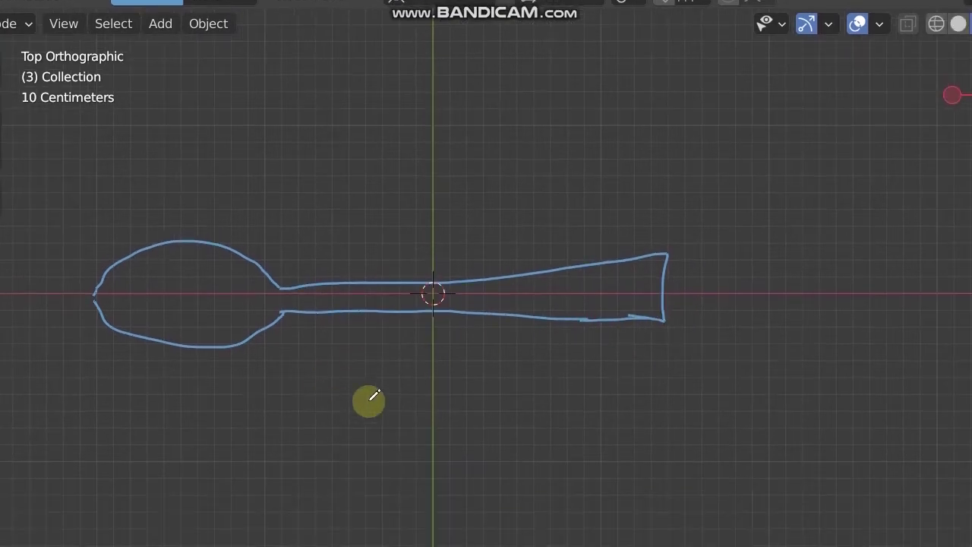
Step: Erase and redraw the lower curve of the sketched spoon head, then switch from annotating back to box selection
{"action": "middle_click_drag", "start_coordinate": [422, 464], "coordinate": [586, 432], "text": "shift"}
{"action": "left_click_drag", "start_coordinate": [278, 293], "coordinate": [312, 309], "text": "ctrl"}
{"action": "scroll", "coordinate": [534, 375], "scroll_direction": "down", "scroll_amount": 1}
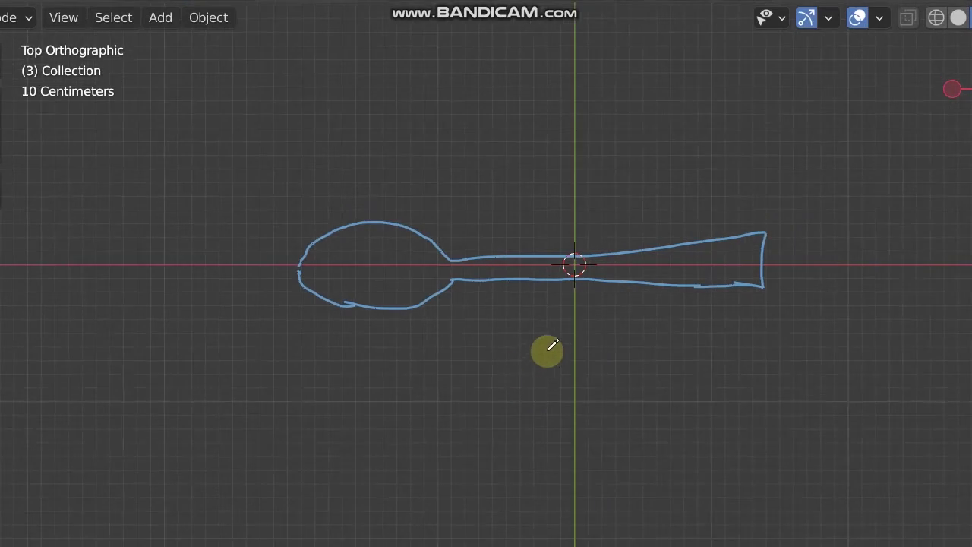
{"action": "left_click_drag", "start_coordinate": [115, 148], "coordinate": [97, 148]}
{"action": "left_click", "coordinate": [35, 145]}
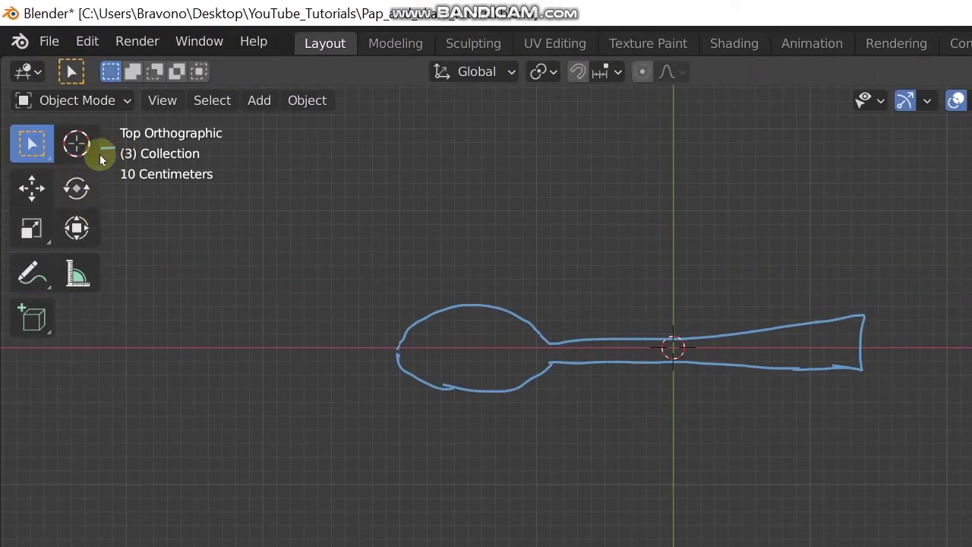
Step: Add a 2 m mesh plane at the origin, over the spoon sketch
{"action": "scroll", "coordinate": [668, 262], "scroll_direction": "up", "scroll_amount": 3}
{"action": "middle_click_drag", "start_coordinate": [684, 267], "coordinate": [625, 340], "text": "shift"}
{"action": "scroll", "coordinate": [722, 391], "scroll_direction": "down", "scroll_amount": 1}
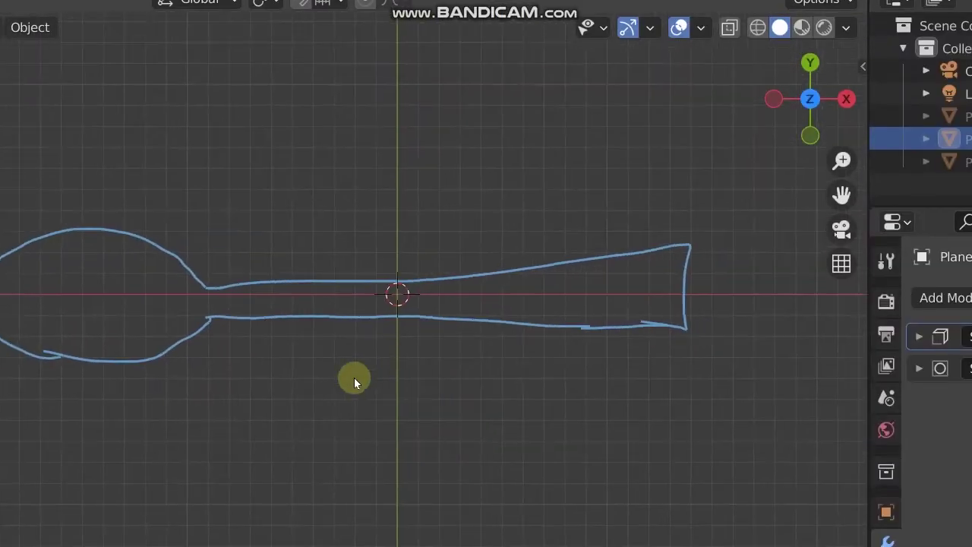
{"action": "middle_click_drag", "start_coordinate": [354, 378], "coordinate": [281, 437], "text": "shift"}
{"action": "middle_click_drag", "start_coordinate": [414, 410], "coordinate": [445, 375], "text": "shift"}
{"action": "middle_click_drag", "start_coordinate": [611, 383], "coordinate": [605, 355], "text": "ctrl"}
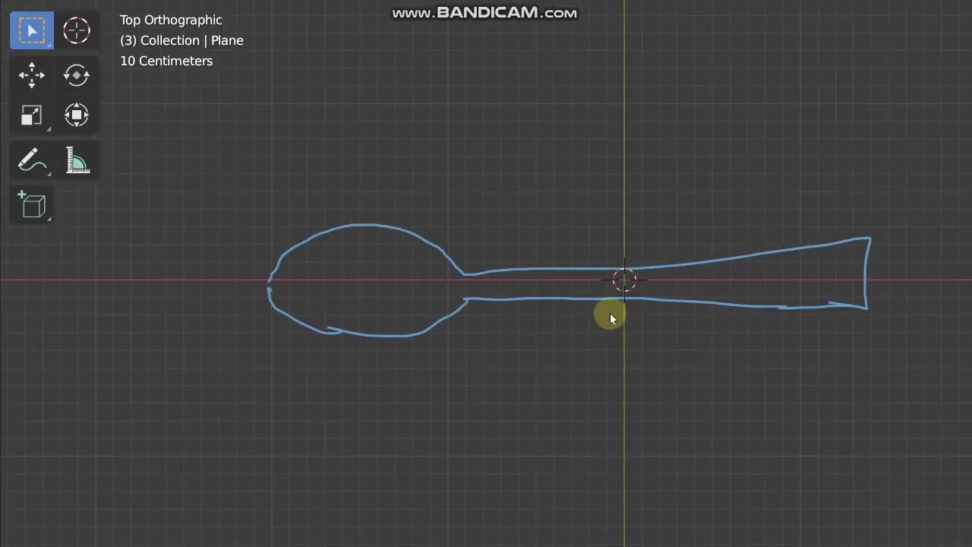
{"action": "key", "text": "shift+a"}
{"action": "mouse_move", "coordinate": [555, 203]}
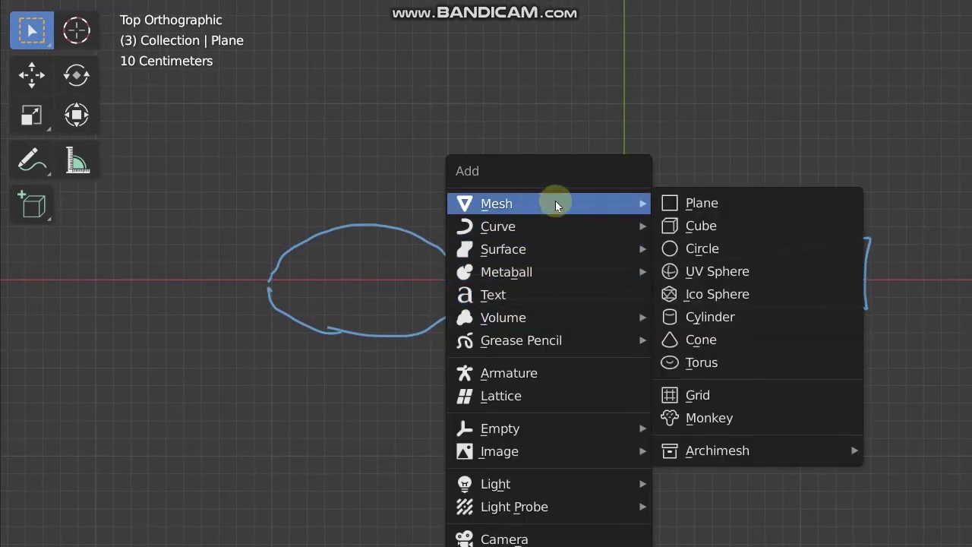
{"action": "left_click", "coordinate": [714, 203]}
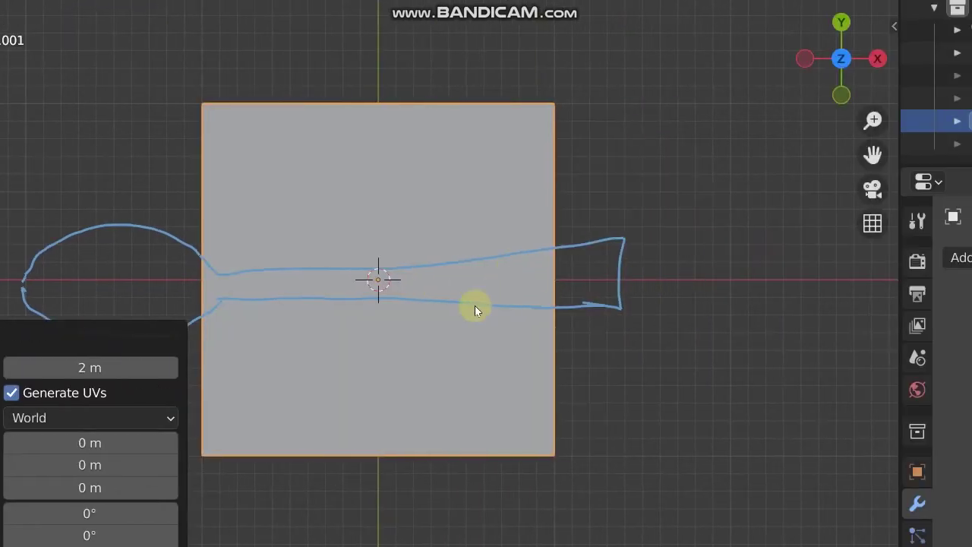
Step: Enter Edit Mode on the new plane and set the selection mode to vertices
{"action": "scroll", "coordinate": [487, 300], "scroll_direction": "down", "scroll_amount": 1}
{"action": "key", "text": "Tab"}
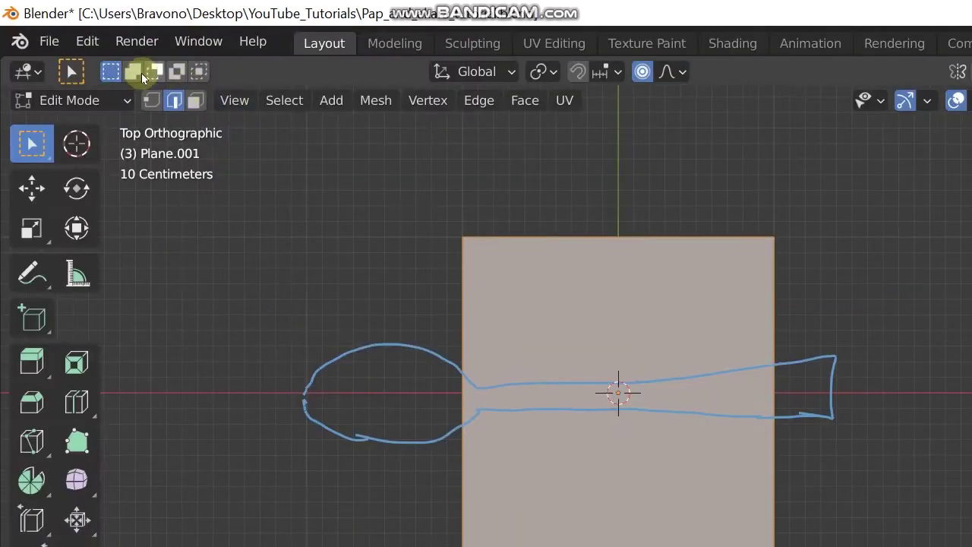
{"action": "left_click", "coordinate": [152, 97]}
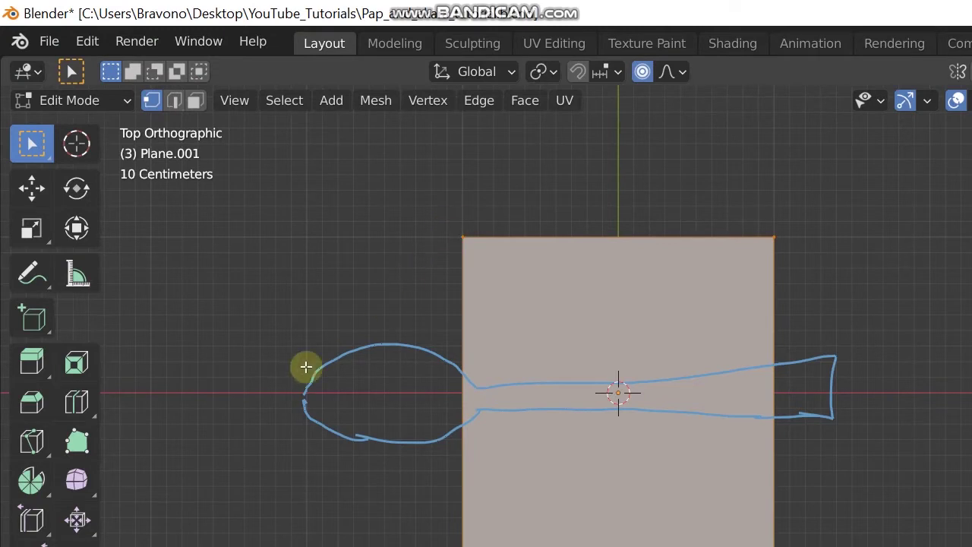
Step: Select all of the plane's vertices and scale them along Y by about -0.1 into a narrow handle strip
{"action": "left_click_drag", "start_coordinate": [398, 197], "coordinate": [824, 546]}
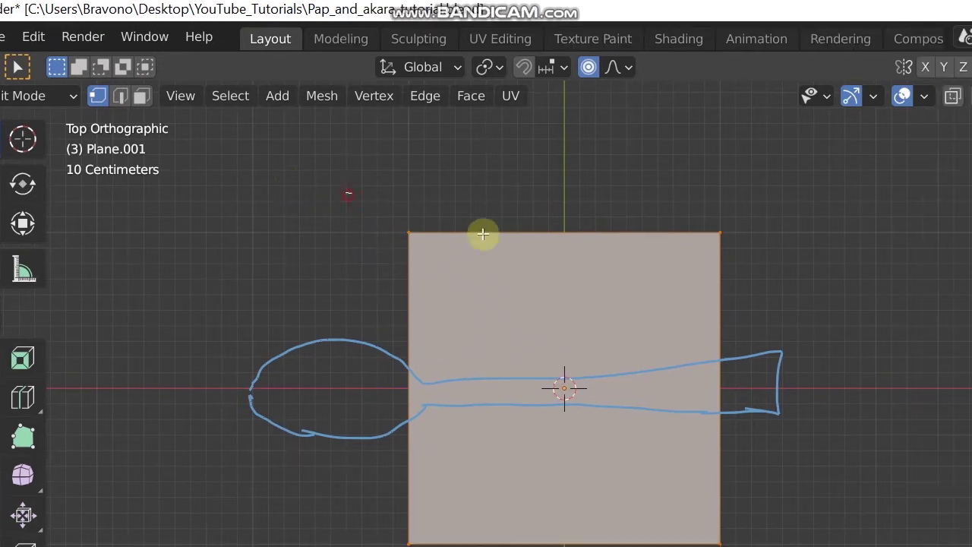
{"action": "middle_click_drag", "start_coordinate": [588, 246], "coordinate": [569, 238], "text": "shift"}
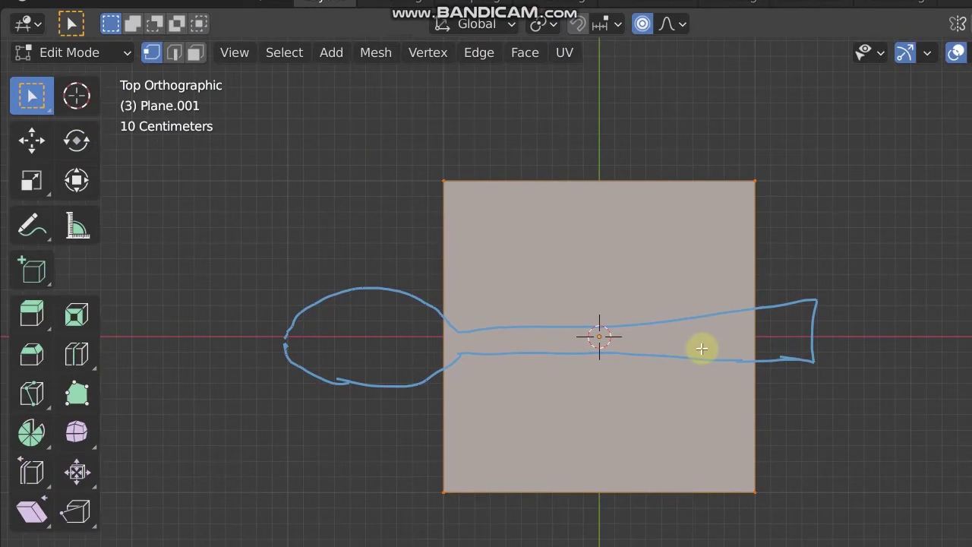
{"action": "key", "text": "s"}
{"action": "key", "text": "y"}
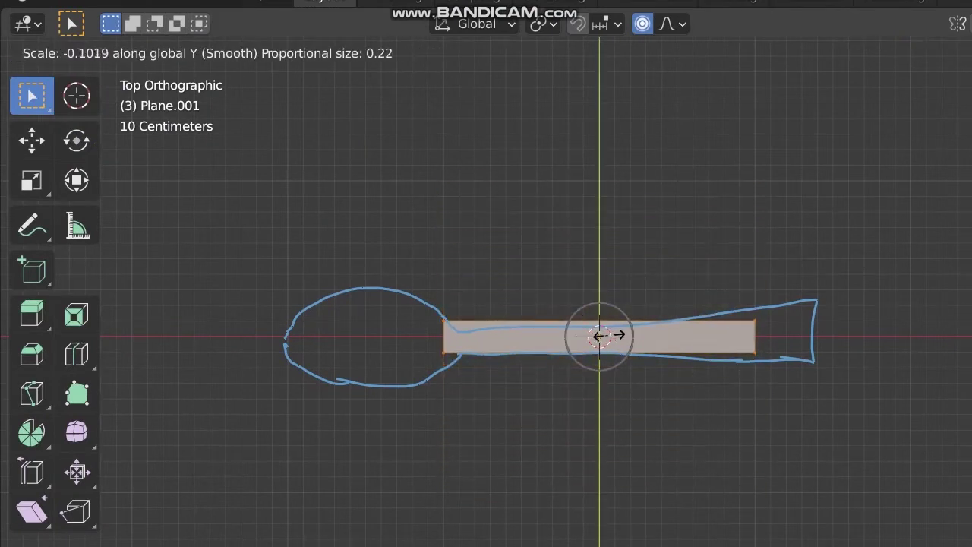
{"action": "left_click", "coordinate": [618, 332]}
Step: Move the narrowed plane about 0.369 m along X so its far end meets the end of the sketched handle
{"action": "scroll", "coordinate": [597, 304], "scroll_direction": "up", "scroll_amount": 2}
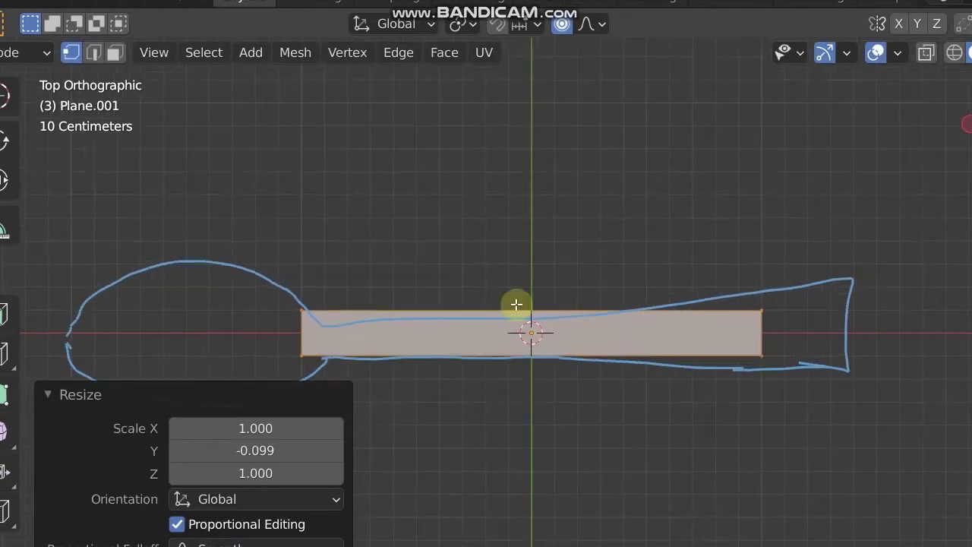
{"action": "middle_click_drag", "start_coordinate": [597, 304], "coordinate": [592, 228], "text": "shift"}
{"action": "scroll", "coordinate": [597, 319], "scroll_direction": "up", "scroll_amount": 2}
{"action": "middle_click_drag", "start_coordinate": [606, 339], "coordinate": [595, 380], "text": "shift"}
{"action": "scroll", "coordinate": [587, 326], "scroll_direction": "down", "scroll_amount": 2}
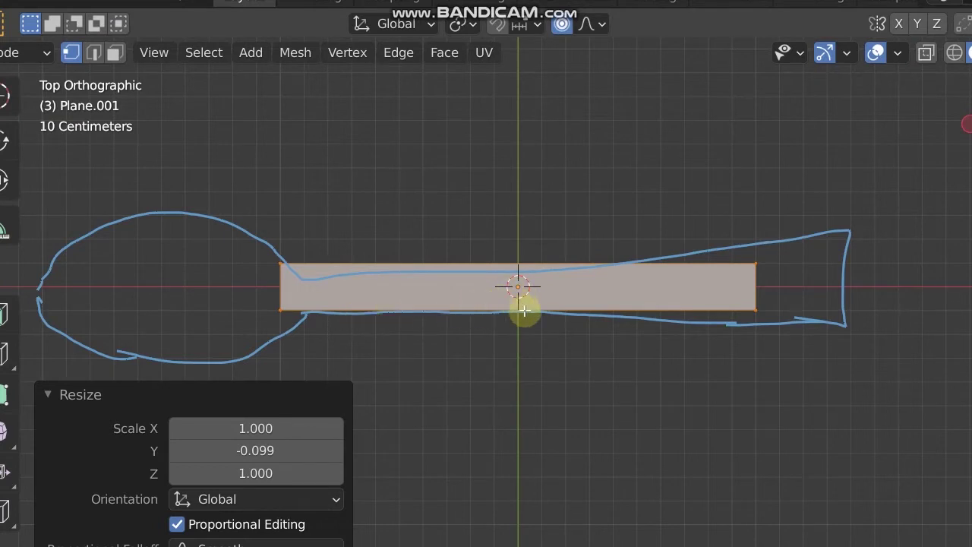
{"action": "middle_click_drag", "start_coordinate": [478, 357], "coordinate": [449, 369], "text": "shift"}
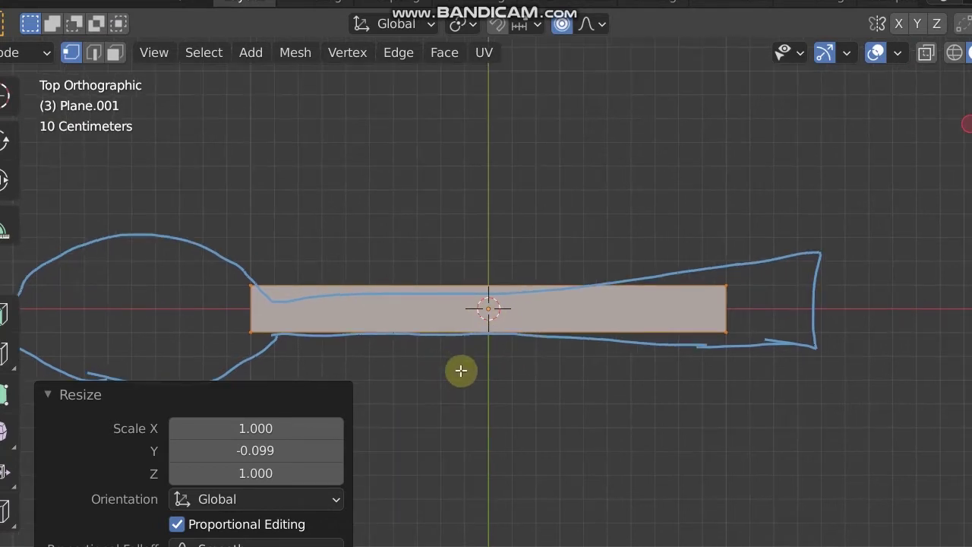
{"action": "key", "text": "g"}
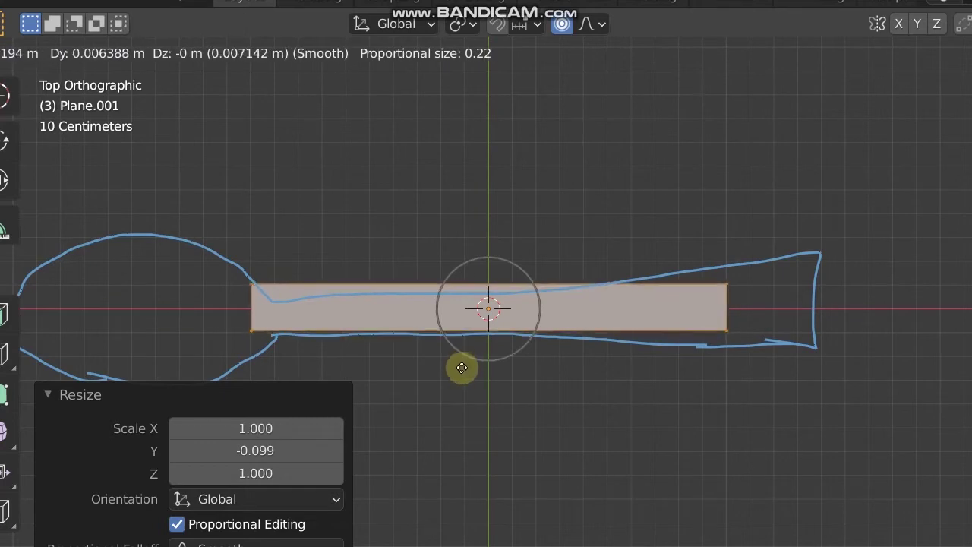
{"action": "key", "text": "x"}
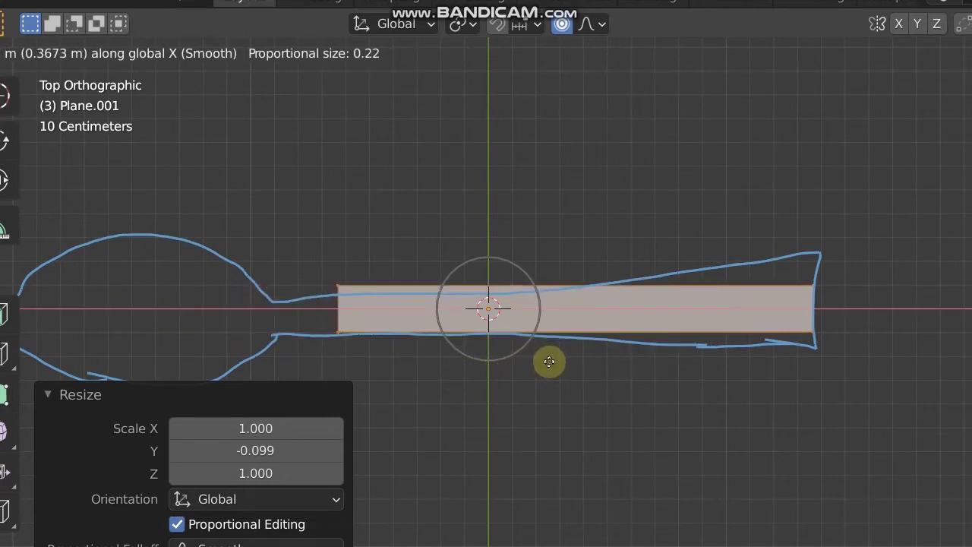
{"action": "left_click", "coordinate": [551, 355]}
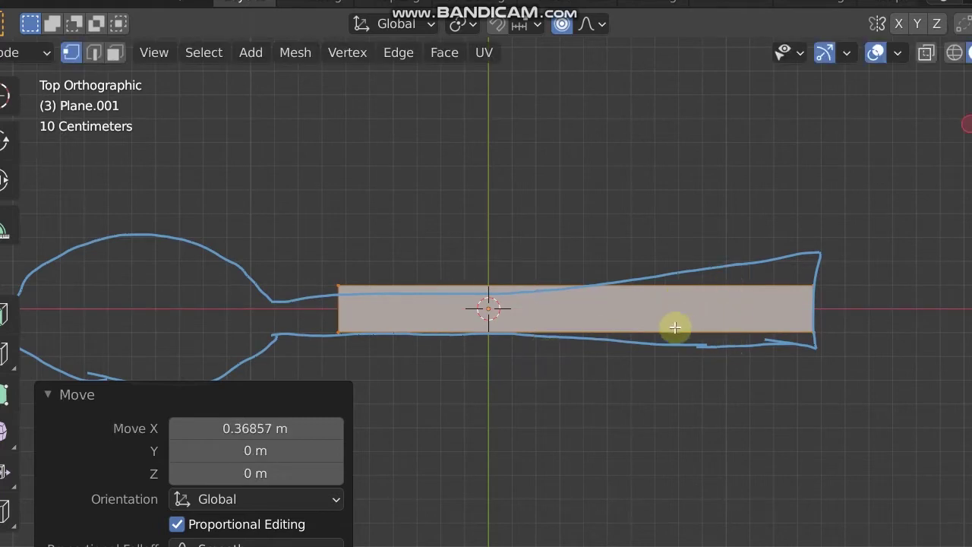
Step: Select the strip's two head-side vertices and move them along -X, without proportional editing, to the neck of the sketched spoon
{"action": "middle_click_drag", "start_coordinate": [805, 360], "coordinate": [847, 350], "text": "shift"}
{"action": "scroll", "coordinate": [724, 393], "scroll_direction": "down", "scroll_amount": 1}
{"action": "left_click_drag", "start_coordinate": [370, 242], "coordinate": [486, 388]}
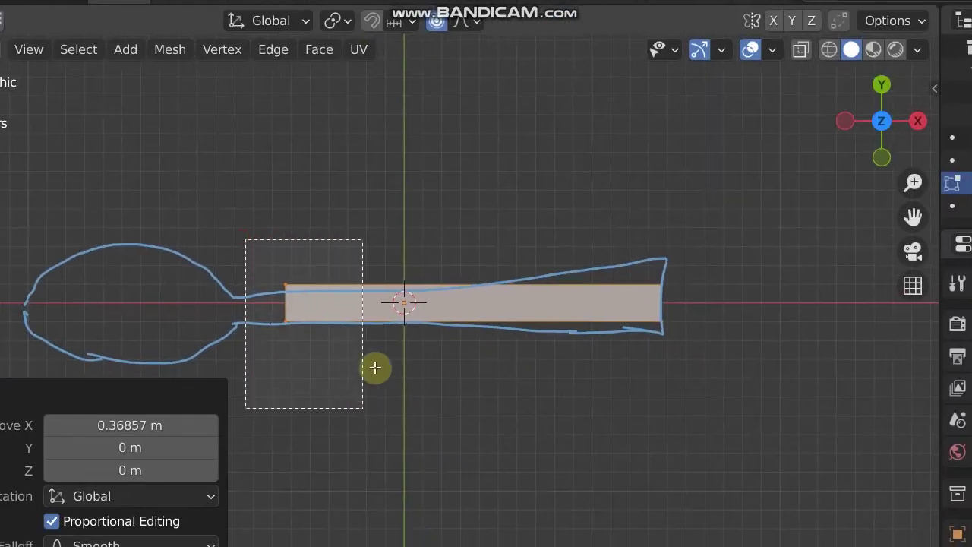
{"action": "left_click_drag", "start_coordinate": [361, 386], "coordinate": [361, 386]}
{"action": "scroll", "coordinate": [349, 357], "scroll_direction": "up", "scroll_amount": 2}
{"action": "left_click", "coordinate": [31, 137]}
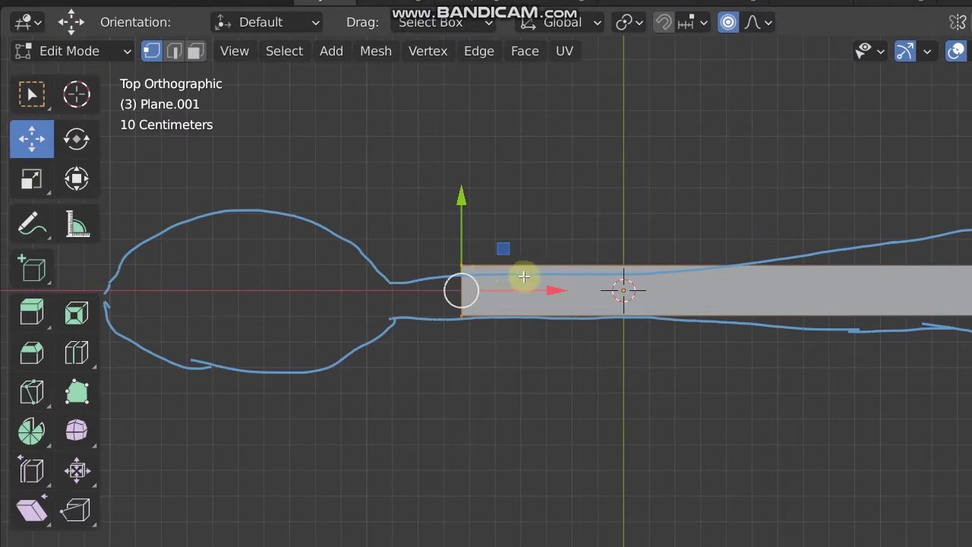
{"action": "left_click_drag", "start_coordinate": [552, 289], "coordinate": [492, 289]}
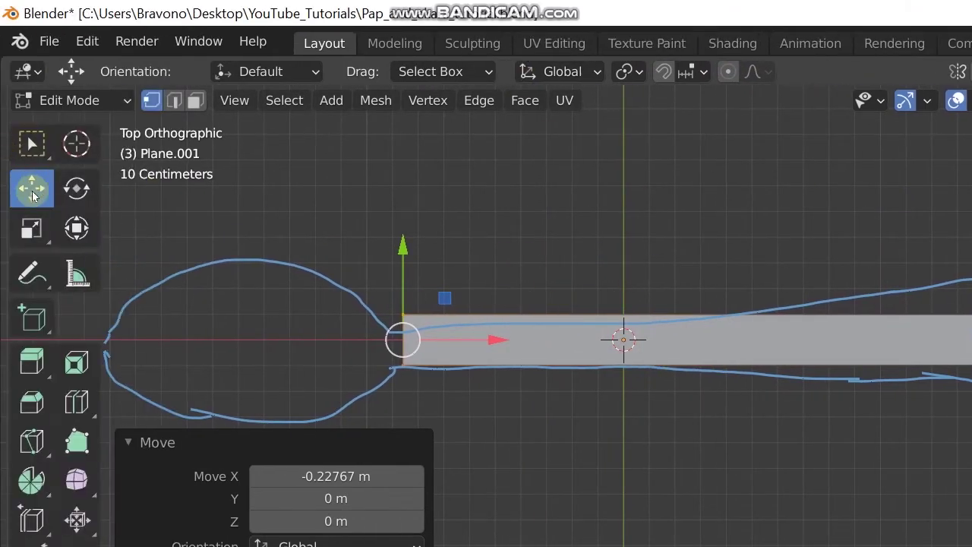
{"action": "mouse_move", "coordinate": [499, 341]}
{"action": "left_mouse_down"}
{"action": "mouse_move", "coordinate": [527, 341]}
{"action": "mouse_move", "coordinate": [490, 348]}
{"action": "left_mouse_up"}
Step: Select the two vertices at the handle's far end and scale them up along Y to widen that end
{"action": "middle_click_drag", "start_coordinate": [792, 358], "coordinate": [743, 338], "text": "shift"}
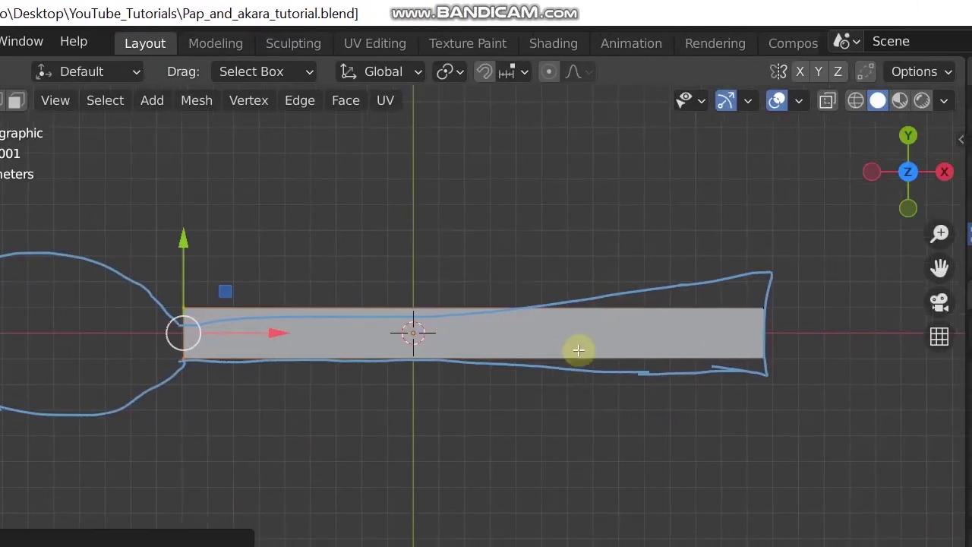
{"action": "left_click_drag", "start_coordinate": [727, 249], "coordinate": [799, 371]}
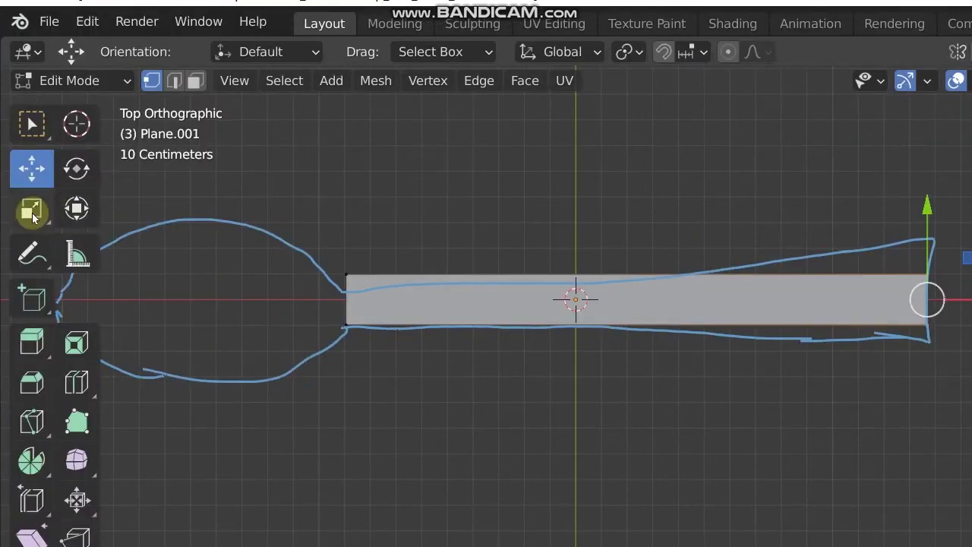
{"action": "left_click", "coordinate": [31, 208]}
{"action": "left_click_drag", "start_coordinate": [928, 209], "coordinate": [922, 177]}
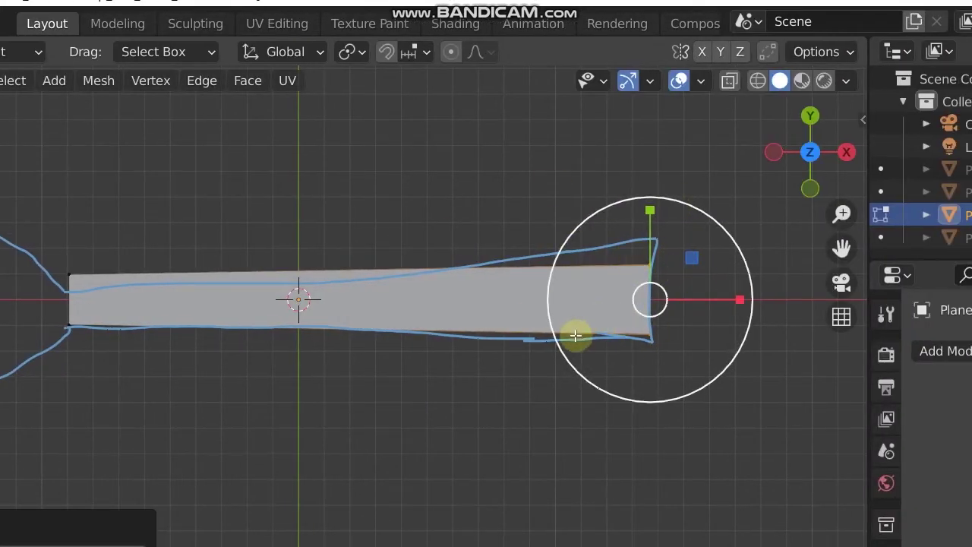
Step: Extrude the neck edge and move the new edge along -X to the tip of the sketched spoon head
{"action": "middle_click_drag", "start_coordinate": [217, 352], "coordinate": [440, 374], "text": "shift"}
{"action": "scroll", "coordinate": [325, 334], "scroll_direction": "down", "scroll_amount": 3}
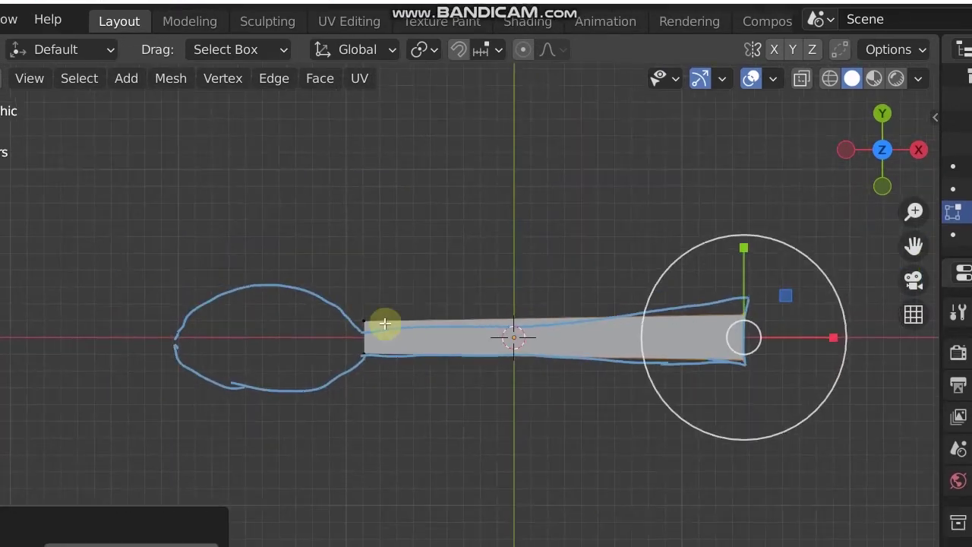
{"action": "scroll", "coordinate": [375, 398], "scroll_direction": "up", "scroll_amount": 1}
{"action": "left_click_drag", "start_coordinate": [284, 251], "coordinate": [437, 410]}
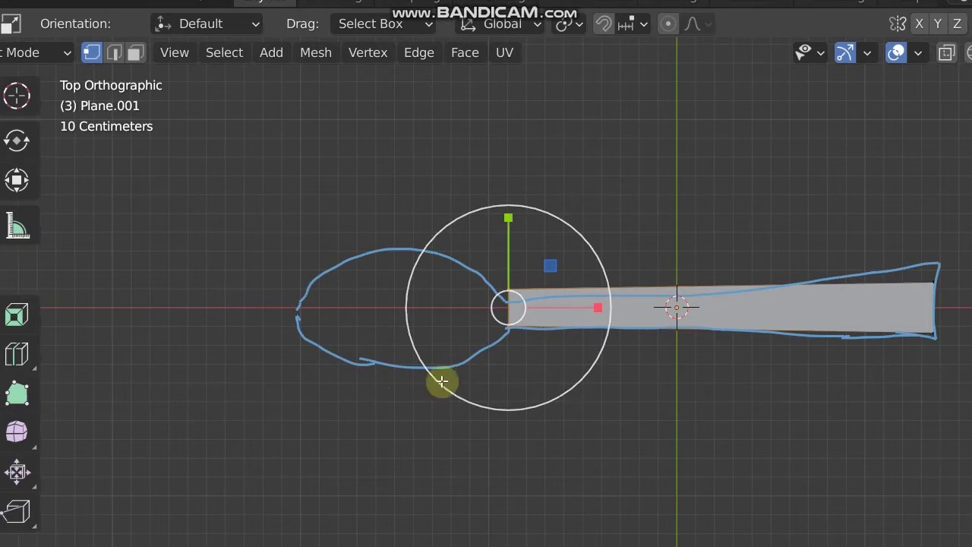
{"action": "scroll", "coordinate": [465, 321], "scroll_direction": "up", "scroll_amount": 2}
{"action": "middle_click_drag", "start_coordinate": [407, 257], "coordinate": [491, 261], "text": "shift"}
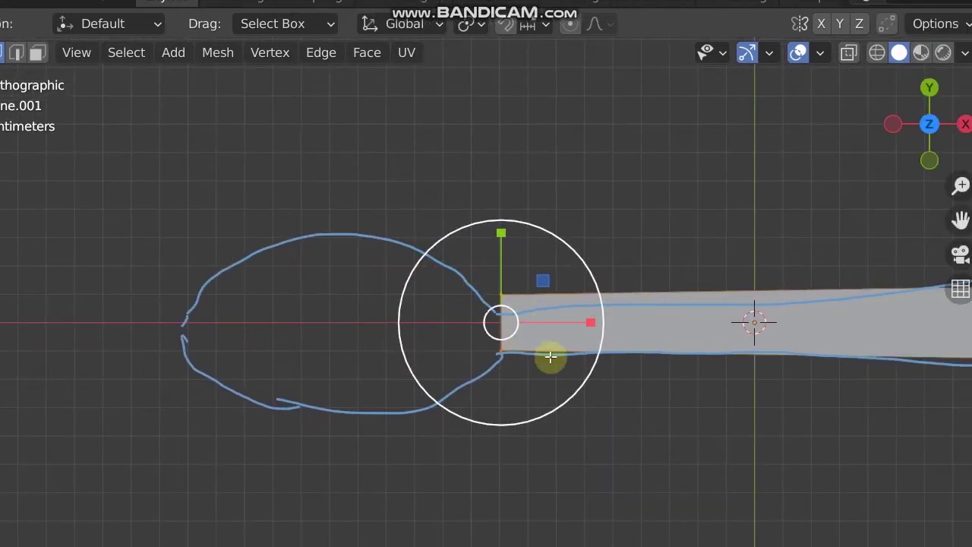
{"action": "left_click_drag", "start_coordinate": [540, 330], "coordinate": [539, 332]}
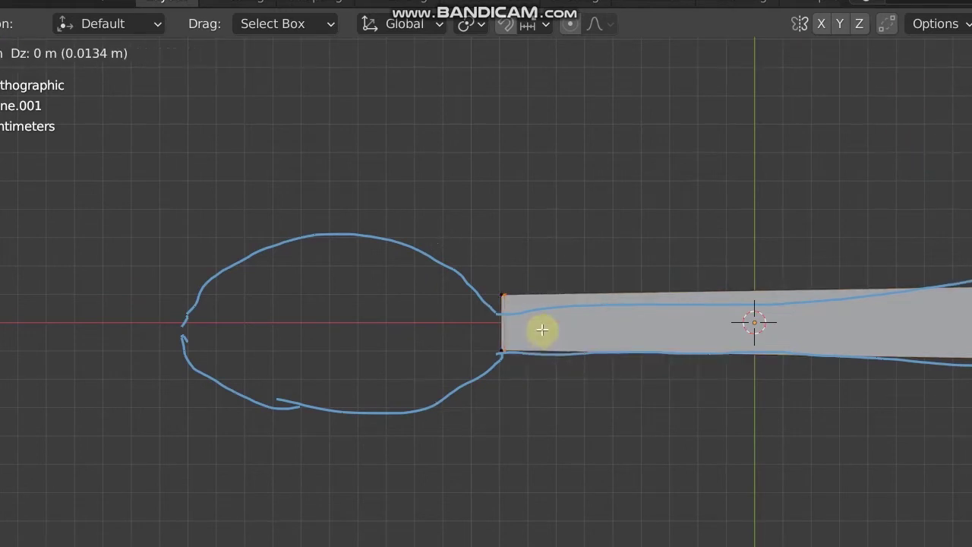
{"action": "right_click", "coordinate": [542, 329]}
{"action": "left_click", "coordinate": [35, 179]}
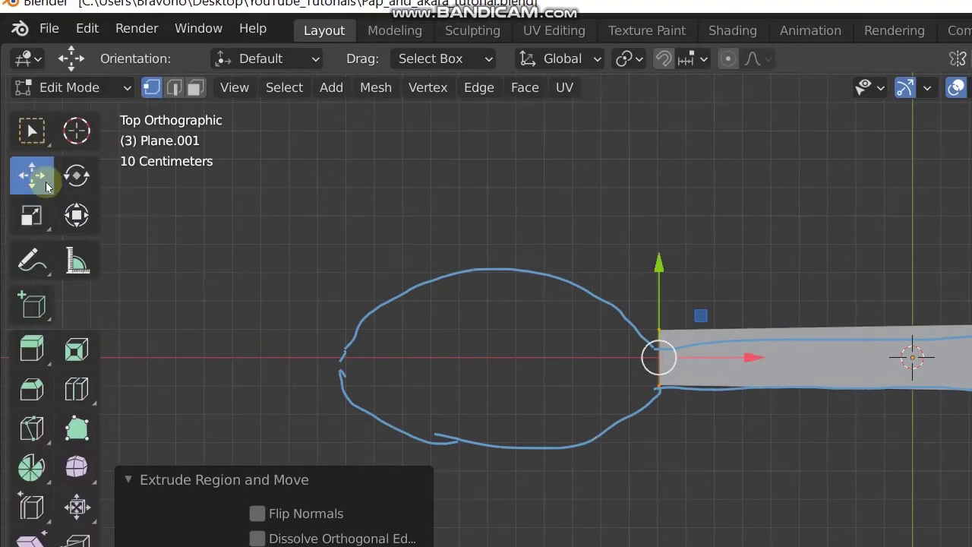
{"action": "left_click_drag", "start_coordinate": [706, 357], "coordinate": [393, 363]}
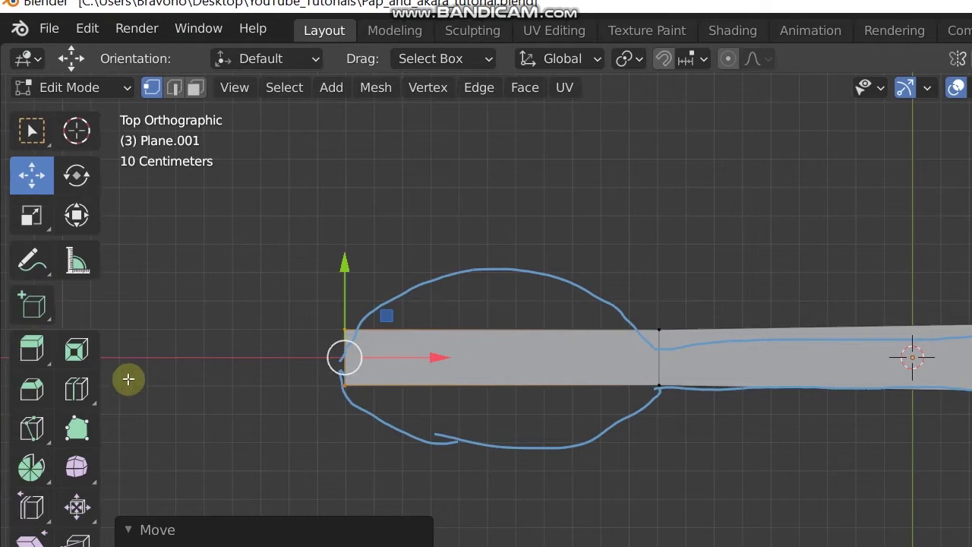
Step: Add one loop cut across the middle of the extruded head section and switch to box selection
{"action": "left_click", "coordinate": [78, 392]}
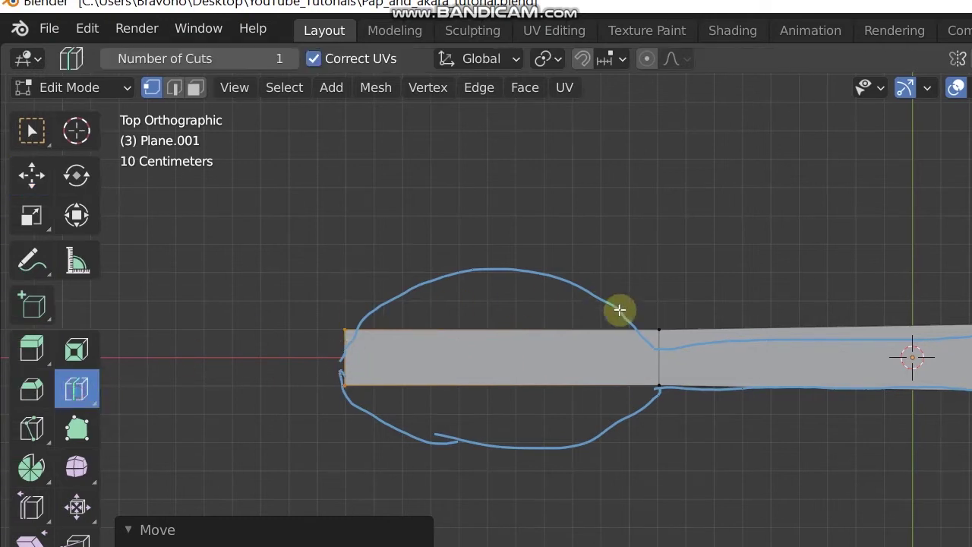
{"action": "left_click", "coordinate": [511, 351]}
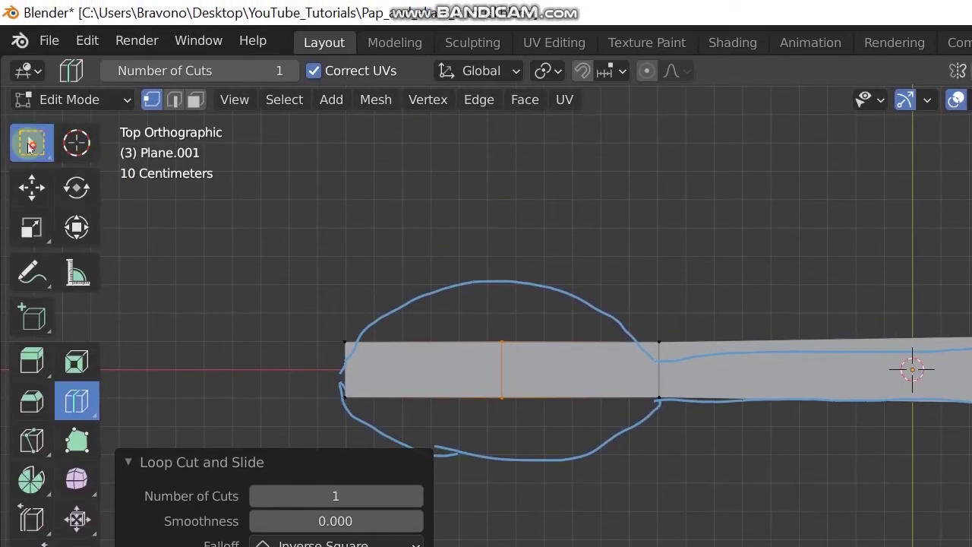
{"action": "left_click", "coordinate": [31, 145]}
{"action": "key", "text": "ctrl+z"}
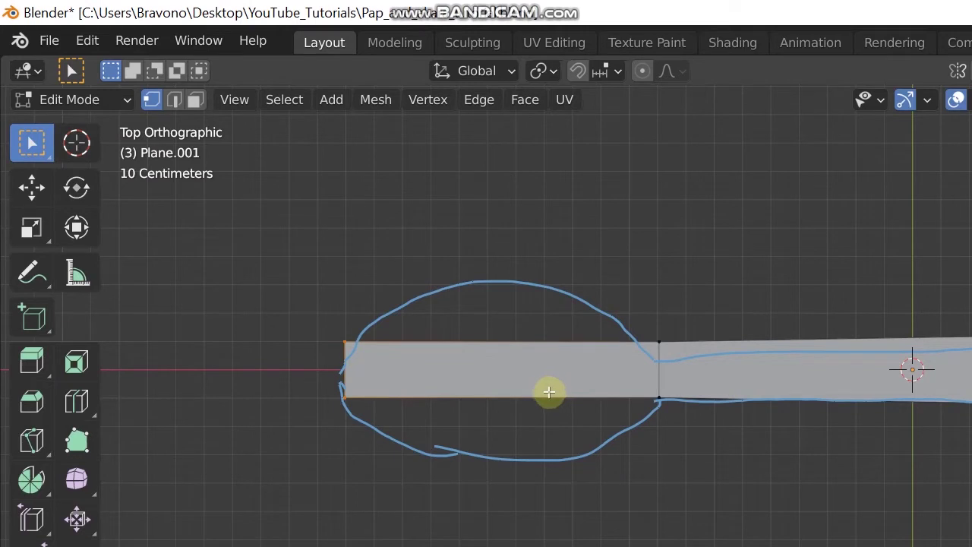
{"action": "left_click", "coordinate": [503, 369]}
{"action": "left_click", "coordinate": [516, 366]}
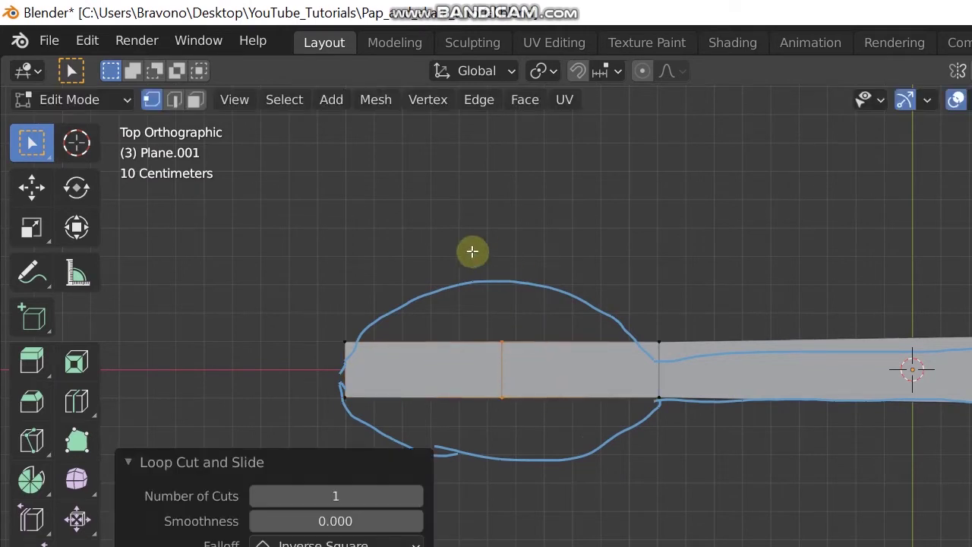
Step: Select both vertices of the head's middle cut and scale them along Y by about 3.586
{"action": "left_click_drag", "start_coordinate": [463, 263], "coordinate": [484, 297]}
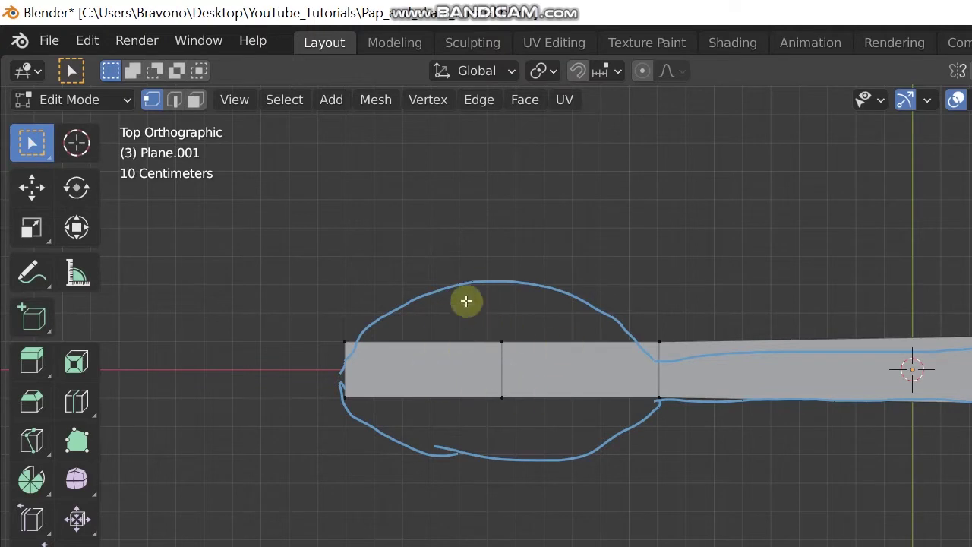
{"action": "left_click_drag", "start_coordinate": [428, 284], "coordinate": [586, 472]}
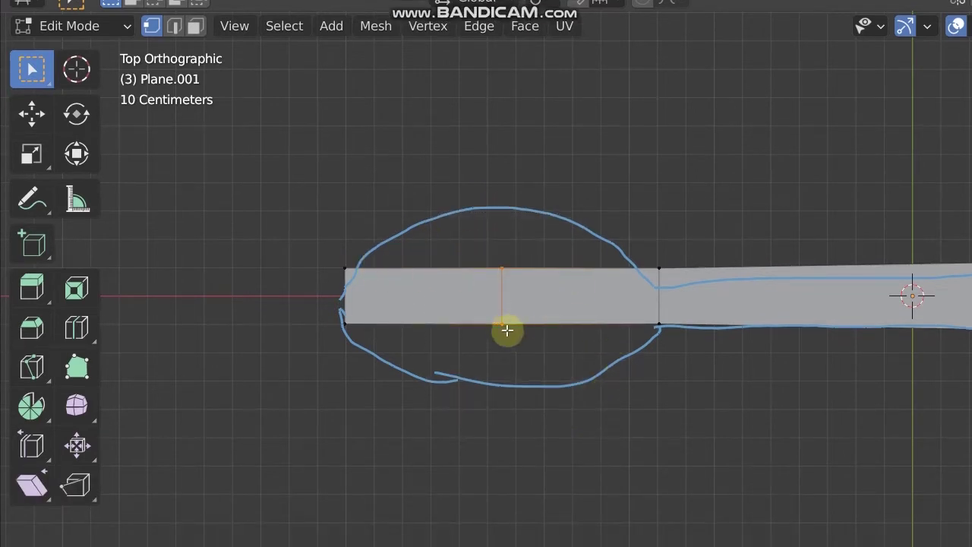
{"action": "key", "text": "s"}
{"action": "key", "text": "y"}
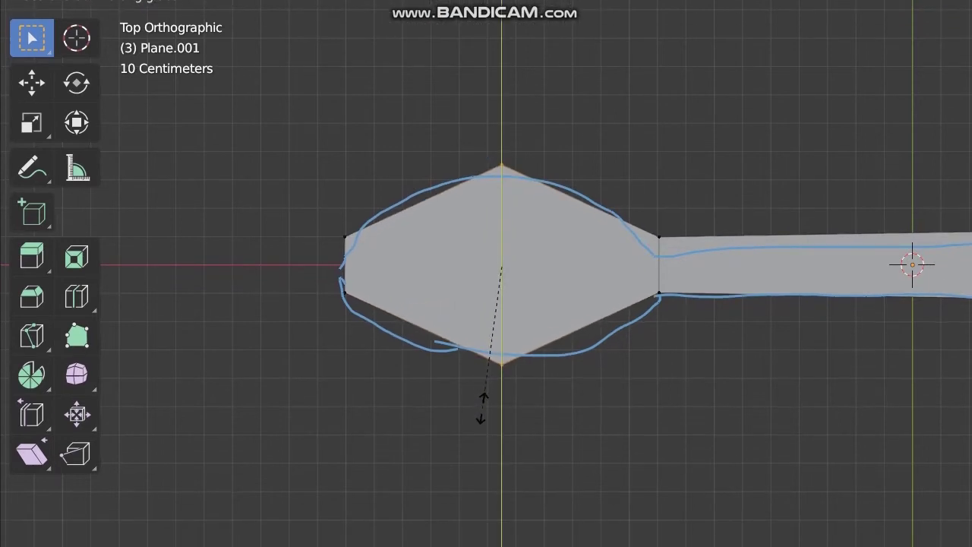
{"action": "left_click", "coordinate": [481, 408]}
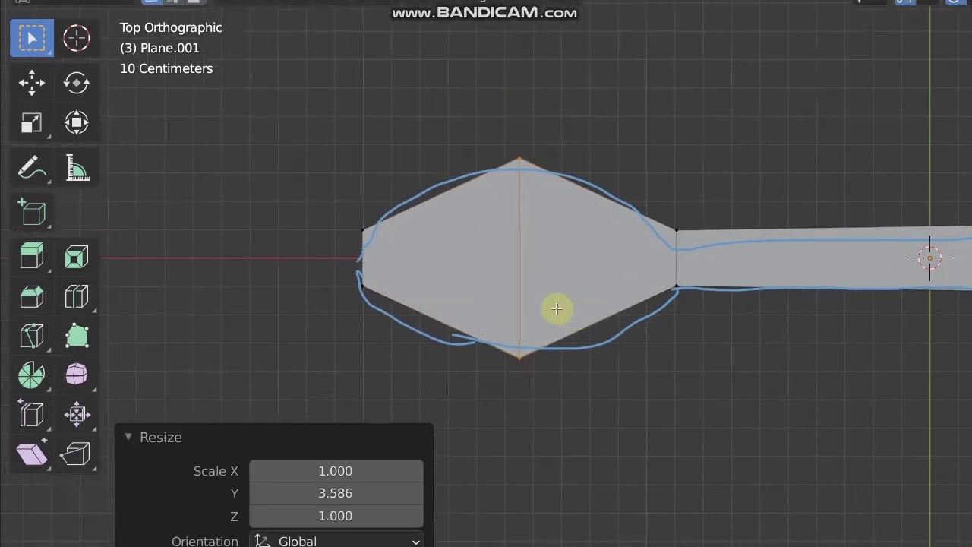
Step: Widen the head's middle edge past the sketched outline by scaling it along Y by about 1.279
{"action": "scroll", "coordinate": [619, 307], "scroll_direction": "down", "scroll_amount": 1}
{"action": "middle_click_drag", "start_coordinate": [619, 307], "coordinate": [498, 279], "text": "shift"}
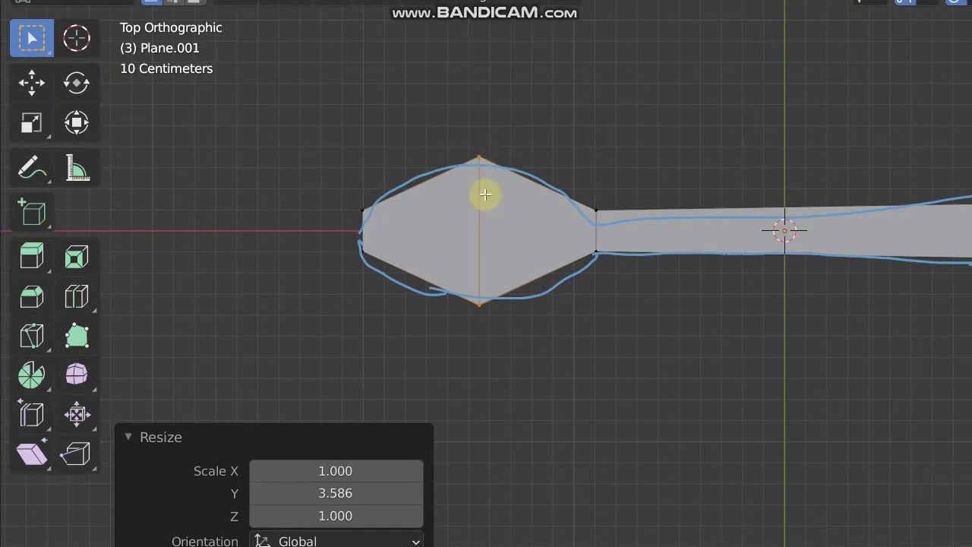
{"action": "scroll", "coordinate": [460, 287], "scroll_direction": "up", "scroll_amount": 1}
{"action": "middle_click_drag", "start_coordinate": [509, 280], "coordinate": [551, 302], "text": "shift"}
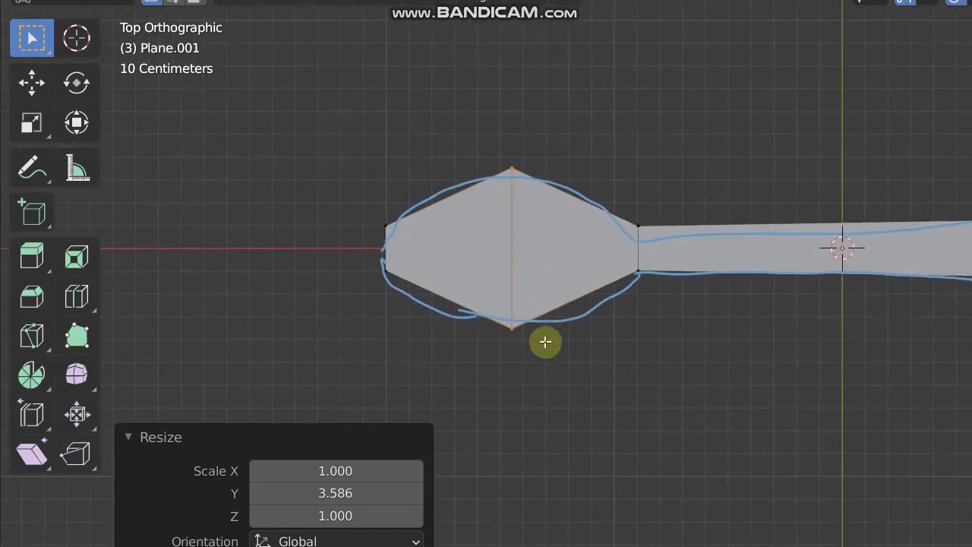
{"action": "mouse_move", "coordinate": [594, 249]}
{"action": "middle_mouse_down", "text": "shift"}
{"action": "mouse_move", "coordinate": [590, 273]}
{"action": "mouse_move", "coordinate": [645, 301]}
{"action": "middle_mouse_up", "text": "shift"}
{"action": "mouse_move", "coordinate": [506, 352]}
{"action": "middle_mouse_down", "text": "shift"}
{"action": "mouse_move", "coordinate": [501, 271]}
{"action": "mouse_move", "coordinate": [484, 254]}
{"action": "mouse_move", "coordinate": [482, 215]}
{"action": "middle_mouse_up", "text": "shift"}
{"action": "key", "text": "s"}
{"action": "key", "text": "y"}
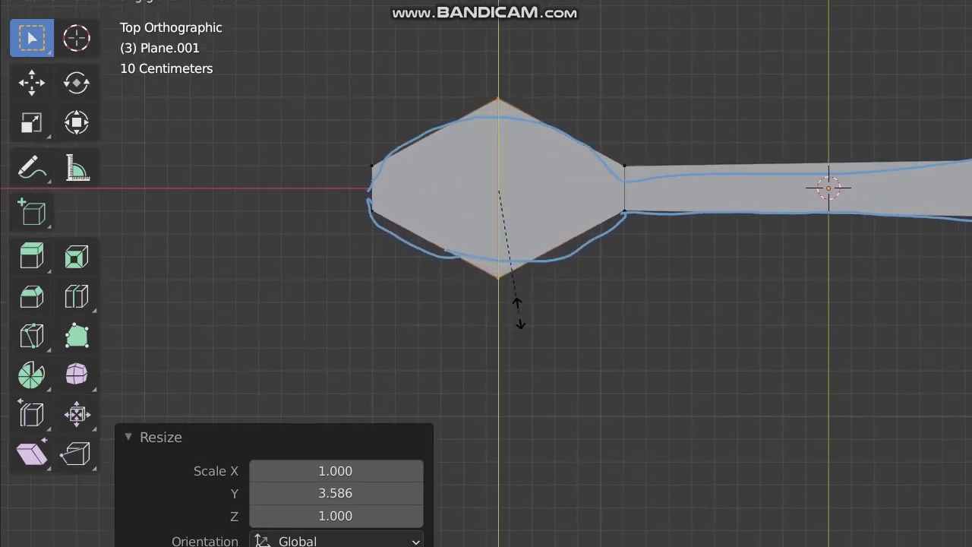
{"action": "left_click", "coordinate": [500, 425]}
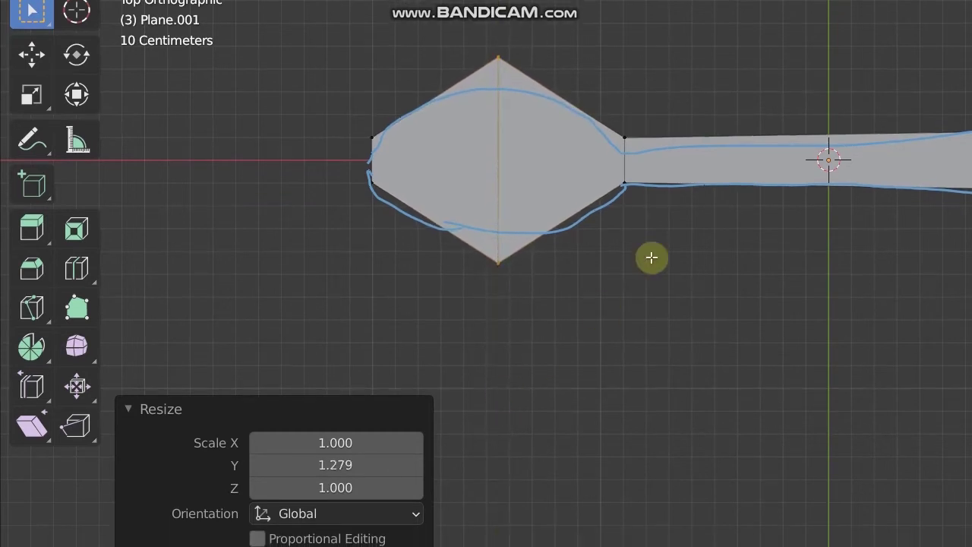
Step: Add two unslid loop cuts across the spoon head, one on each side of its widest middle edge
{"action": "middle_click_drag", "start_coordinate": [555, 258], "coordinate": [567, 314], "text": "shift"}
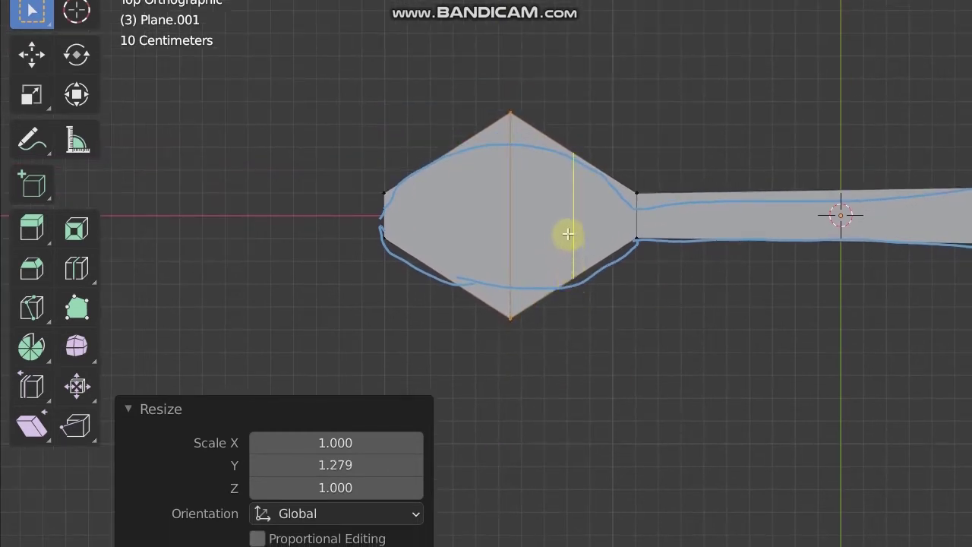
{"action": "key", "text": "ctrl+r"}
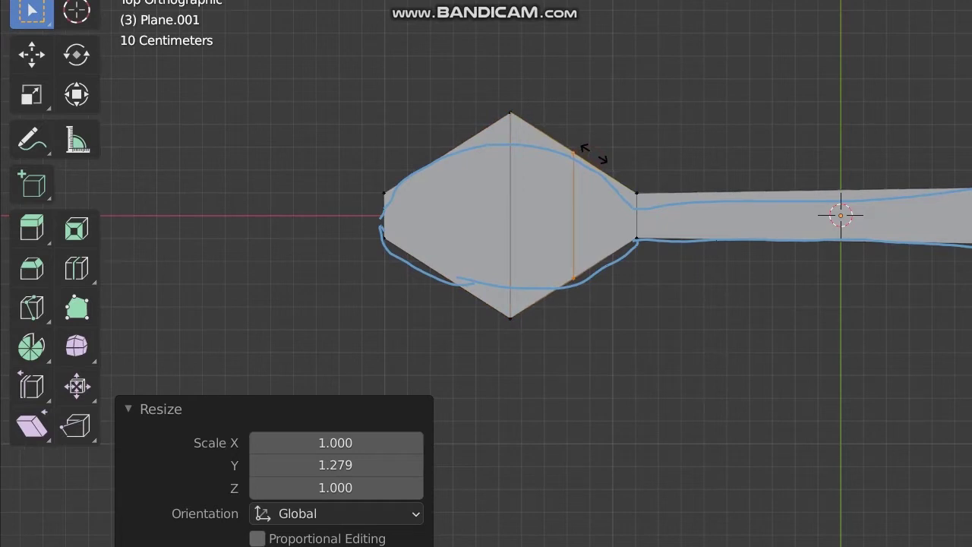
{"action": "left_click", "coordinate": [595, 153]}
{"action": "right_click", "coordinate": [592, 153]}
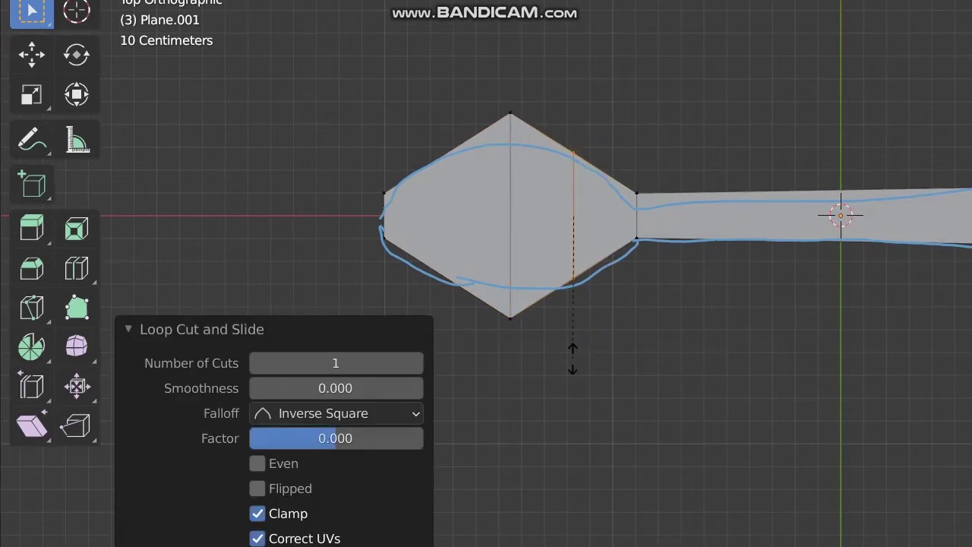
{"action": "left_click", "coordinate": [537, 342]}
{"action": "key", "text": "ctrl+r"}
{"action": "left_click", "coordinate": [462, 272]}
{"action": "right_click", "coordinate": [463, 268]}
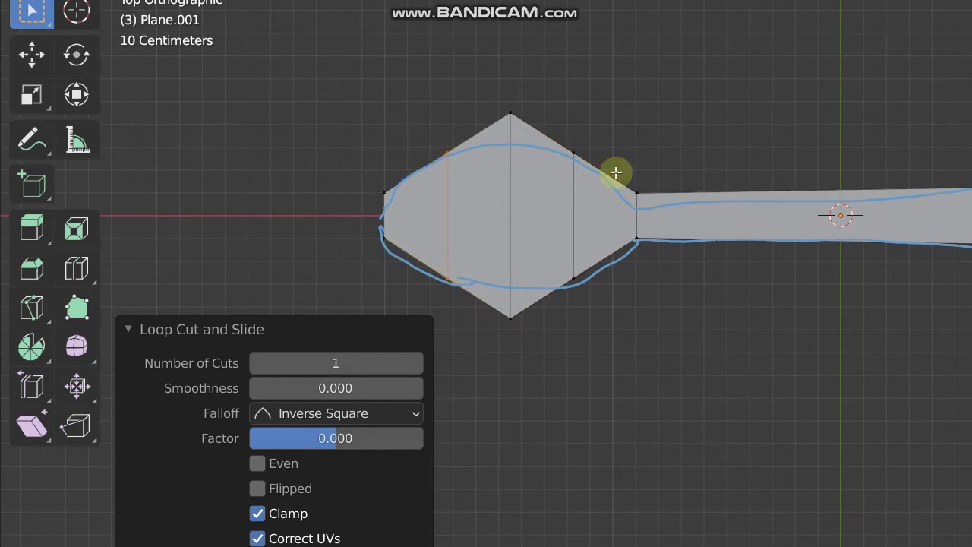
Step: Select the vertices of both new head cuts and scale them outward along Y to round the head
{"action": "left_click", "coordinate": [574, 155], "text": "shift"}
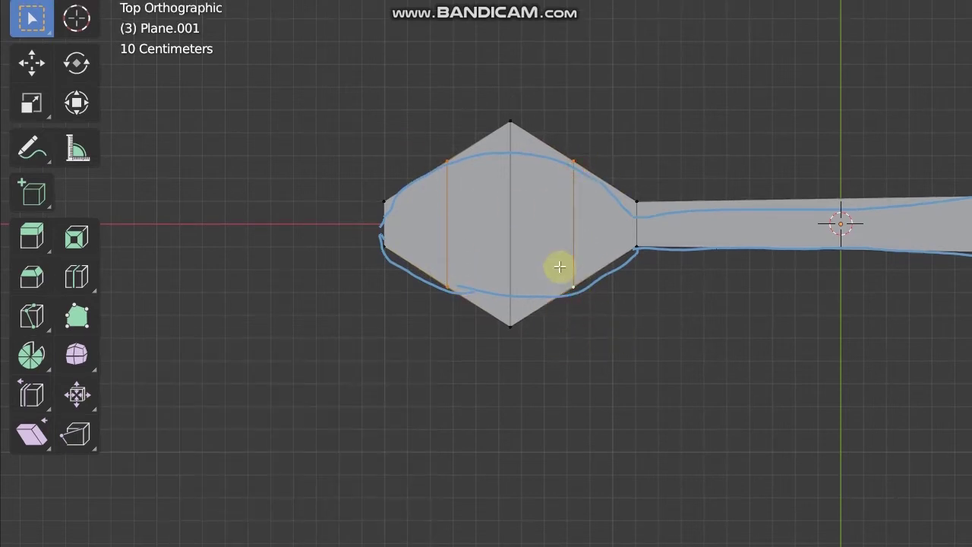
{"action": "key", "text": "s"}
{"action": "key", "text": "y"}
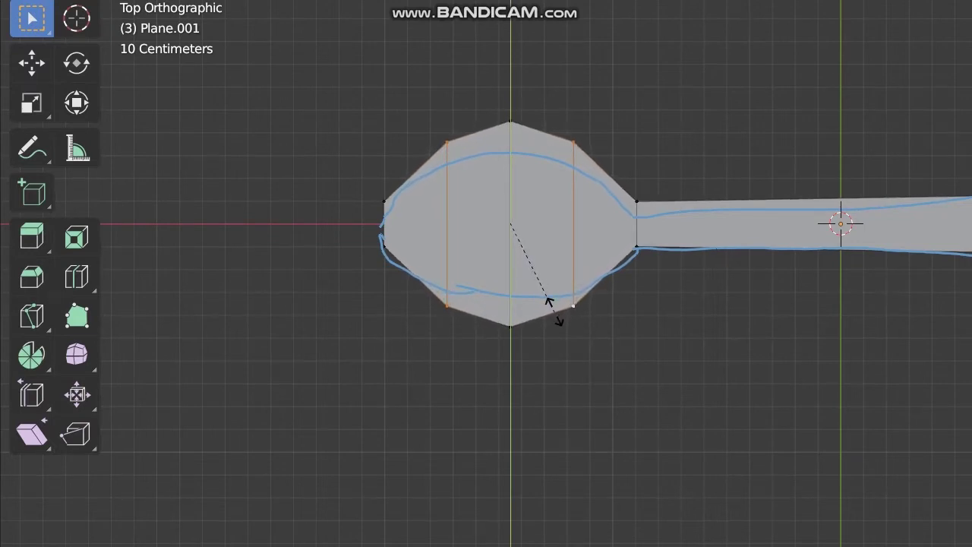
{"action": "left_click", "coordinate": [558, 319]}
Step: Select the end edge of the spoon head and move it along -X past the sketched tip
{"action": "left_click_drag", "start_coordinate": [330, 168], "coordinate": [446, 286]}
{"action": "middle_click_drag", "start_coordinate": [433, 317], "coordinate": [474, 355], "text": "shift"}
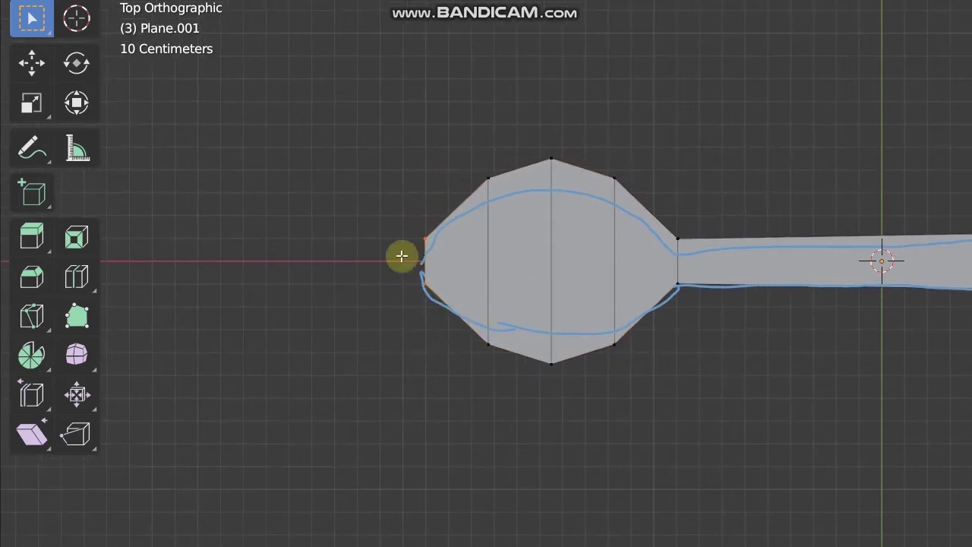
{"action": "left_click", "coordinate": [31, 86]}
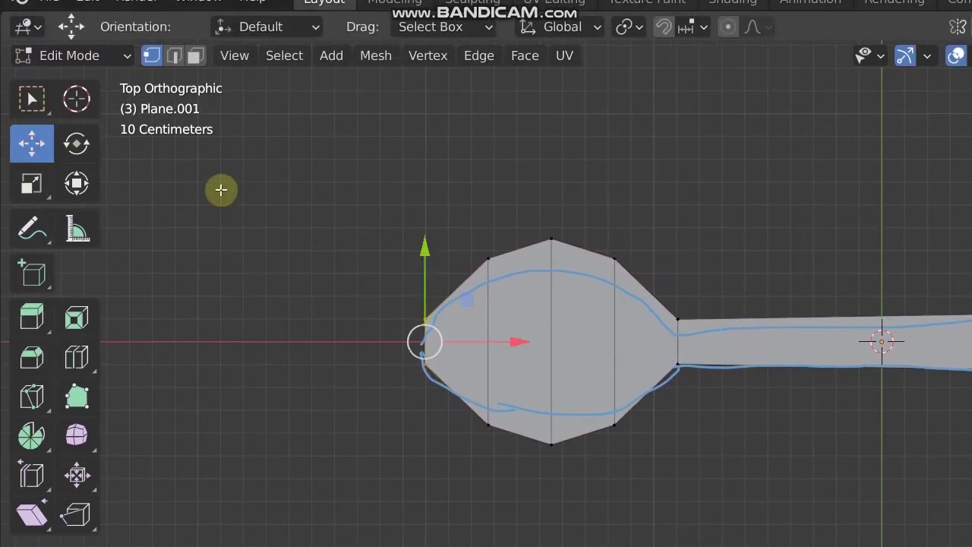
{"action": "left_click_drag", "start_coordinate": [516, 342], "coordinate": [467, 339]}
Step: Add one loop cut in the head's end section and slide it toward the tip with a factor of about -0.345
{"action": "left_click", "coordinate": [443, 313]}
{"action": "right_click", "coordinate": [444, 319]}
{"action": "scroll", "coordinate": [495, 315], "scroll_direction": "up", "scroll_amount": 1}
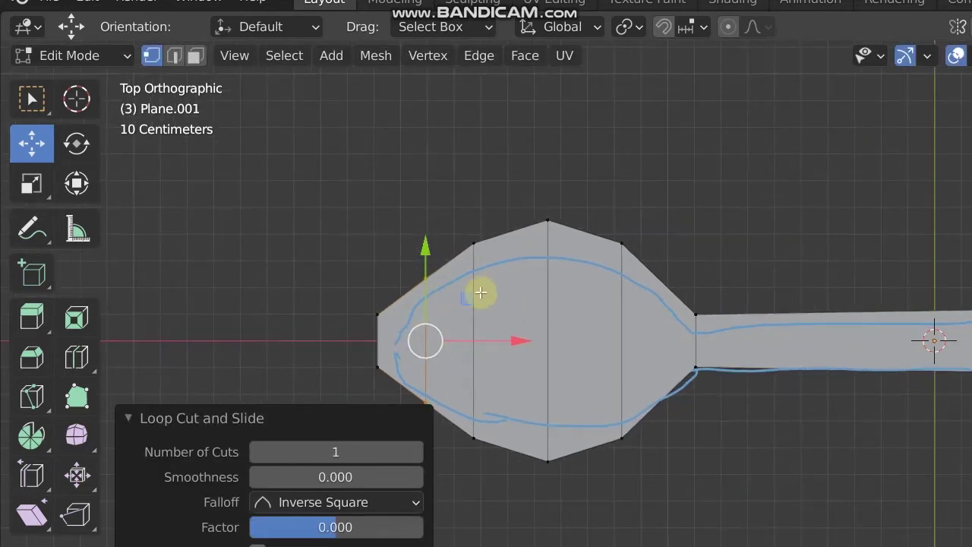
{"action": "key", "text": "2"}
{"action": "right_click", "coordinate": [422, 335]}
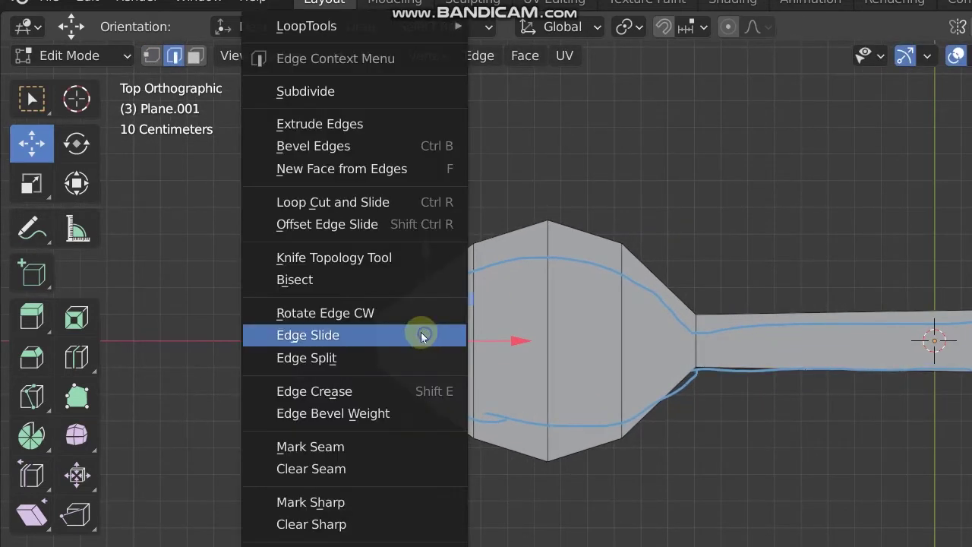
{"action": "left_click", "coordinate": [354, 337]}
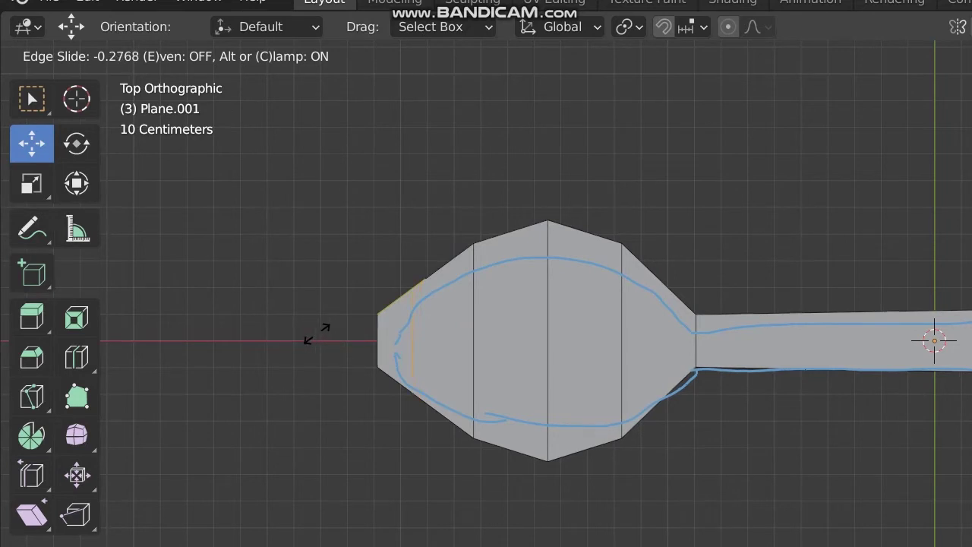
{"action": "left_click", "coordinate": [321, 321]}
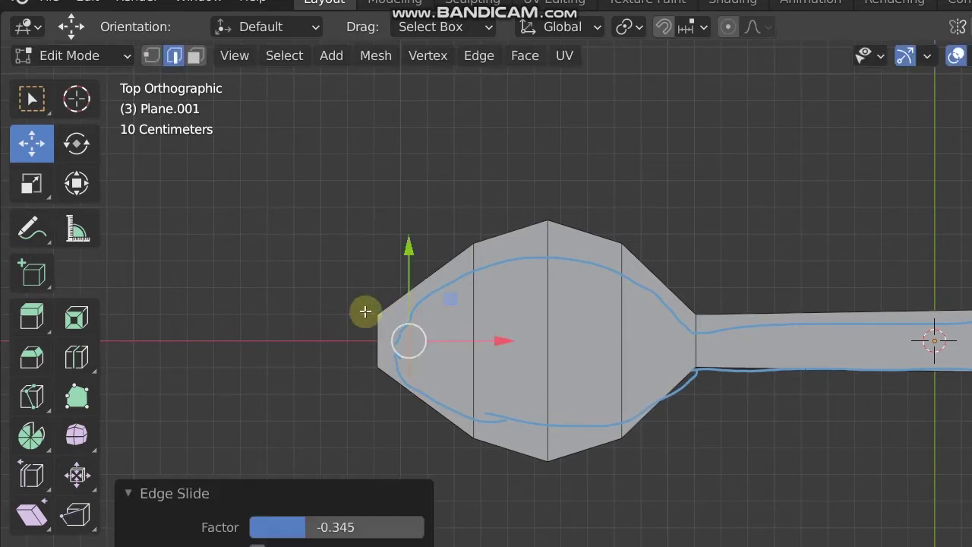
Step: Scale the loop cut nearest the head's tip along Y by about 1.330 in vertex mode
{"action": "middle_click_drag", "start_coordinate": [636, 335], "coordinate": [666, 302], "text": "shift"}
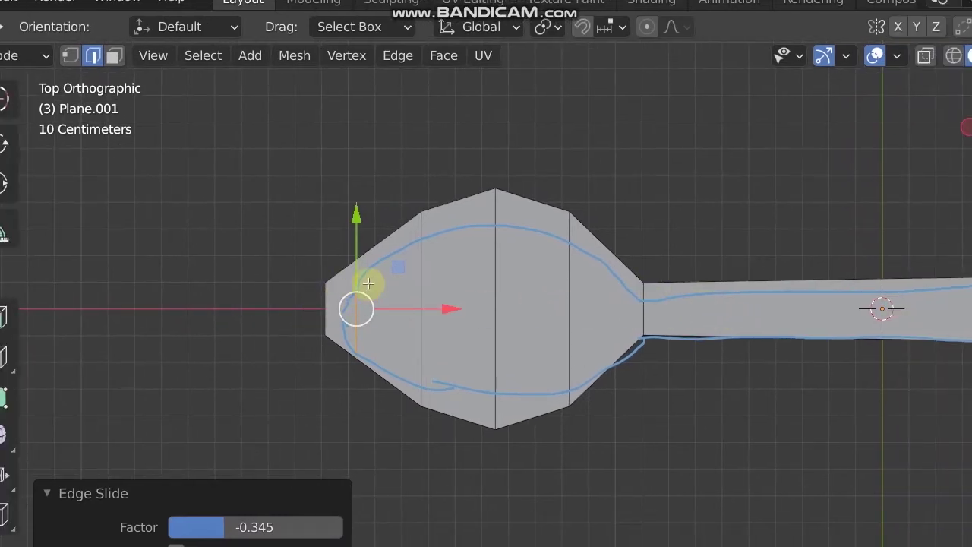
{"action": "key", "text": "1"}
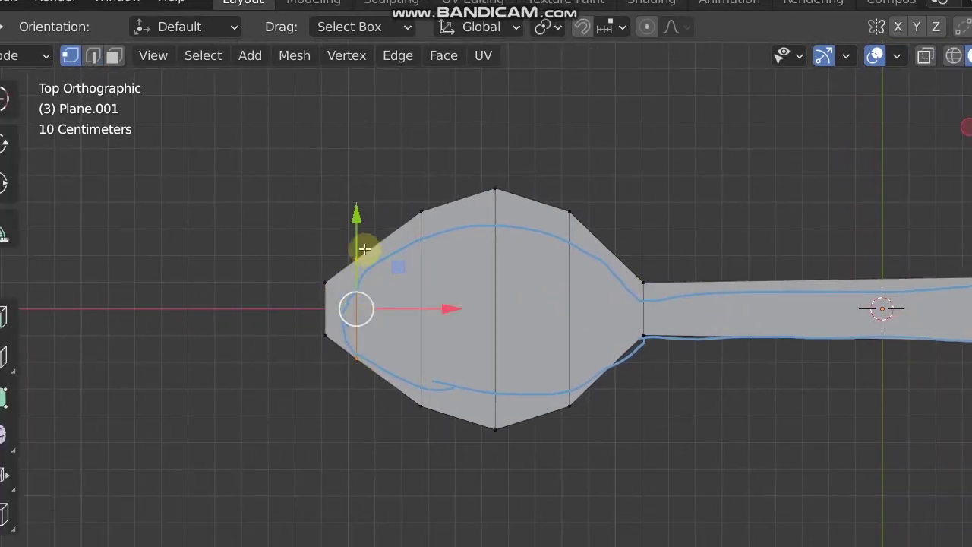
{"action": "key", "text": "s"}
{"action": "key", "text": "y"}
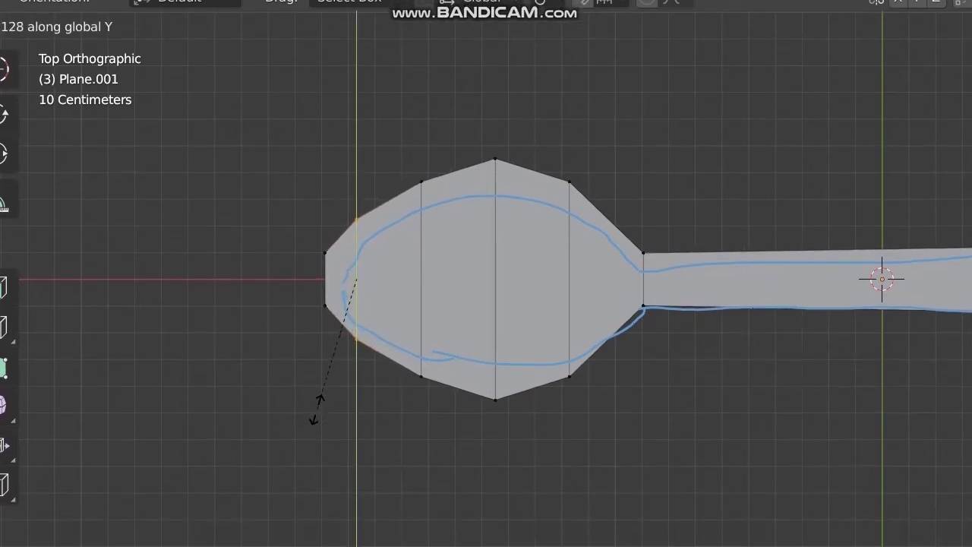
{"action": "left_click", "coordinate": [340, 239]}
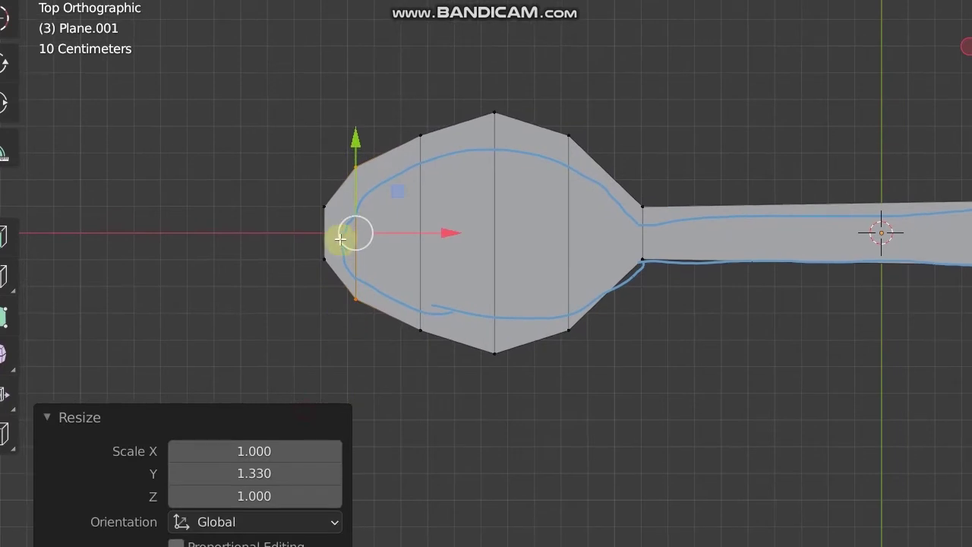
Step: Add one centred loop cut running lengthwise through the spoon's handle and head
{"action": "middle_click_drag", "start_coordinate": [623, 248], "coordinate": [590, 268], "text": "shift"}
{"action": "scroll", "coordinate": [591, 303], "scroll_direction": "down", "scroll_amount": 2}
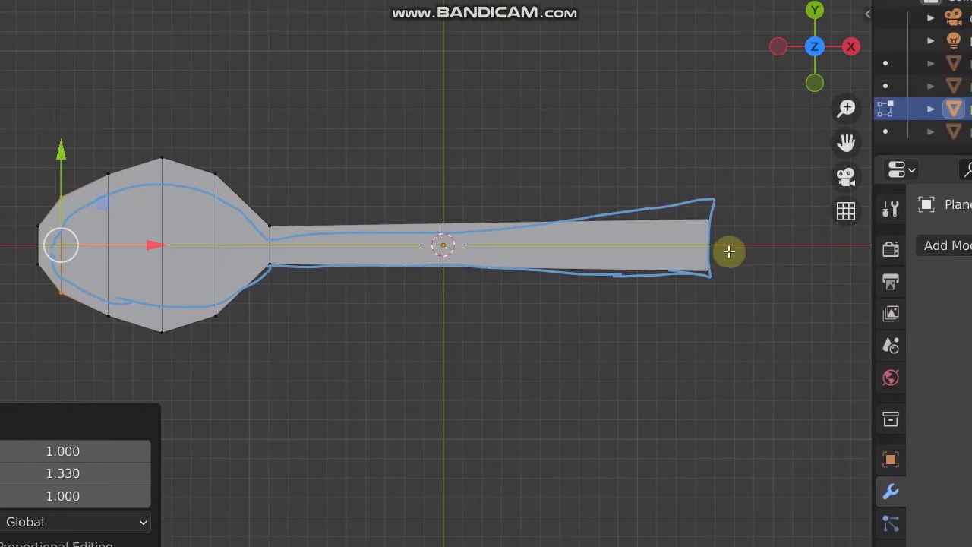
{"action": "left_click", "coordinate": [723, 251]}
{"action": "right_click", "coordinate": [783, 236]}
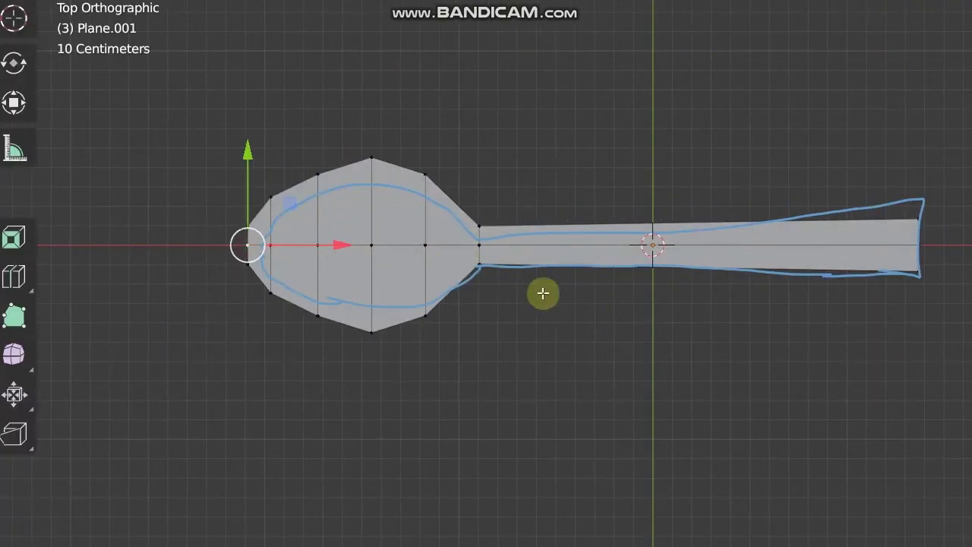
Step: Move the centre vertex of the head's tip about -0.074 m along X to form a point
{"action": "middle_click_drag", "start_coordinate": [245, 239], "coordinate": [401, 250], "text": "shift"}
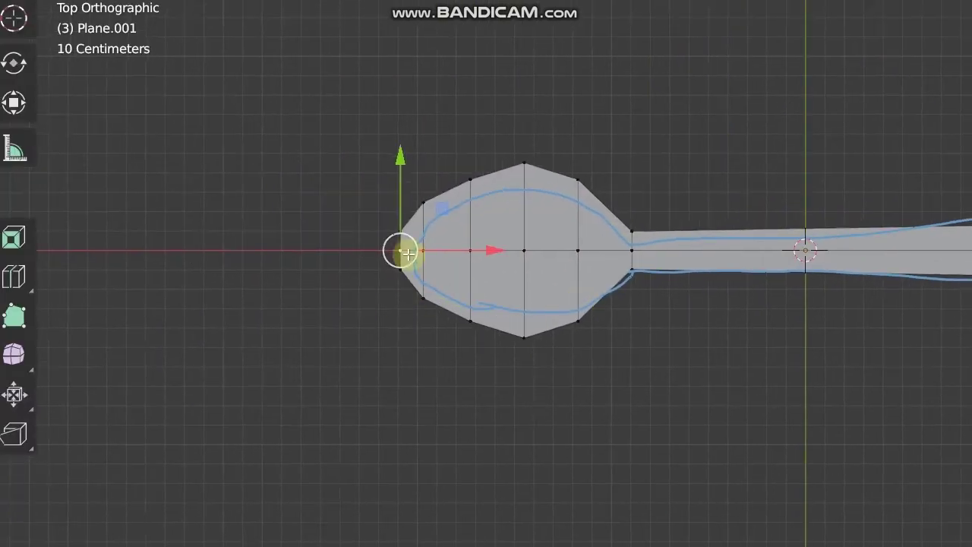
{"action": "scroll", "coordinate": [402, 246], "scroll_direction": "up", "scroll_amount": 2}
{"action": "left_click_drag", "start_coordinate": [451, 242], "coordinate": [419, 242]}
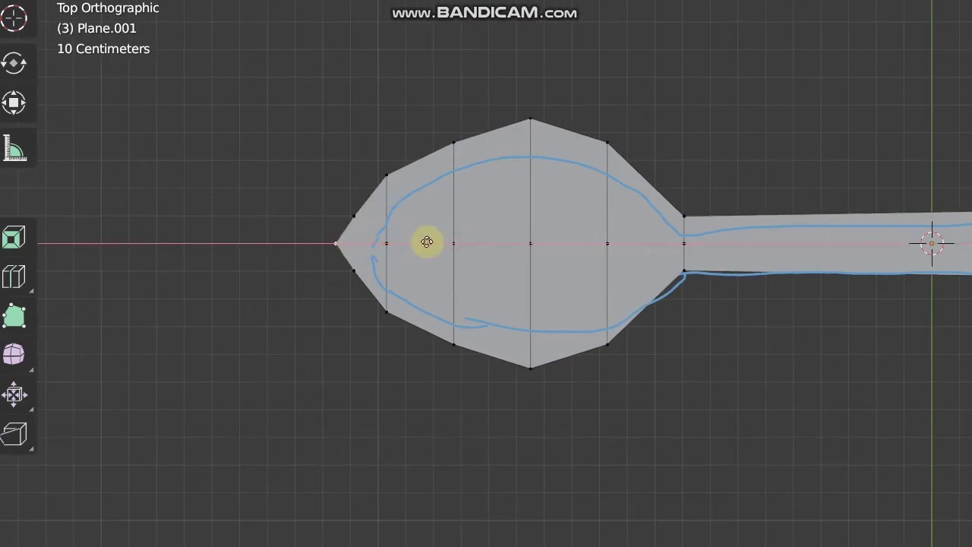
{"action": "left_click_drag", "start_coordinate": [426, 241], "coordinate": [425, 242]}
Step: Select the two outer vertices at the head's widest section and scale them along Y by about 0.942
{"action": "scroll", "coordinate": [475, 292], "scroll_direction": "down", "scroll_amount": 2}
{"action": "scroll", "coordinate": [638, 254], "scroll_direction": "up", "scroll_amount": 1}
{"action": "middle_click_drag", "start_coordinate": [856, 319], "coordinate": [622, 310], "text": "shift"}
{"action": "scroll", "coordinate": [563, 308], "scroll_direction": "down", "scroll_amount": 1}
{"action": "scroll", "coordinate": [517, 310], "scroll_direction": "up", "scroll_amount": 1}
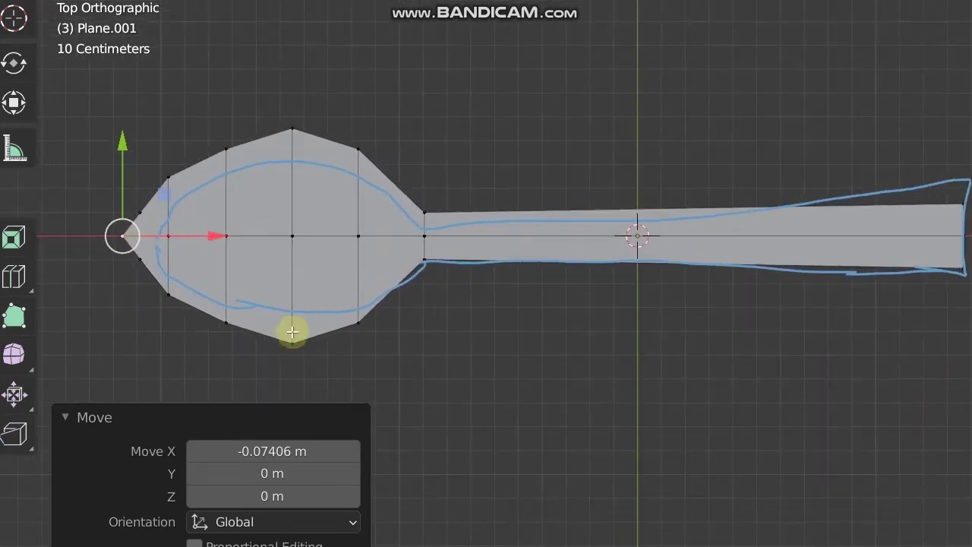
{"action": "left_click", "coordinate": [292, 344]}
{"action": "left_click", "coordinate": [288, 136], "text": "shift"}
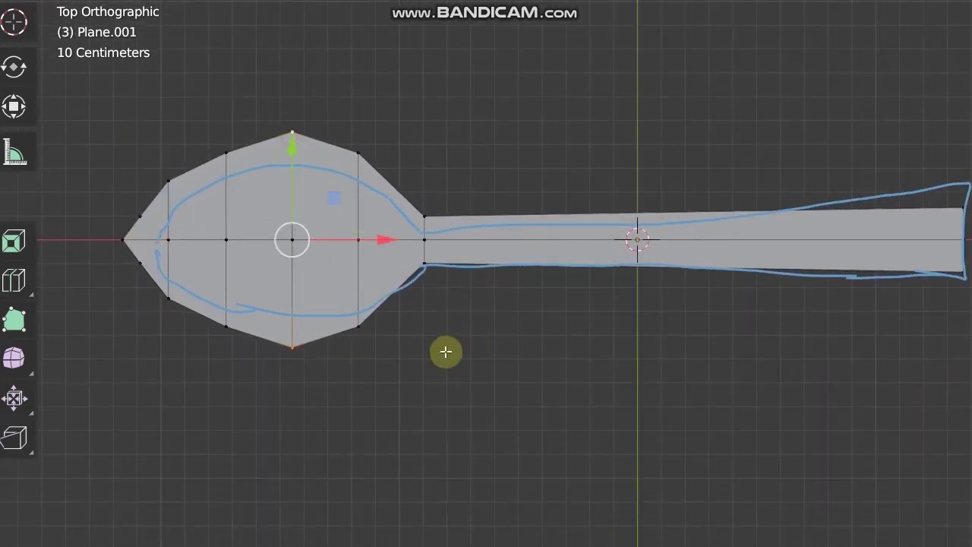
{"action": "key", "text": "s"}
{"action": "key", "text": "y"}
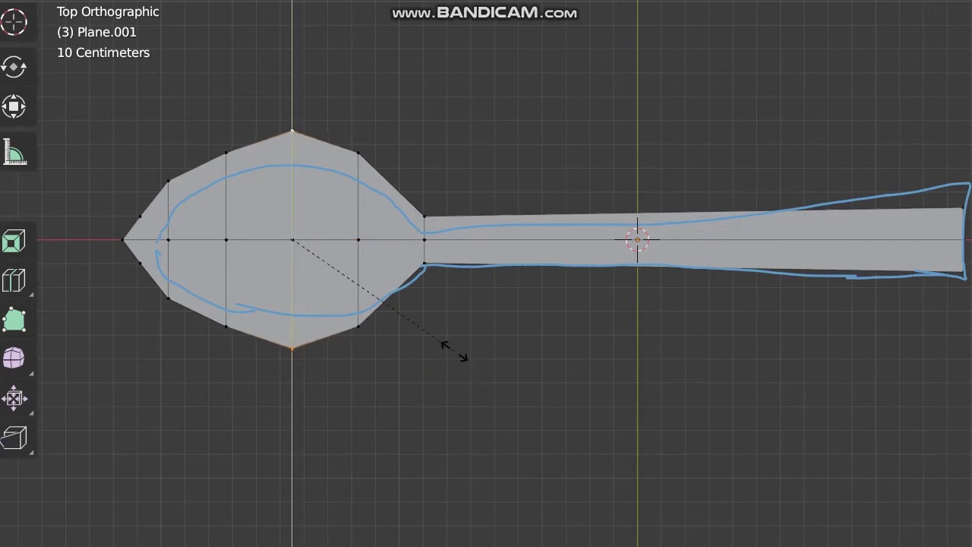
{"action": "left_click", "coordinate": [325, 277]}
Step: Clear the blue annotation outline from the viewport and switch back to box selection
{"action": "scroll", "coordinate": [601, 262], "scroll_direction": "down", "scroll_amount": 1}
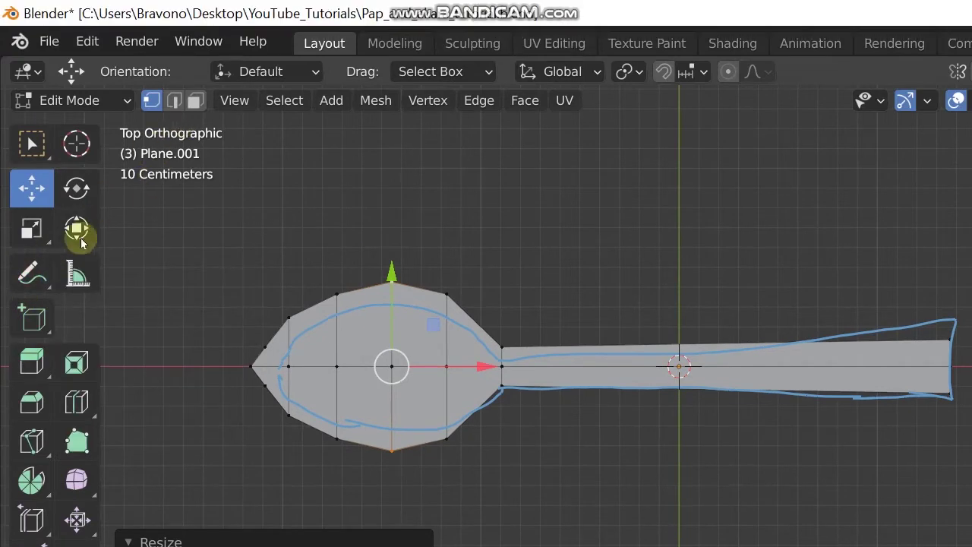
{"action": "left_click", "coordinate": [32, 234]}
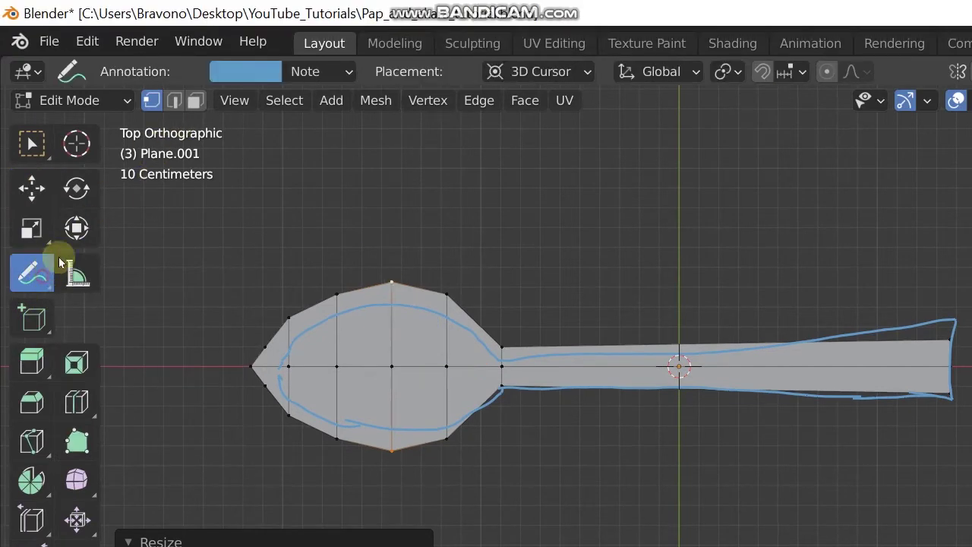
{"action": "left_click", "coordinate": [306, 74]}
{"action": "left_click", "coordinate": [325, 73]}
{"action": "left_click", "coordinate": [429, 150]}
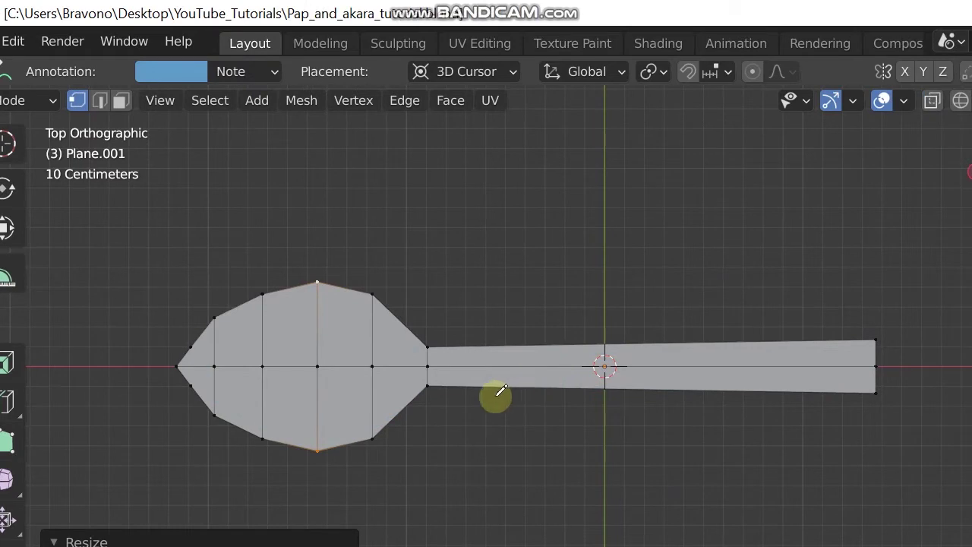
{"action": "left_click", "coordinate": [31, 143]}
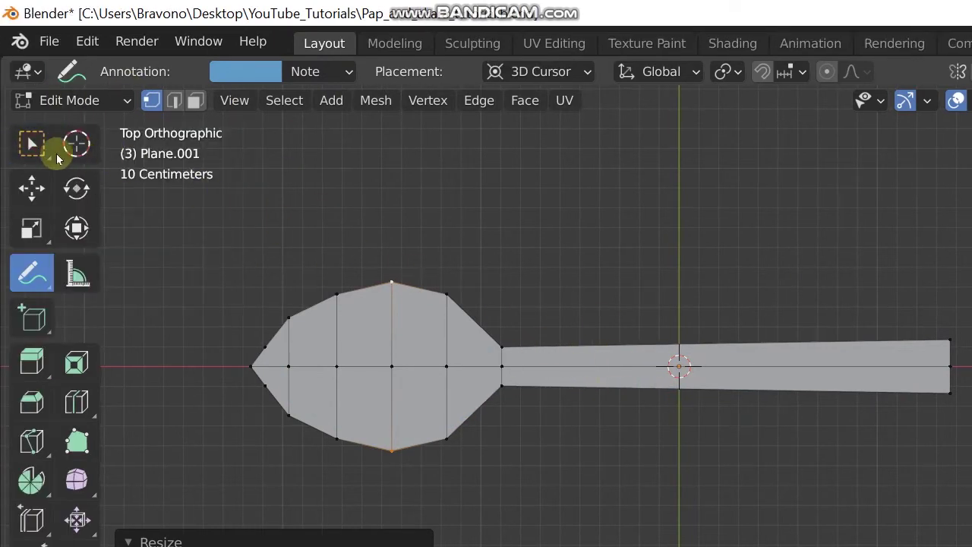
{"action": "left_click", "coordinate": [46, 144]}
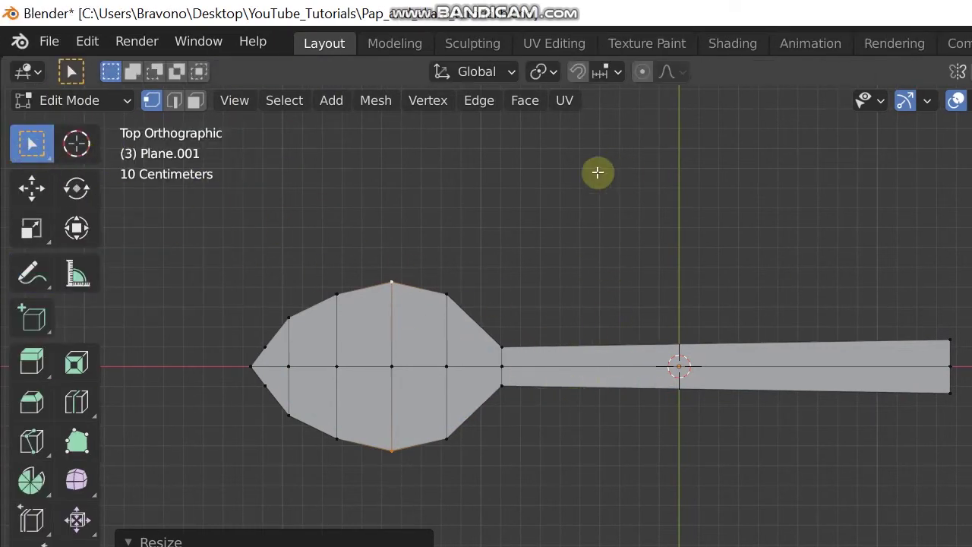
Step: Check the spoon mesh from several angles, return it to Object Mode and add a Subdivision Surface modifier
{"action": "middle_click_drag", "start_coordinate": [532, 408], "coordinate": [528, 413]}
{"action": "middle_click_drag", "start_coordinate": [528, 360], "coordinate": [762, 224]}
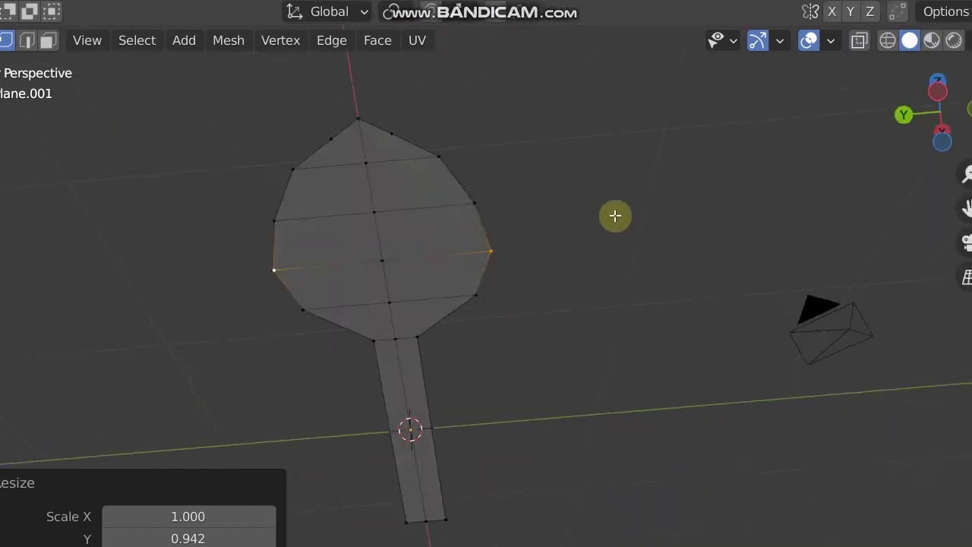
{"action": "middle_click_drag", "start_coordinate": [616, 216], "coordinate": [496, 273]}
{"action": "key", "text": "KP_7"}
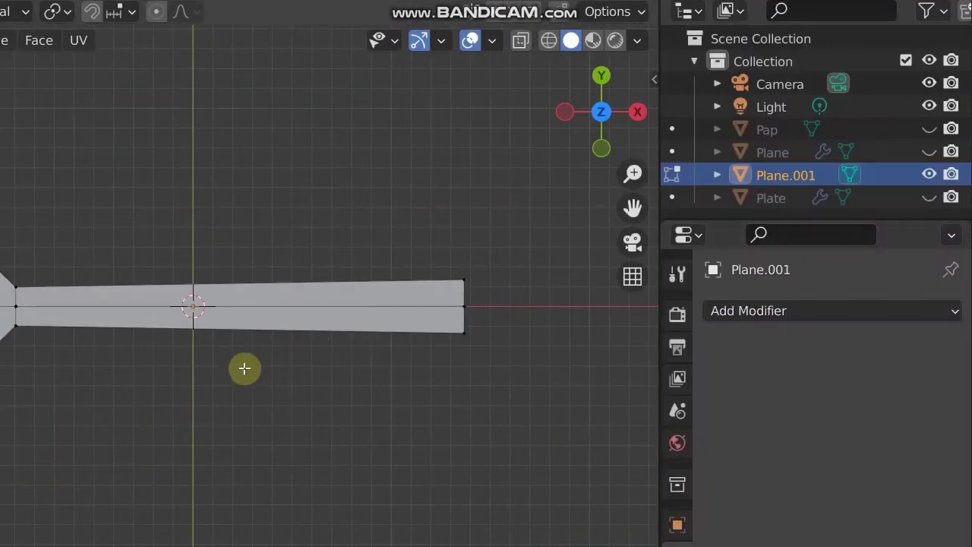
{"action": "key", "text": "Tab"}
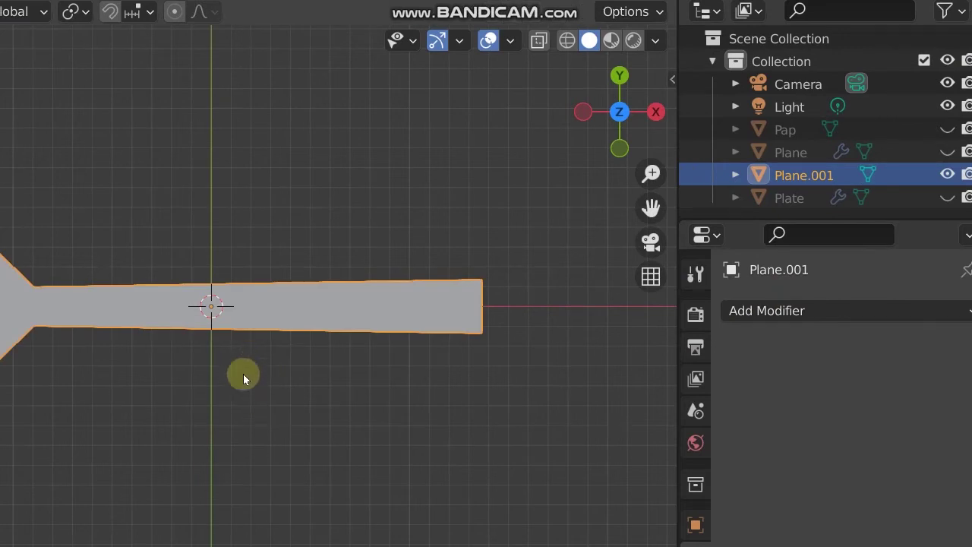
{"action": "key", "text": "KP_1"}
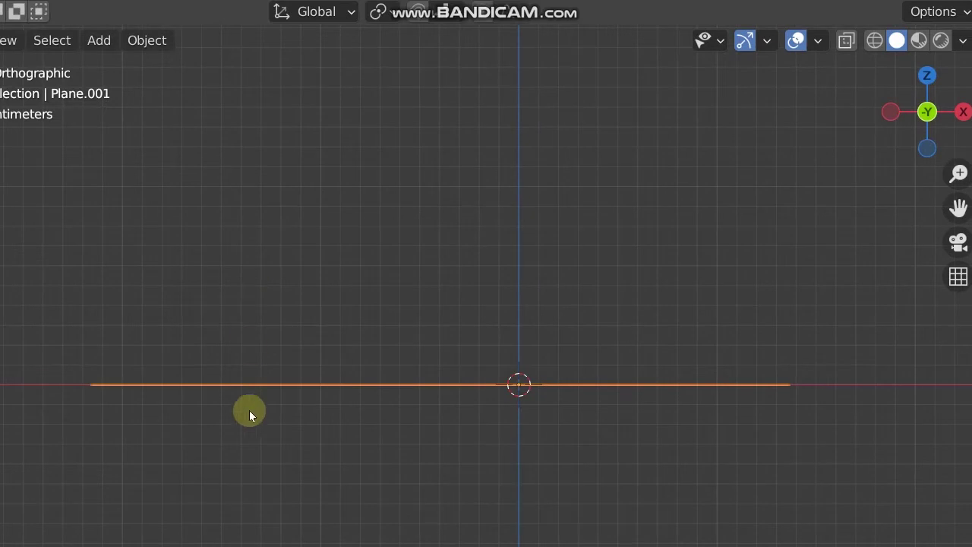
{"action": "key", "text": "KP_7"}
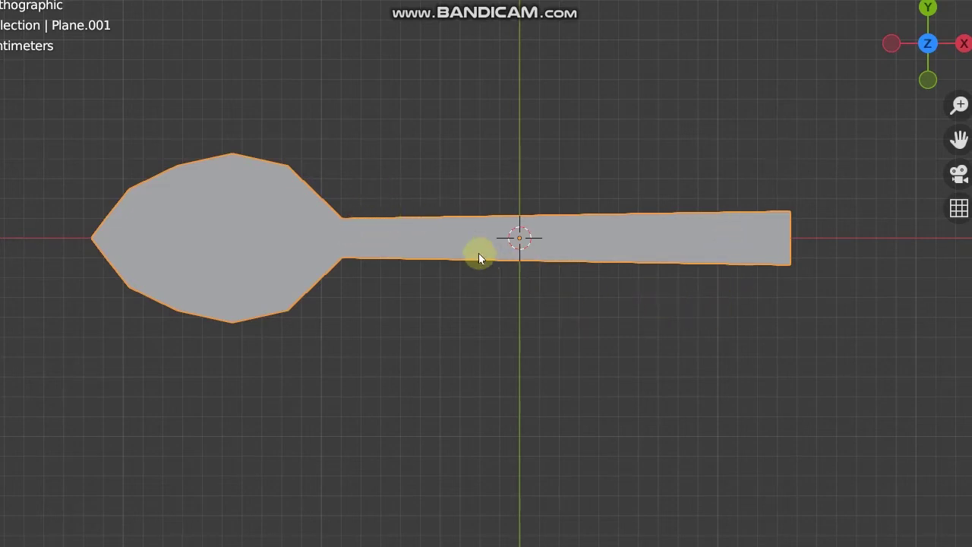
{"action": "left_click", "coordinate": [798, 243]}
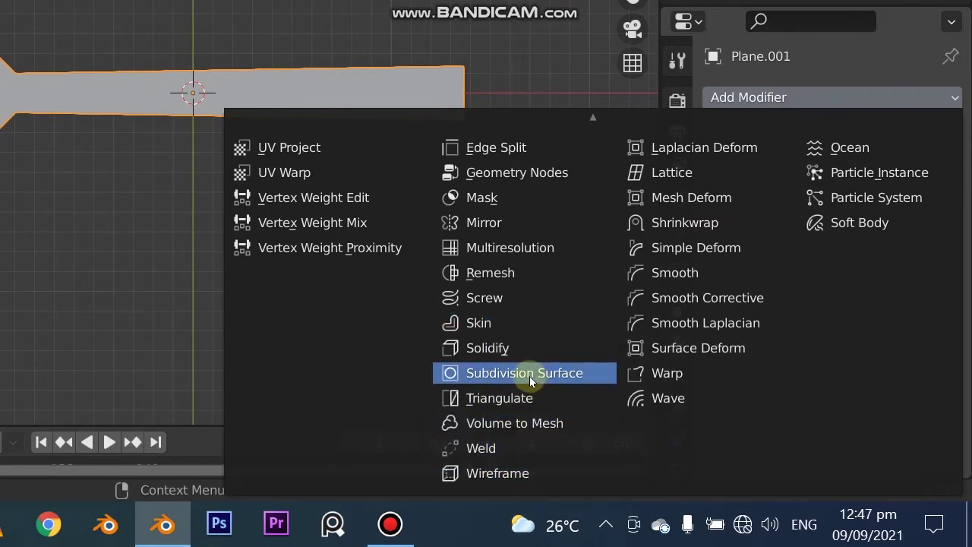
{"action": "left_click", "coordinate": [530, 373]}
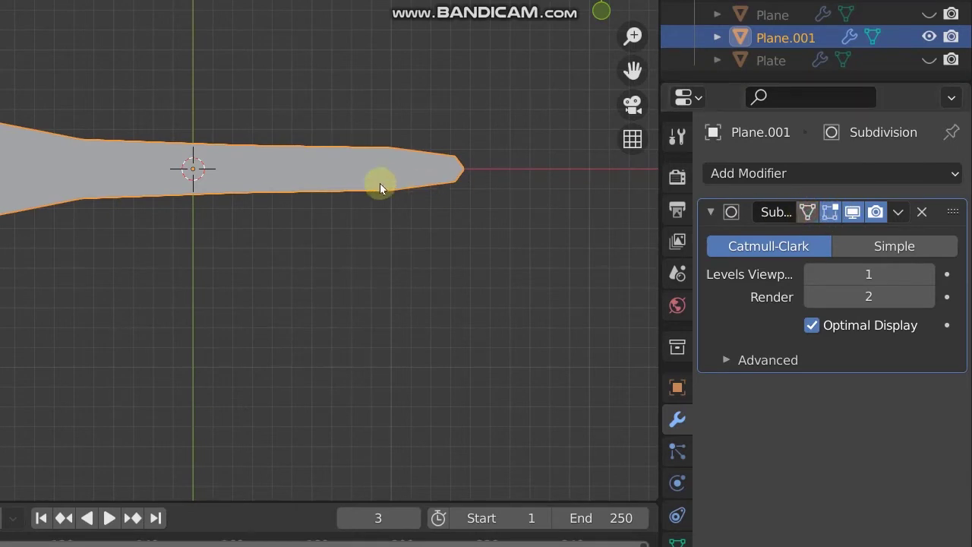
Step: Enter Edit Mode and examine how the subdivision rounds the corners at the end of the spoon's handle
{"action": "key", "text": "Tab"}
{"action": "scroll", "coordinate": [537, 150], "scroll_direction": "up", "scroll_amount": 2}
{"action": "middle_click_drag", "start_coordinate": [536, 150], "coordinate": [213, 252], "text": "shift"}
{"action": "scroll", "coordinate": [345, 275], "scroll_direction": "up", "scroll_amount": 2}
{"action": "middle_click_drag", "start_coordinate": [349, 278], "coordinate": [250, 168], "text": "shift"}
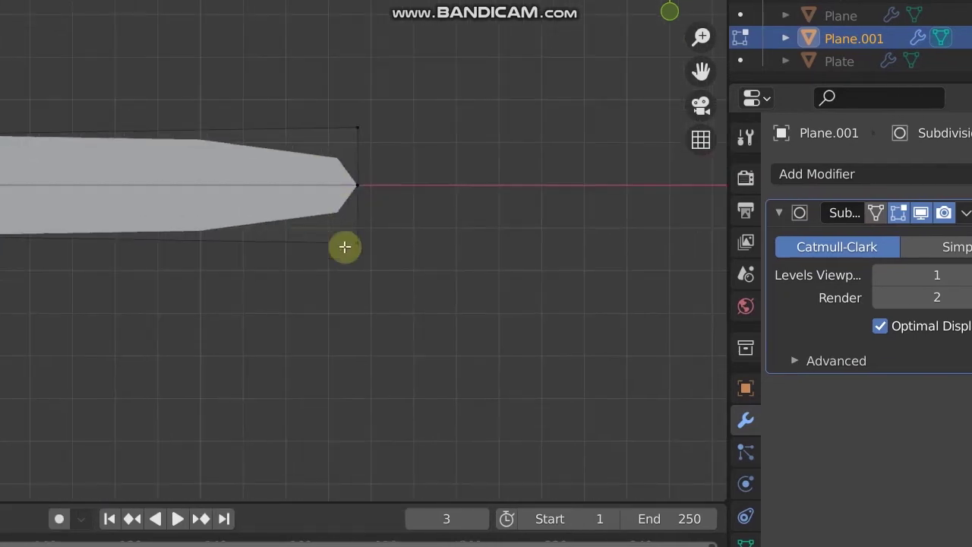
{"action": "scroll", "coordinate": [360, 137], "scroll_direction": "up", "scroll_amount": 2}
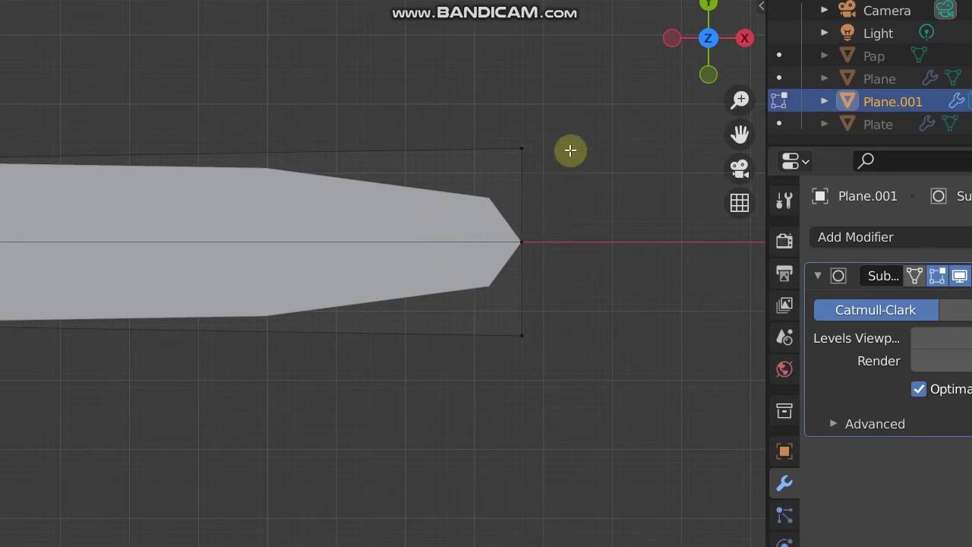
{"action": "scroll", "coordinate": [588, 243], "scroll_direction": "down", "scroll_amount": 3}
{"action": "middle_click_drag", "start_coordinate": [243, 312], "coordinate": [656, 271], "text": "shift"}
{"action": "scroll", "coordinate": [256, 354], "scroll_direction": "down", "scroll_amount": 5}
{"action": "middle_click_drag", "start_coordinate": [506, 319], "coordinate": [431, 330], "text": "shift"}
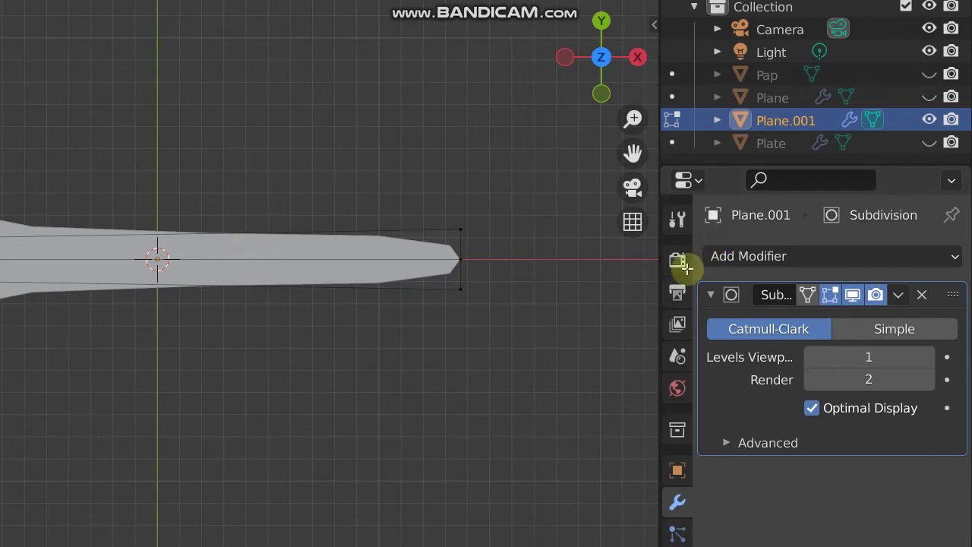
Step: Add one loop cut across the handle and slide it close to the handle's free end, factor -0.980
{"action": "scroll", "coordinate": [513, 226], "scroll_direction": "up", "scroll_amount": 2}
{"action": "middle_click_drag", "start_coordinate": [647, 238], "coordinate": [429, 226], "text": "shift"}
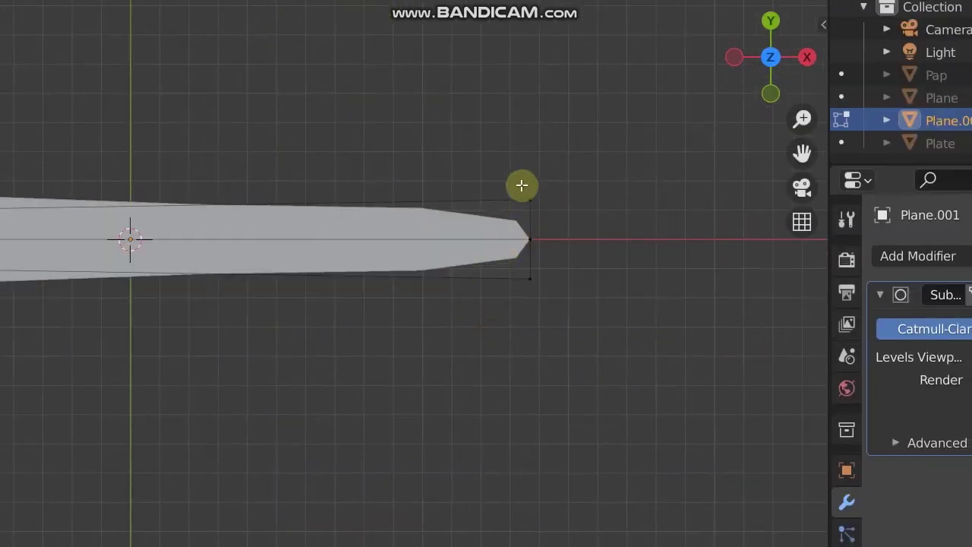
{"action": "middle_click_drag", "start_coordinate": [195, 248], "coordinate": [445, 221], "text": "shift"}
{"action": "middle_click_drag", "start_coordinate": [582, 300], "coordinate": [630, 278], "text": "shift"}
{"action": "middle_click_drag", "start_coordinate": [364, 264], "coordinate": [311, 269], "text": "shift"}
{"action": "middle_click_drag", "start_coordinate": [939, 268], "coordinate": [608, 228], "text": "shift"}
{"action": "middle_click_drag", "start_coordinate": [531, 287], "coordinate": [534, 288], "text": "shift"}
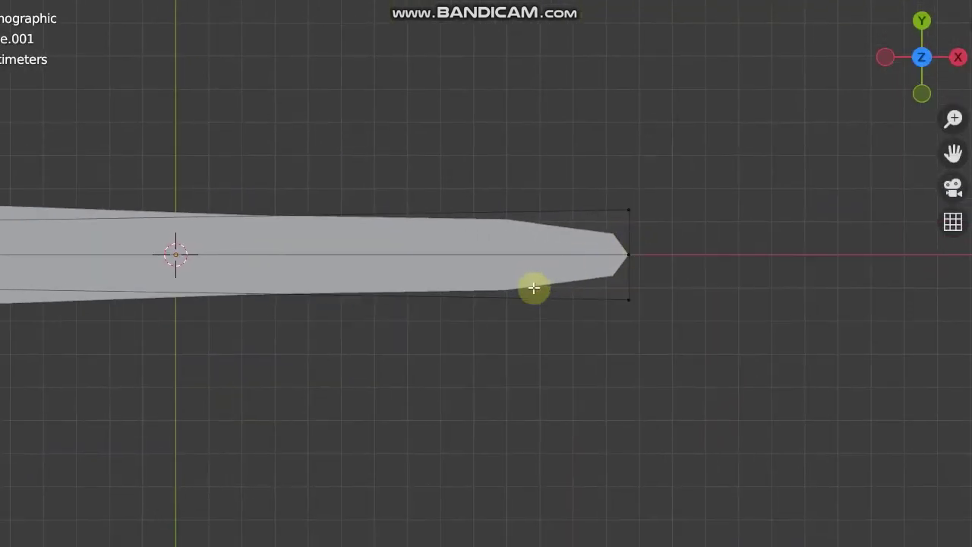
{"action": "key", "text": "ctrl+r"}
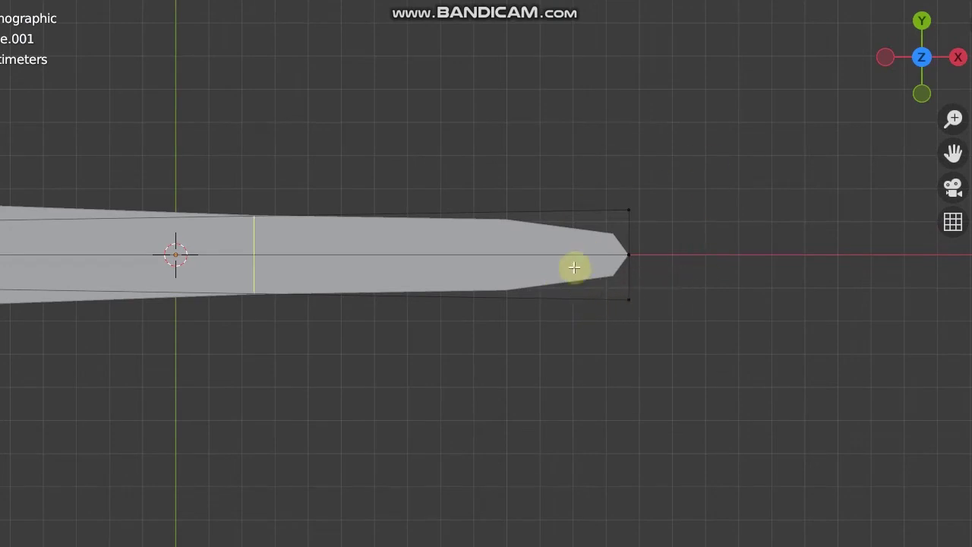
{"action": "left_click", "coordinate": [258, 253]}
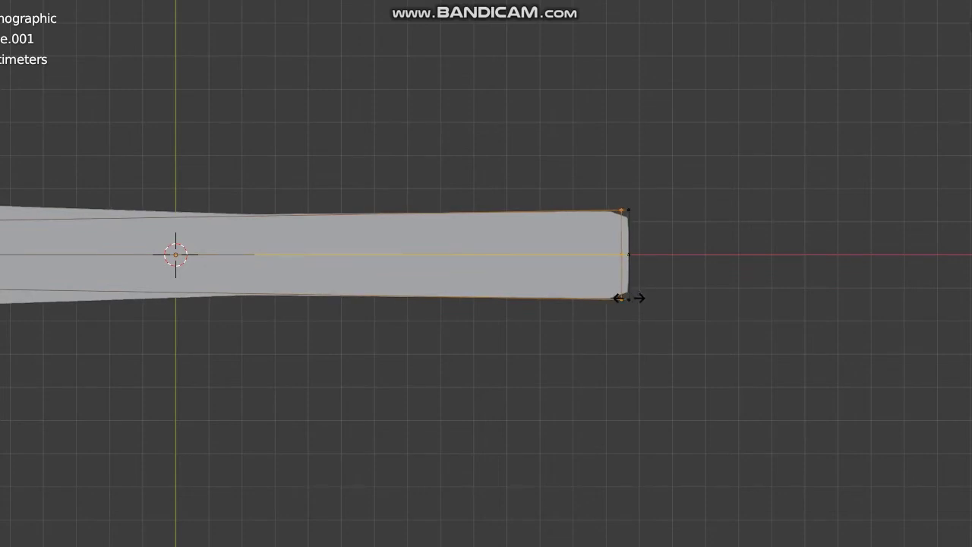
{"action": "left_click", "coordinate": [630, 299]}
Step: Add one loop cut across the handle right beside its junction with the head, factor 0.982
{"action": "scroll", "coordinate": [696, 304], "scroll_direction": "down", "scroll_amount": 2}
{"action": "middle_click_drag", "start_coordinate": [370, 333], "coordinate": [615, 312], "text": "shift"}
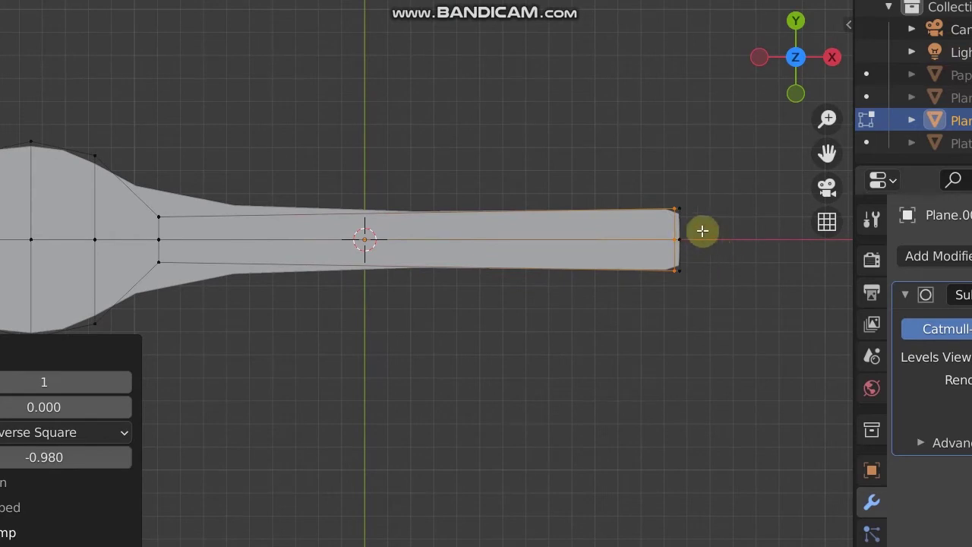
{"action": "middle_click_drag", "start_coordinate": [287, 282], "coordinate": [355, 274], "text": "shift"}
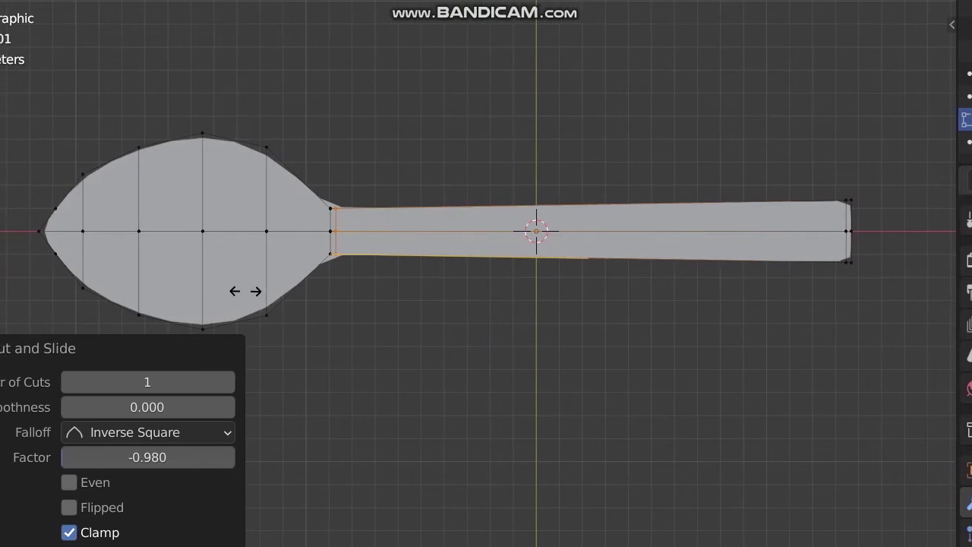
{"action": "left_click", "coordinate": [282, 282]}
Step: Add one loop cut across the head's narrowing section and slide it next to the neck, factor 0.845
{"action": "scroll", "coordinate": [428, 238], "scroll_direction": "up", "scroll_amount": 2}
{"action": "middle_click_drag", "start_coordinate": [422, 218], "coordinate": [511, 227], "text": "shift"}
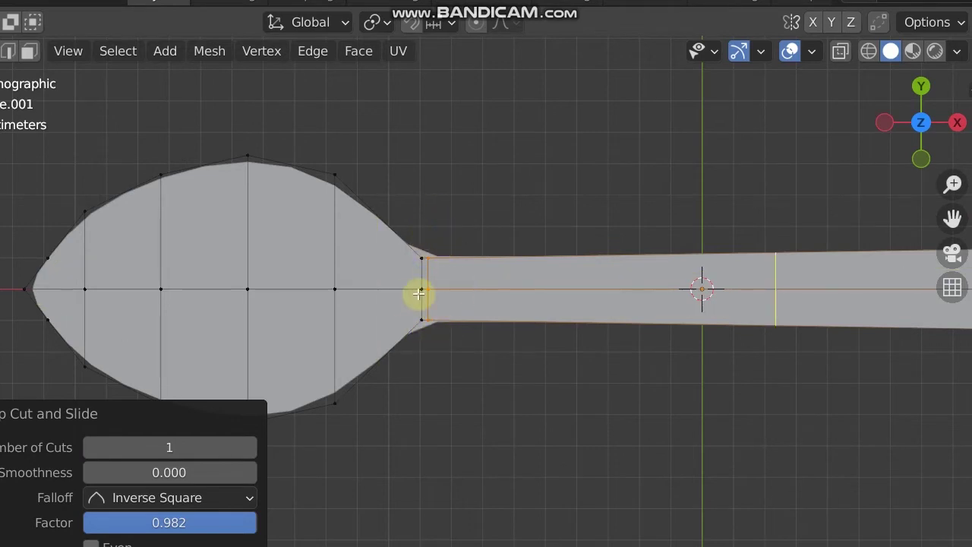
{"action": "left_click", "coordinate": [393, 275]}
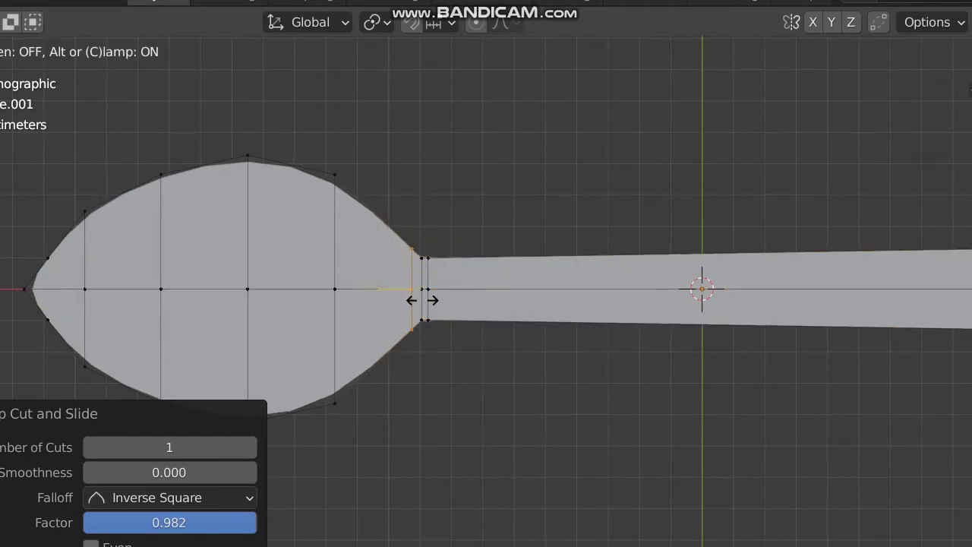
{"action": "left_click", "coordinate": [432, 304]}
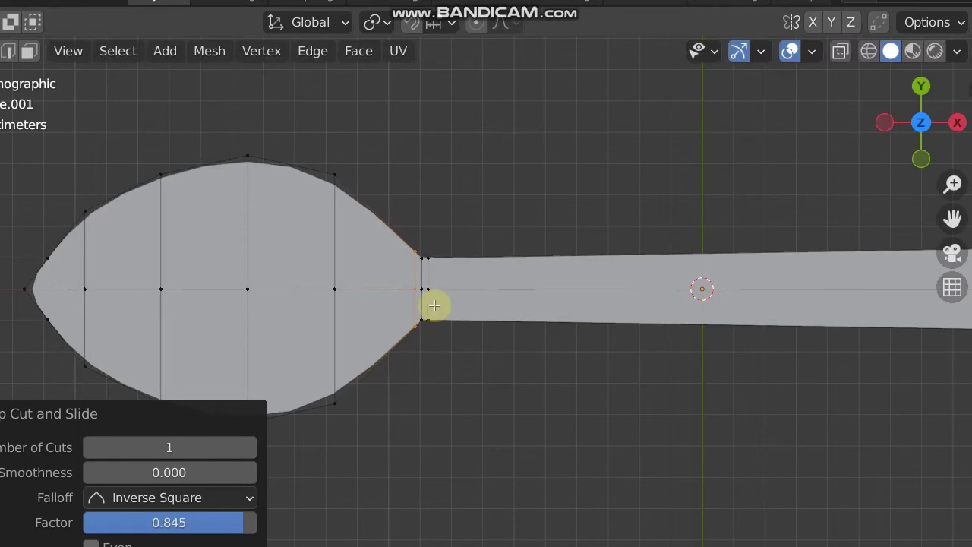
Step: Examine the handle's end corners and the neck to judge where more supporting loops are needed
{"action": "scroll", "coordinate": [534, 281], "scroll_direction": "down", "scroll_amount": 3}
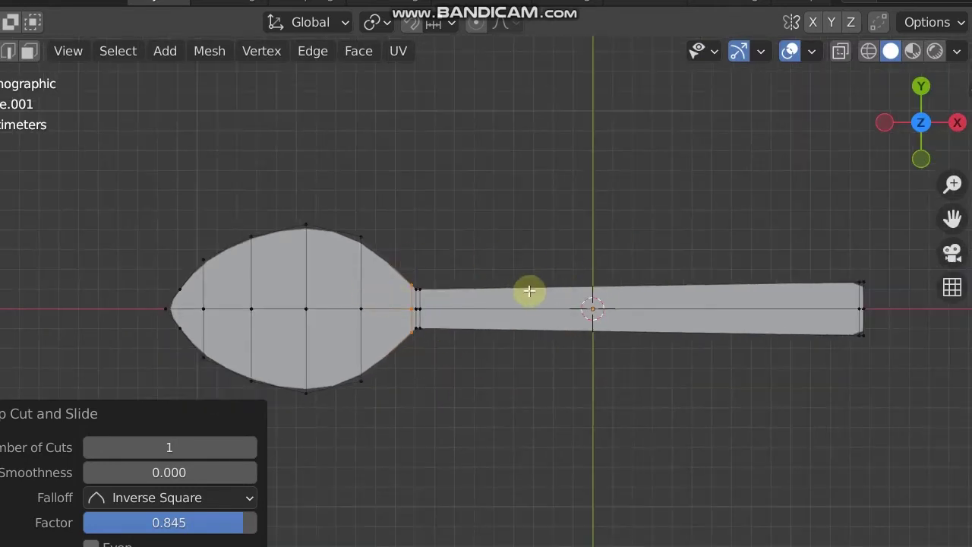
{"action": "scroll", "coordinate": [426, 281], "scroll_direction": "up", "scroll_amount": 2}
{"action": "scroll", "coordinate": [653, 320], "scroll_direction": "down", "scroll_amount": 3, "text": "ctrl"}
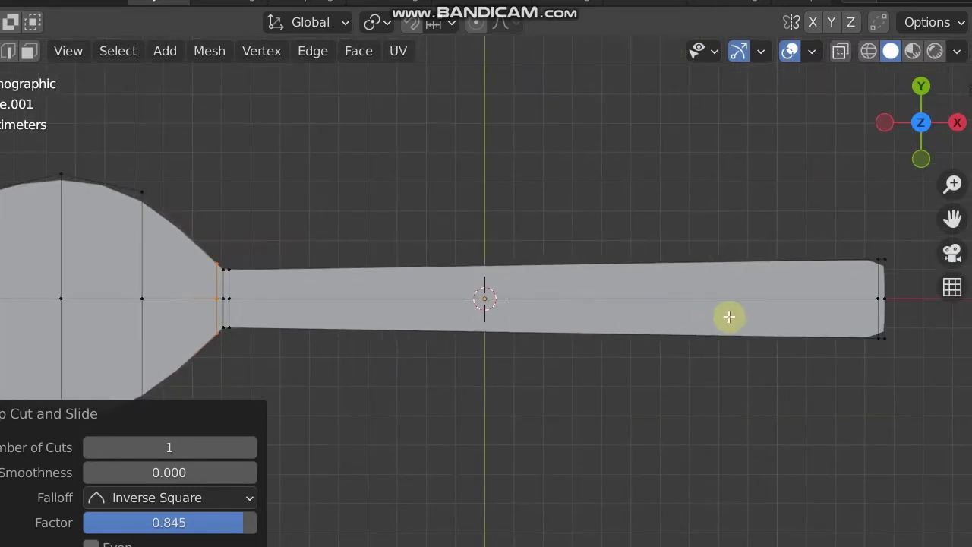
{"action": "middle_click_drag", "start_coordinate": [704, 329], "coordinate": [466, 351], "text": "shift"}
{"action": "scroll", "coordinate": [600, 260], "scroll_direction": "up", "scroll_amount": 2}
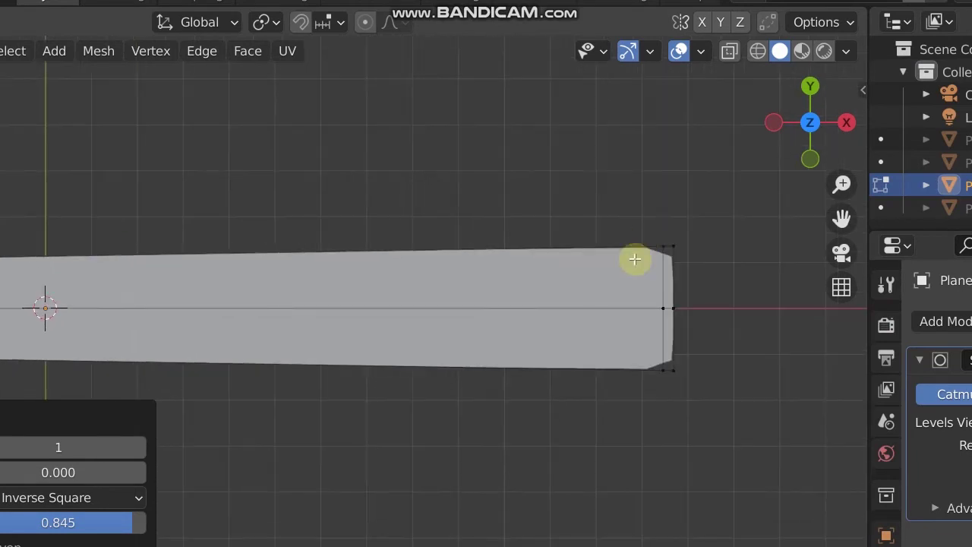
{"action": "middle_click_drag", "start_coordinate": [678, 297], "coordinate": [494, 325], "text": "shift"}
{"action": "scroll", "coordinate": [532, 303], "scroll_direction": "up", "scroll_amount": 2}
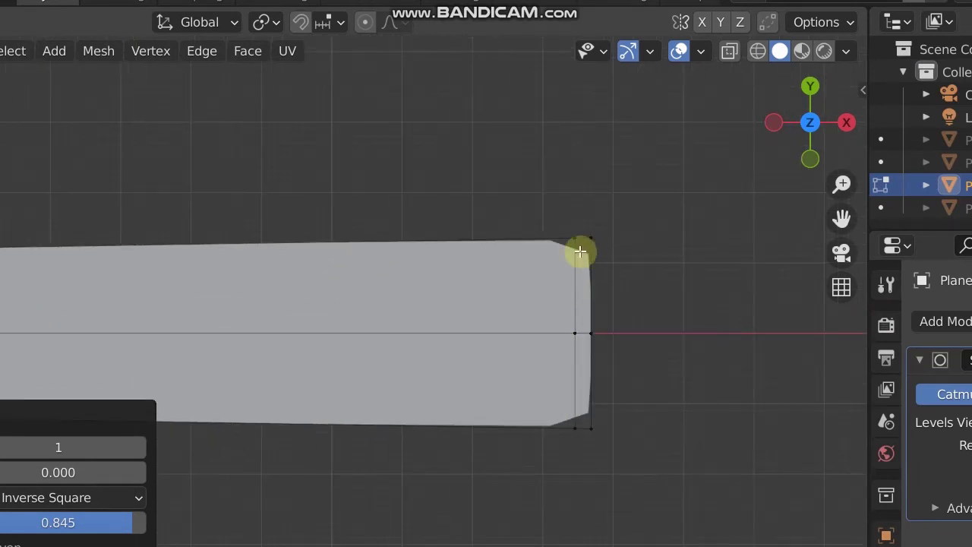
{"action": "scroll", "coordinate": [556, 344], "scroll_direction": "down", "scroll_amount": 4}
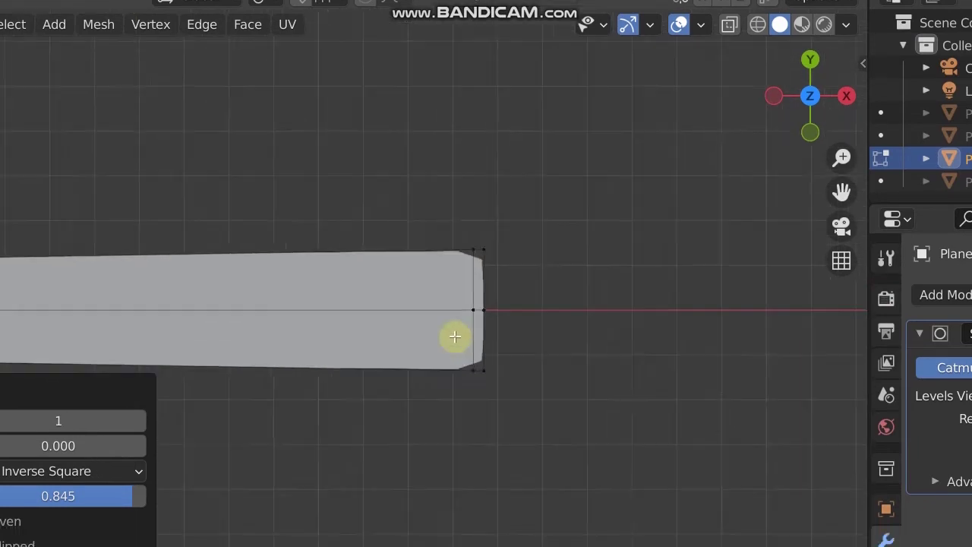
{"action": "middle_click_drag", "start_coordinate": [35, 378], "coordinate": [303, 366], "text": "shift"}
{"action": "scroll", "coordinate": [425, 305], "scroll_direction": "down", "scroll_amount": 1}
{"action": "middle_click_drag", "start_coordinate": [294, 290], "coordinate": [534, 267], "text": "shift"}
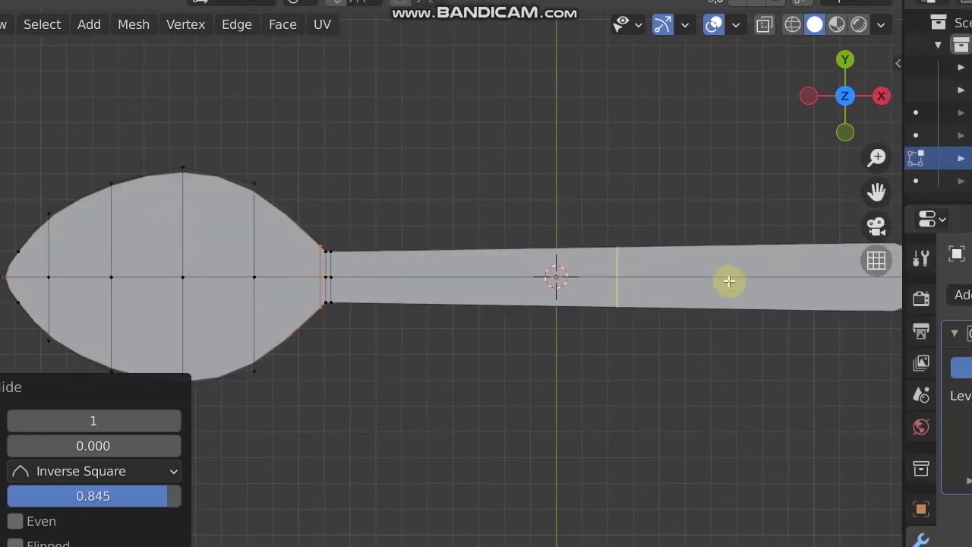
{"action": "middle_click_drag", "start_coordinate": [724, 387], "coordinate": [722, 386]}
{"action": "middle_click_drag", "start_coordinate": [721, 386], "coordinate": [441, 360], "text": "shift"}
{"action": "key", "text": "KP_7"}
{"action": "middle_click_drag", "start_coordinate": [277, 262], "coordinate": [382, 273], "text": "shift"}
{"action": "key", "text": "ctrl+r"}
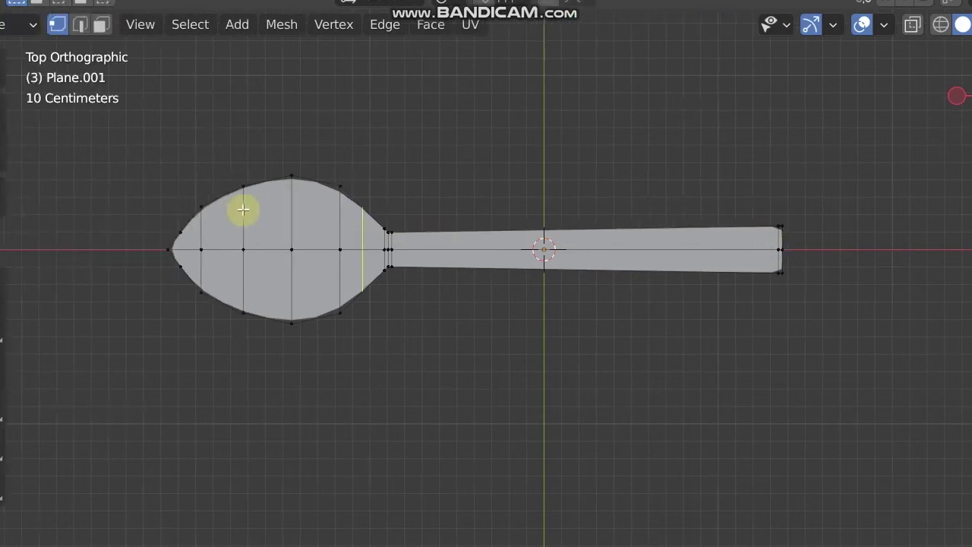
{"action": "key", "text": "Escape"}
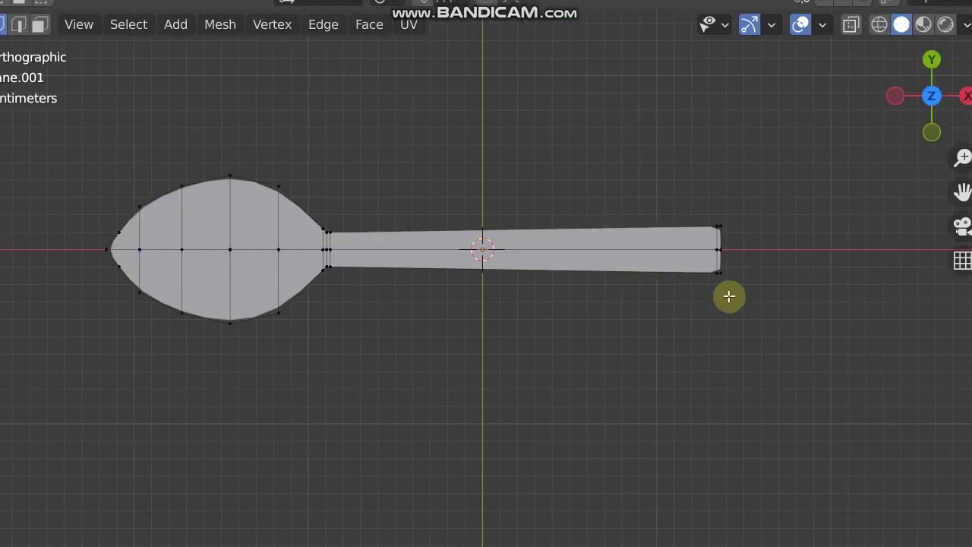
Step: Add one lengthwise loop cut along the spoon and slide it towards the handle's +Y edge, factor 0.787
{"action": "middle_click_drag", "start_coordinate": [825, 299], "coordinate": [827, 258], "text": "shift"}
{"action": "middle_click_drag", "start_coordinate": [608, 296], "coordinate": [301, 175], "text": "shift"}
{"action": "scroll", "coordinate": [380, 398], "scroll_direction": "down", "scroll_amount": 4}
{"action": "middle_click_drag", "start_coordinate": [666, 275], "coordinate": [634, 289], "text": "shift"}
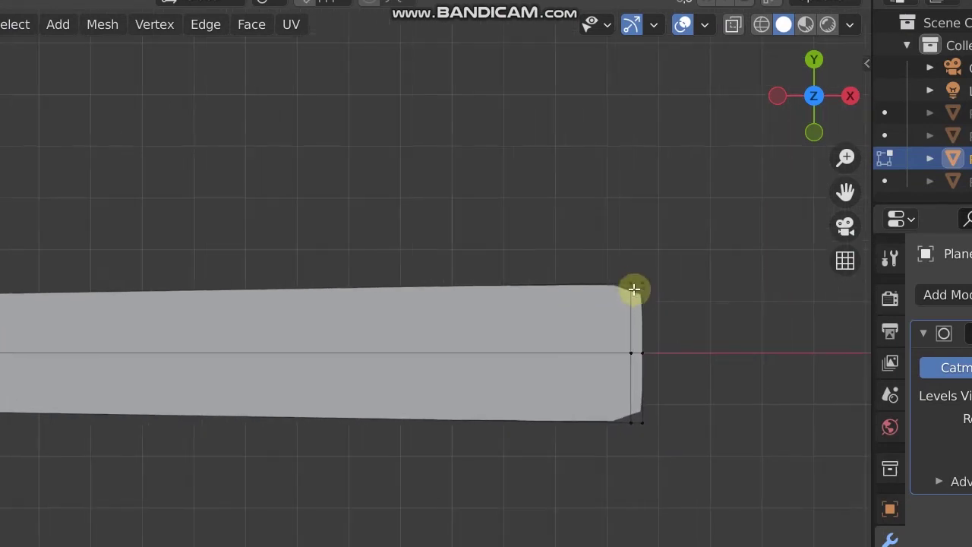
{"action": "key", "text": "ctrl+r"}
{"action": "left_click", "coordinate": [640, 319]}
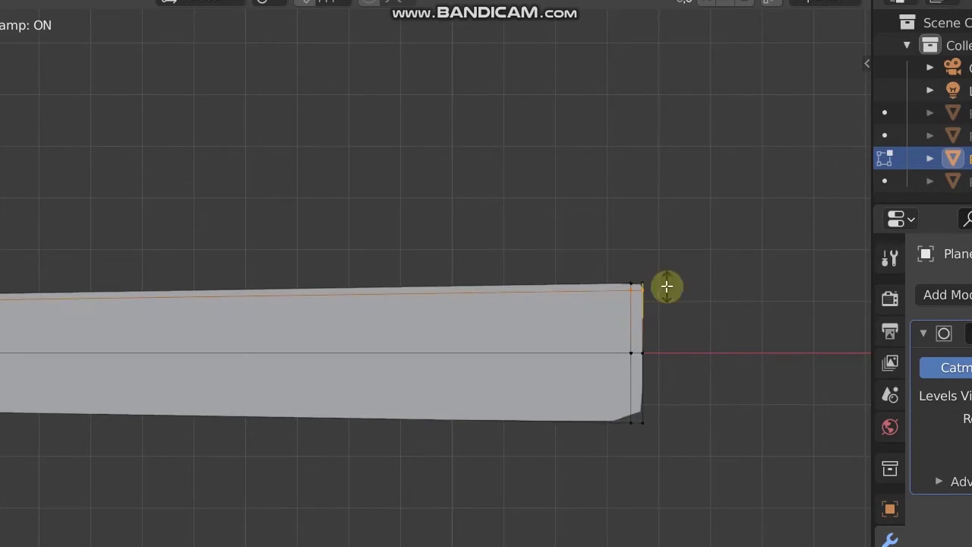
{"action": "left_click", "coordinate": [667, 286]}
Step: Add one lengthwise loop cut near the handle's -Y edge, factor -0.745, and return the spoon to Object Mode
{"action": "middle_click_drag", "start_coordinate": [618, 424], "coordinate": [598, 331], "text": "shift"}
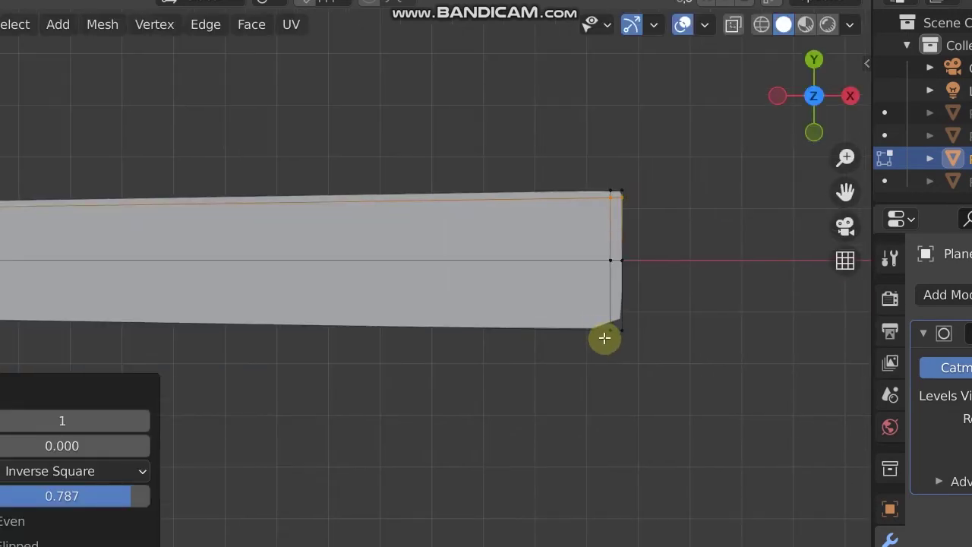
{"action": "left_click", "coordinate": [647, 318]}
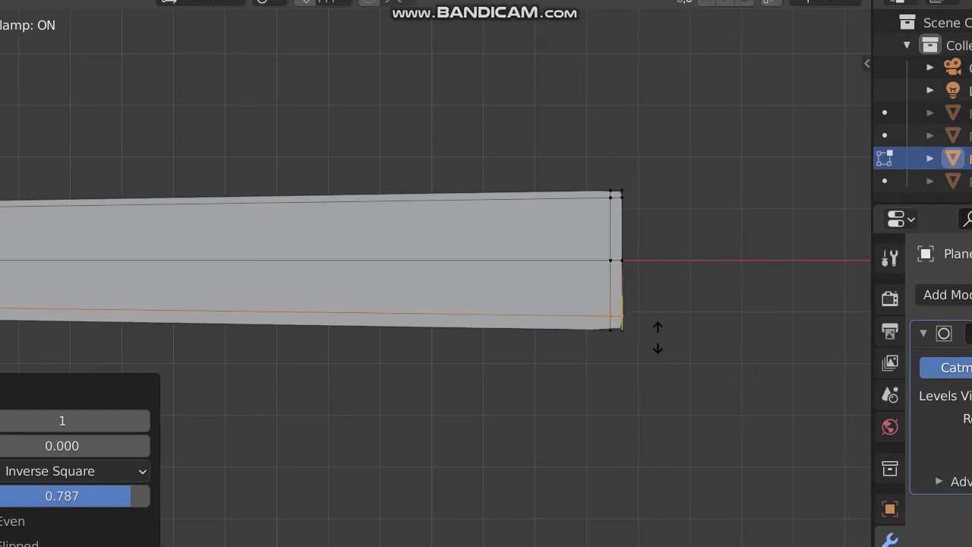
{"action": "left_click", "coordinate": [663, 341]}
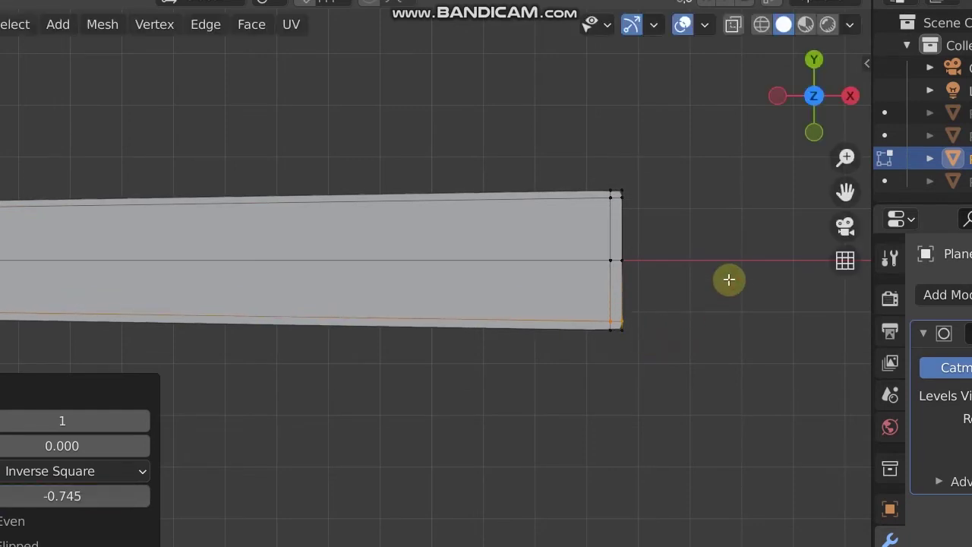
{"action": "scroll", "coordinate": [304, 256], "scroll_direction": "down", "scroll_amount": 4}
{"action": "middle_click_drag", "start_coordinate": [258, 285], "coordinate": [534, 297], "text": "shift"}
{"action": "scroll", "coordinate": [243, 319], "scroll_direction": "down", "scroll_amount": 2}
{"action": "middle_click_drag", "start_coordinate": [243, 320], "coordinate": [421, 295], "text": "shift"}
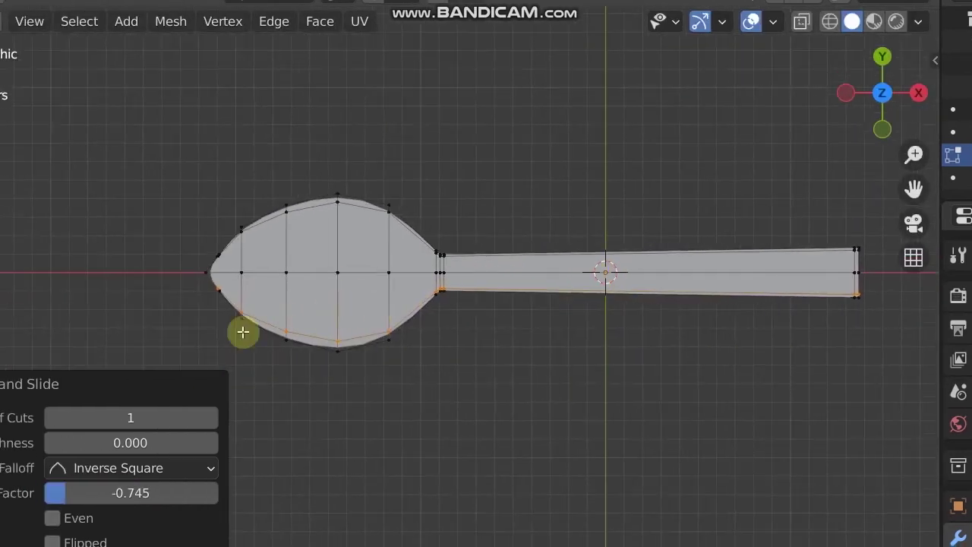
{"action": "key", "text": "Tab"}
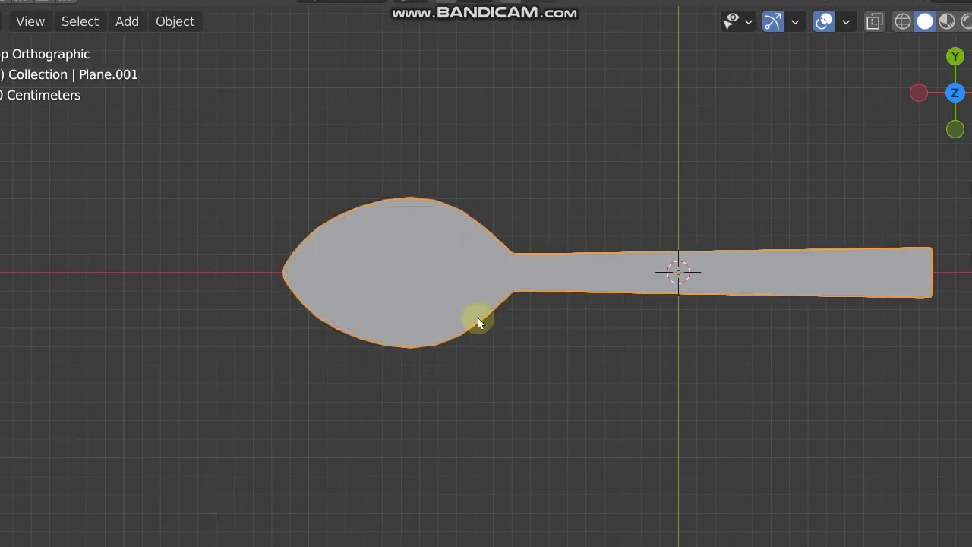
Step: Compare the spoon with and without smoothing by toggling the Subdivision modifier's viewport display, leaving it enabled
{"action": "scroll", "coordinate": [531, 304], "scroll_direction": "up", "scroll_amount": 2}
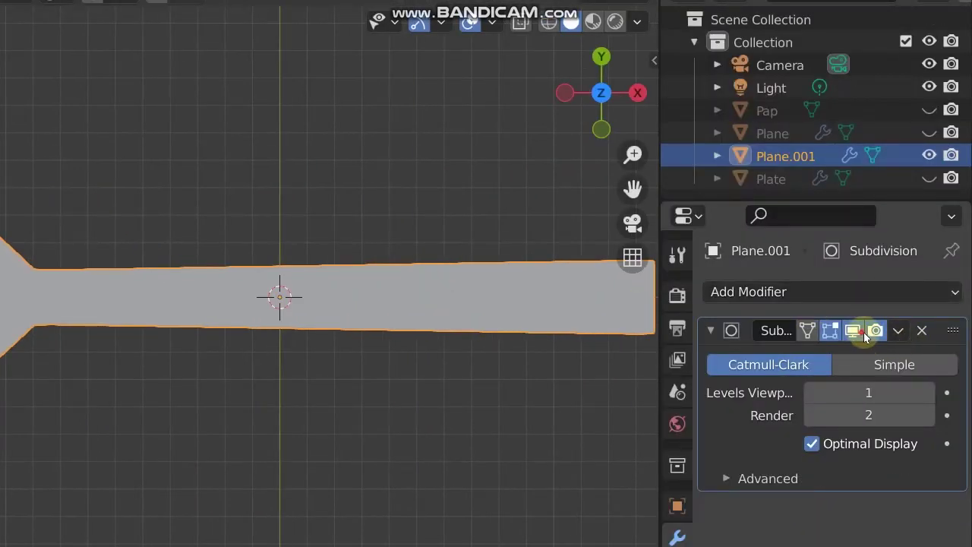
{"action": "left_click", "coordinate": [852, 330]}
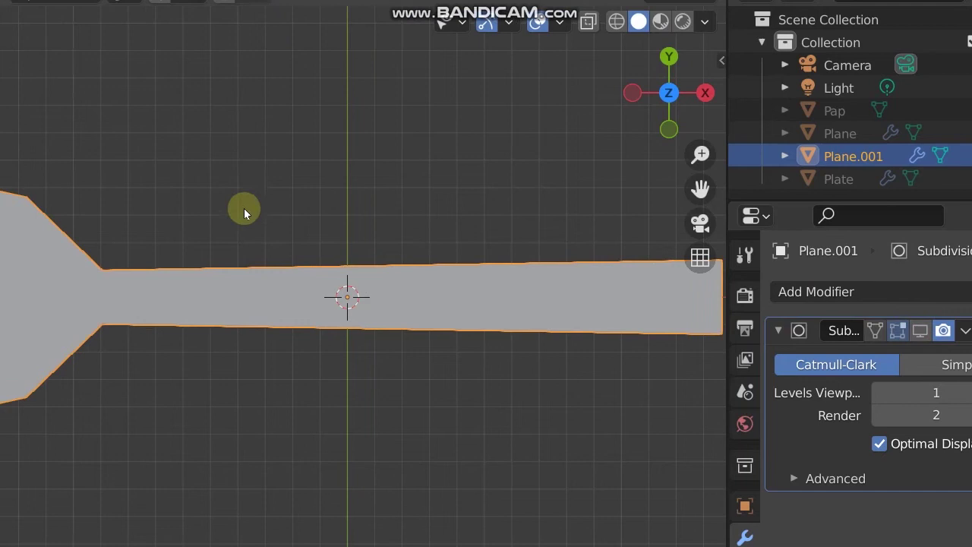
{"action": "left_click", "coordinate": [921, 330]}
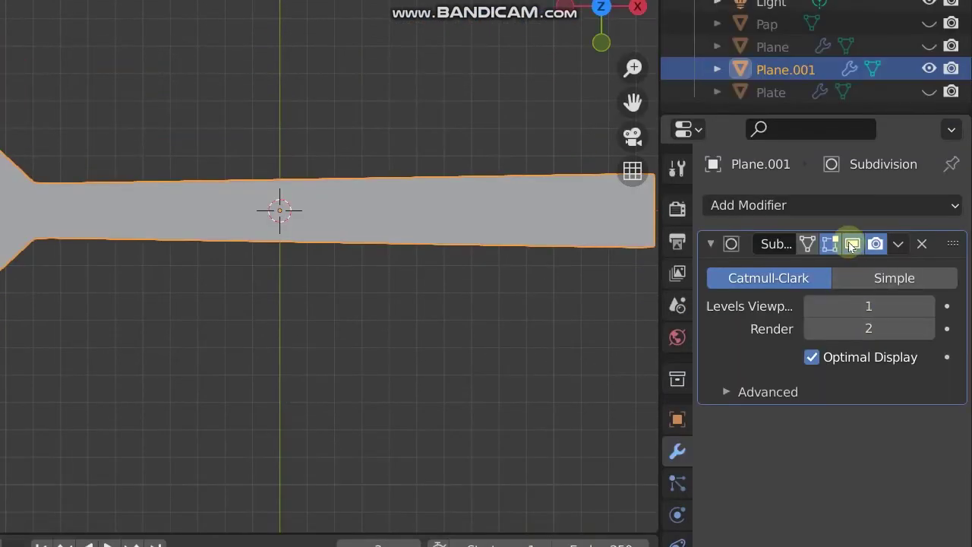
{"action": "left_click", "coordinate": [852, 207]}
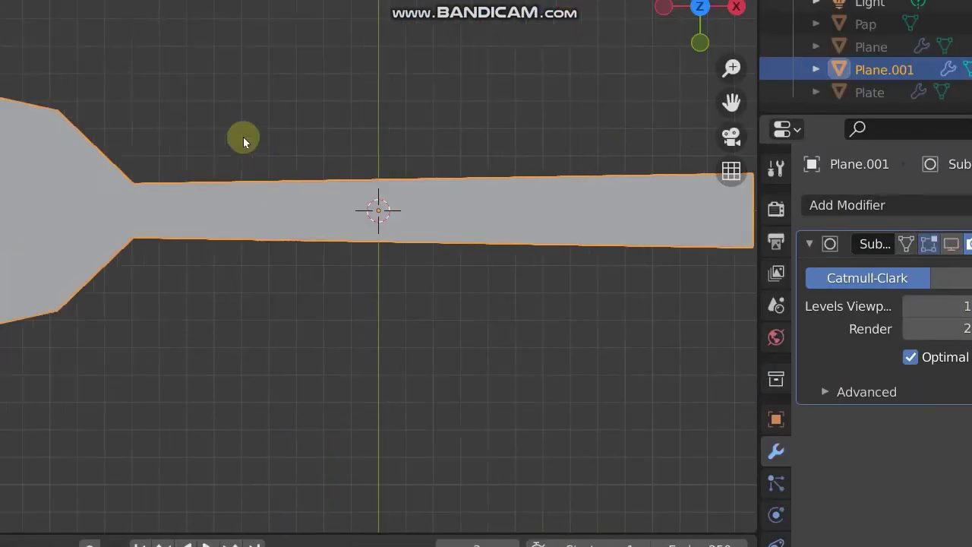
{"action": "left_click", "coordinate": [852, 243]}
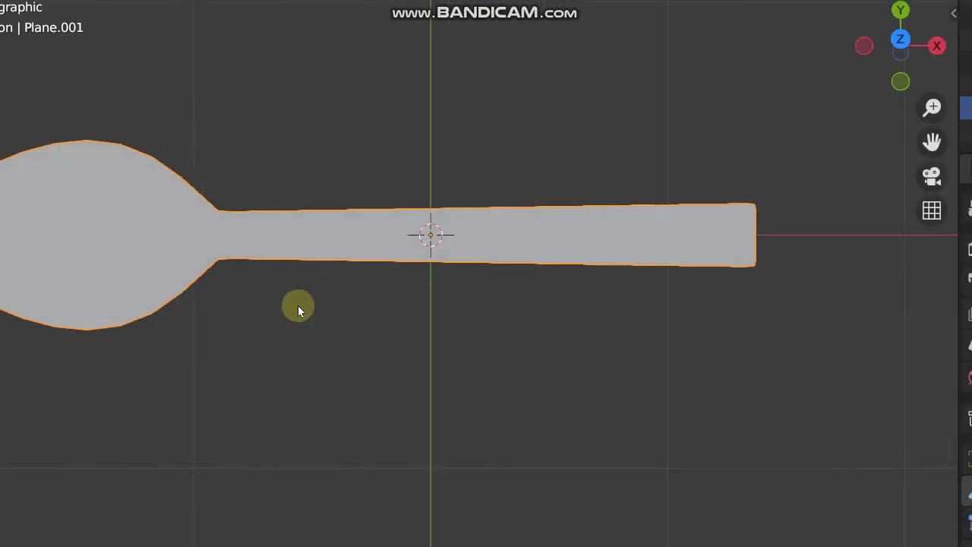
Step: Look at the spoon edge-on from the front and return to the top view
{"action": "key", "text": "KP_1"}
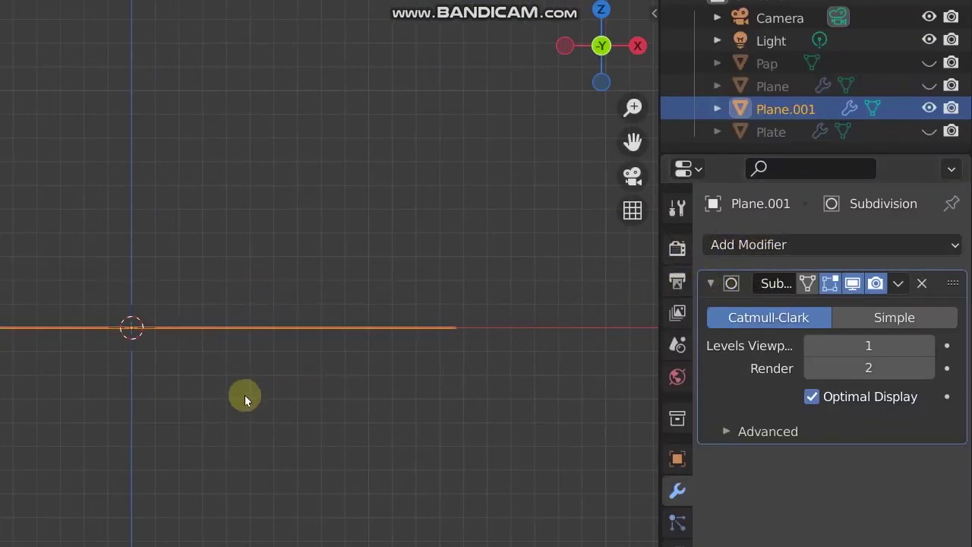
{"action": "key", "text": "Tab"}
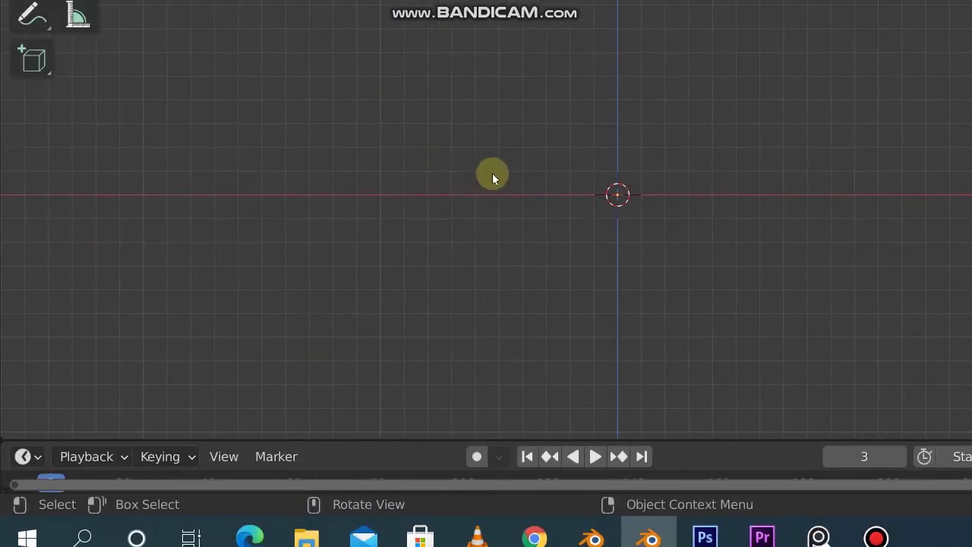
{"action": "key", "text": "KP_7"}
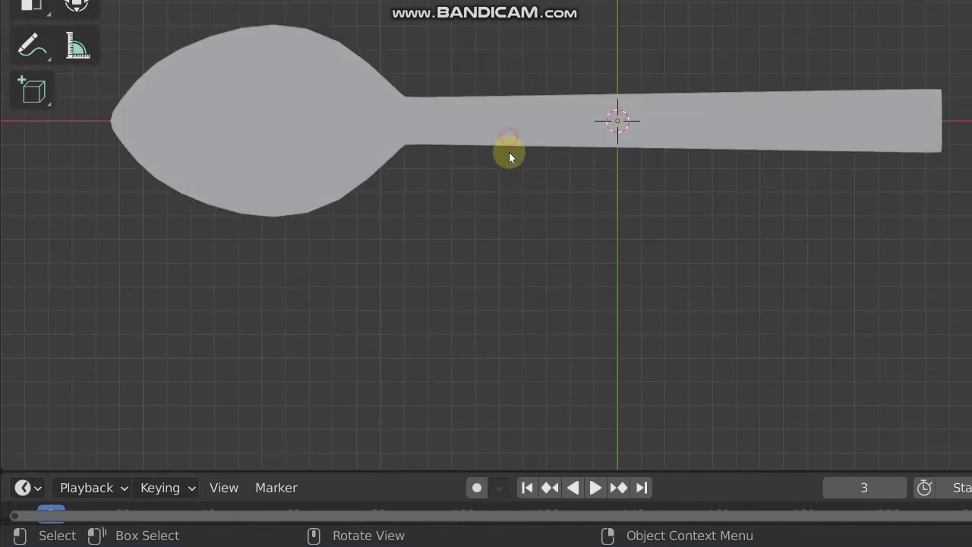
Step: Select the spoon and examine its flat bowl from the front and from several angles
{"action": "left_click", "coordinate": [509, 149]}
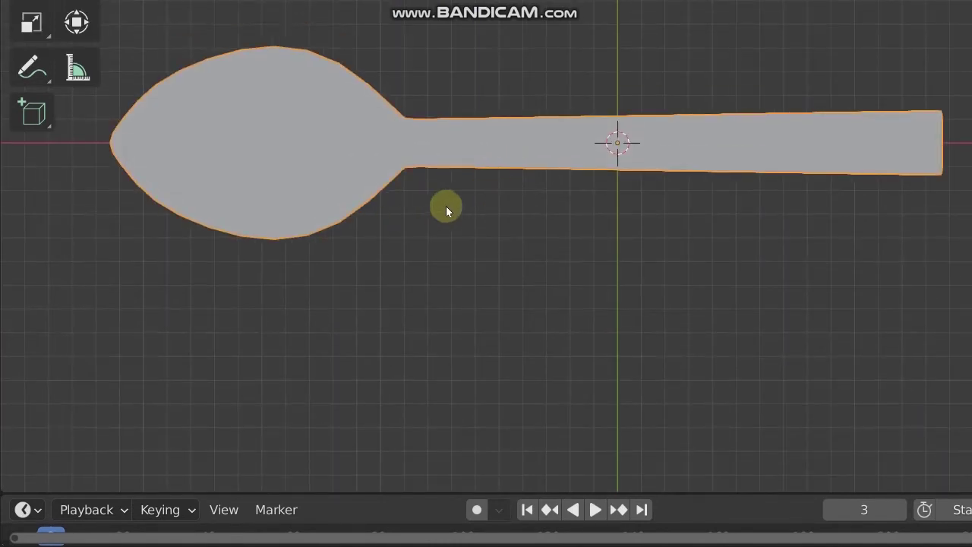
{"action": "key", "text": "KP_1"}
{"action": "middle_click_drag", "start_coordinate": [322, 271], "coordinate": [412, 259], "text": "shift"}
{"action": "middle_click_drag", "start_coordinate": [590, 187], "coordinate": [514, 73]}
{"action": "middle_click_drag", "start_coordinate": [536, 352], "coordinate": [360, 302]}
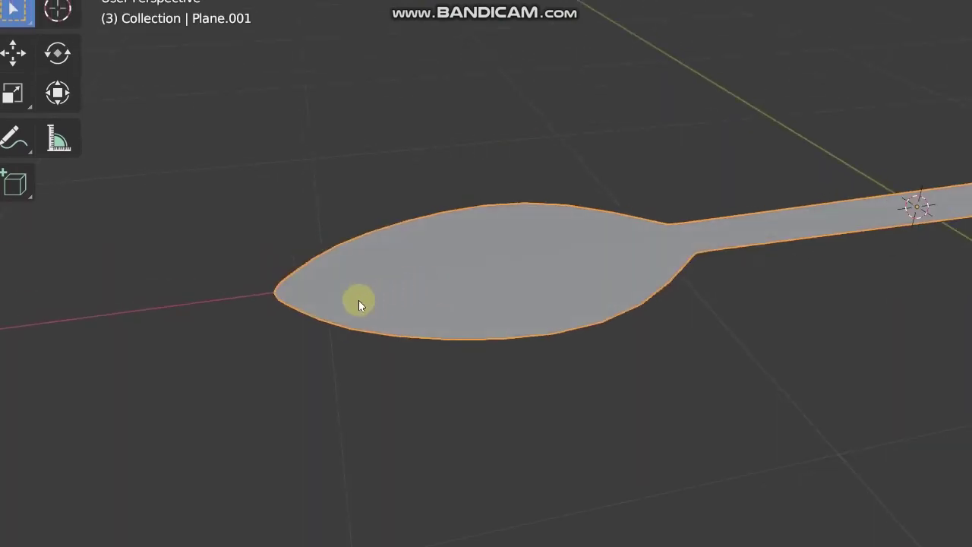
{"action": "middle_click_drag", "start_coordinate": [380, 242], "coordinate": [518, 280]}
{"action": "middle_click_drag", "start_coordinate": [572, 372], "coordinate": [471, 373]}
{"action": "middle_click_drag", "start_coordinate": [551, 326], "coordinate": [563, 331]}
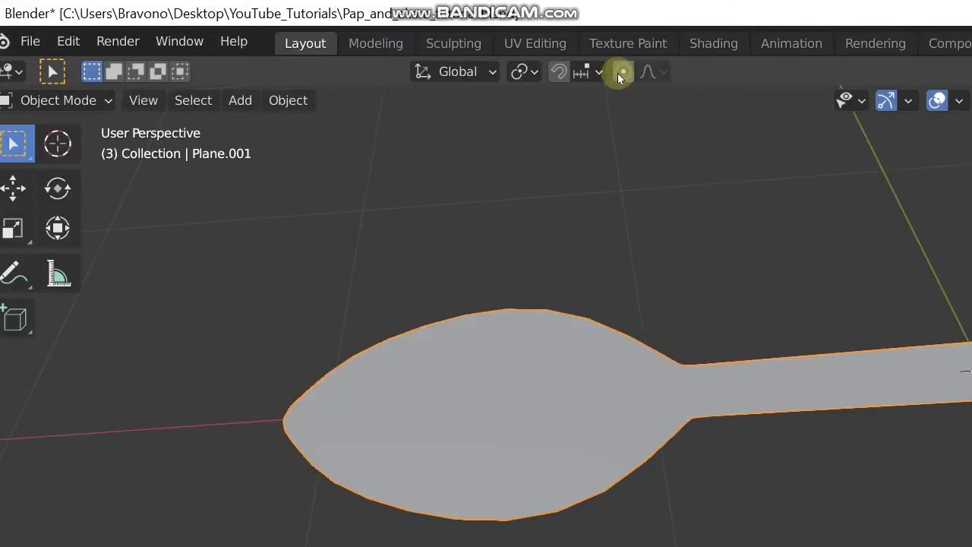
Step: In Edit Mode, select the two middle vertices on the bowl's lengthwise centre line and enable proportional editing
{"action": "key", "text": "Tab"}
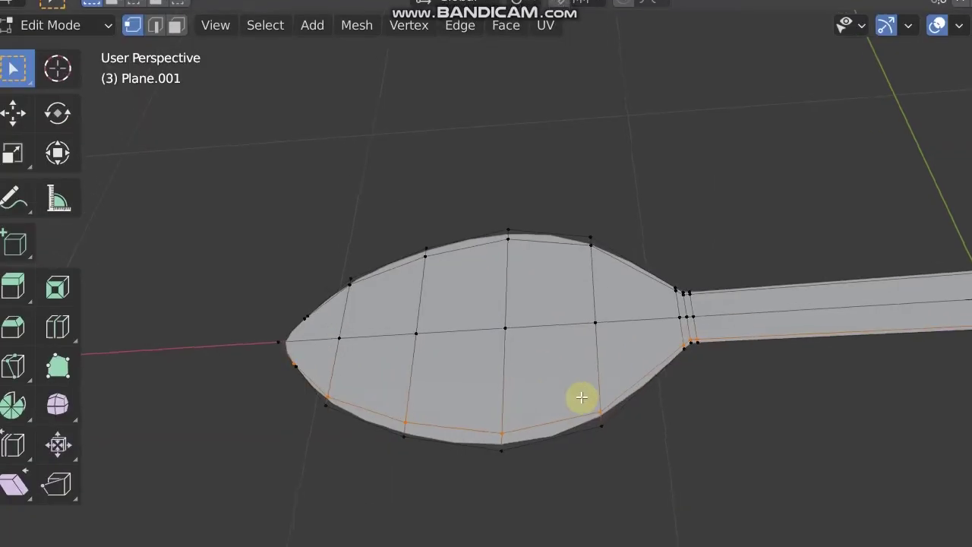
{"action": "middle_click_drag", "start_coordinate": [582, 471], "coordinate": [503, 308]}
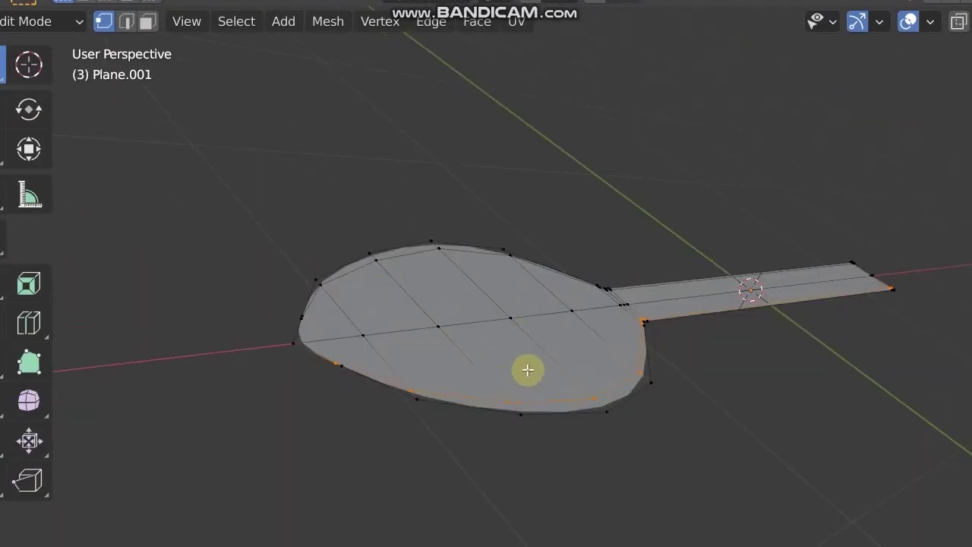
{"action": "scroll", "coordinate": [472, 357], "scroll_direction": "up", "scroll_amount": 3}
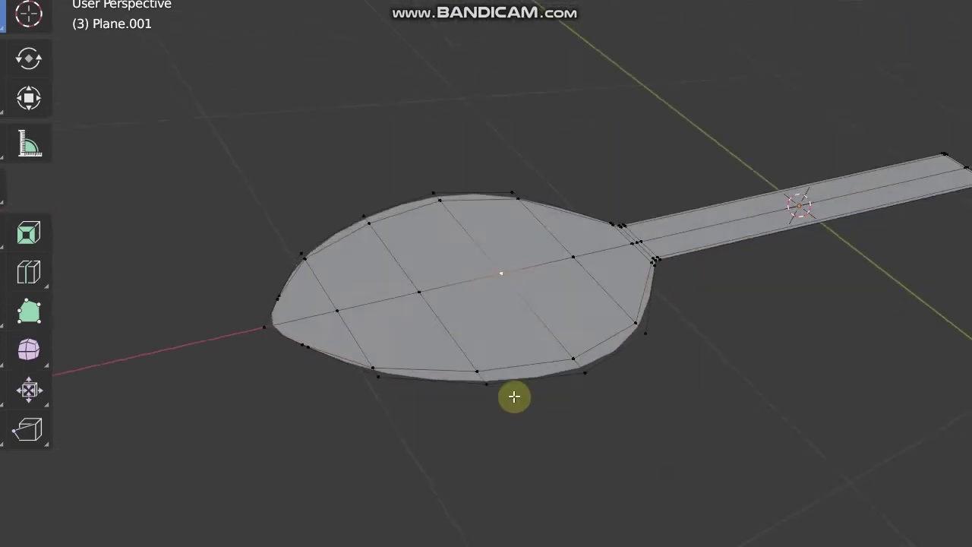
{"action": "left_click", "coordinate": [423, 297], "text": "shift"}
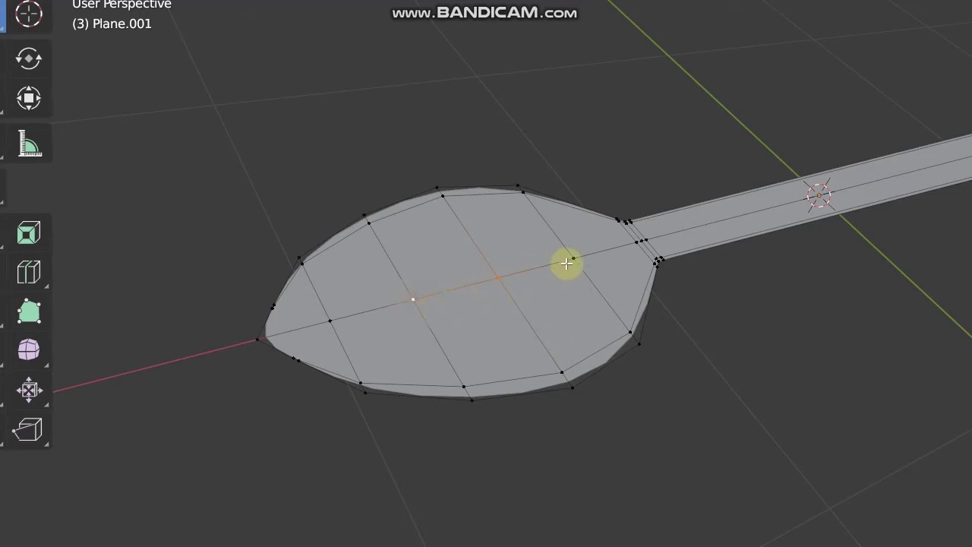
{"action": "middle_click_drag", "start_coordinate": [592, 327], "coordinate": [526, 283]}
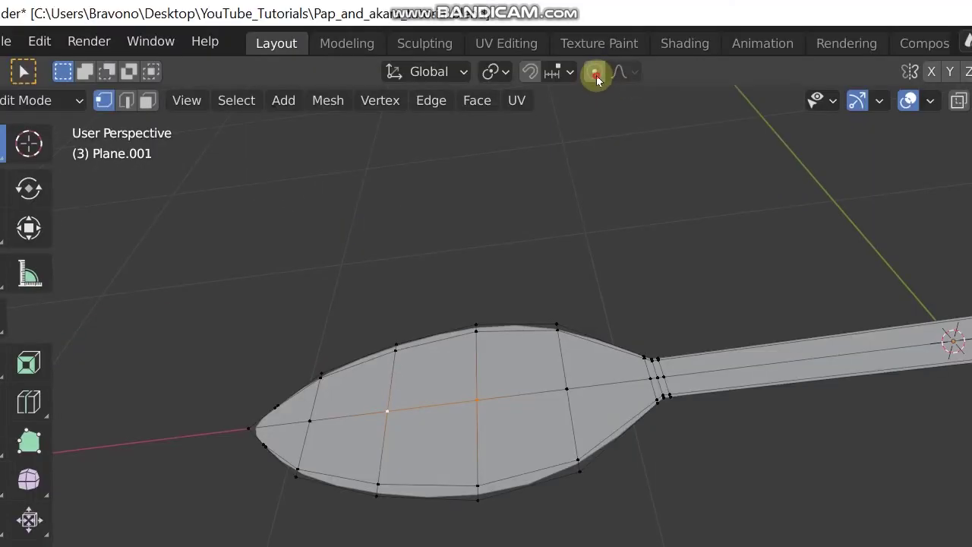
{"action": "left_click", "coordinate": [596, 73]}
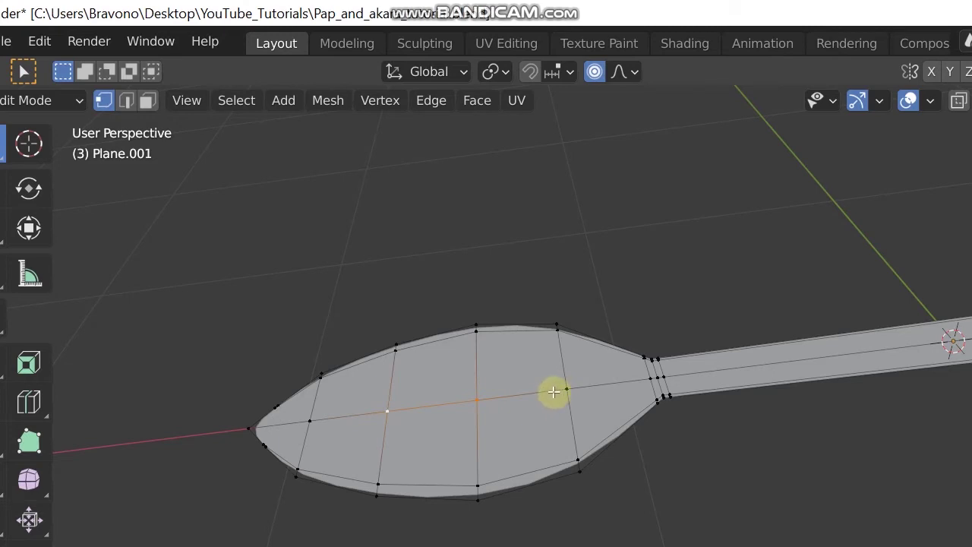
Step: Try moving the two selected bowl vertices freely, and switch to the Move tool
{"action": "key", "text": "g"}
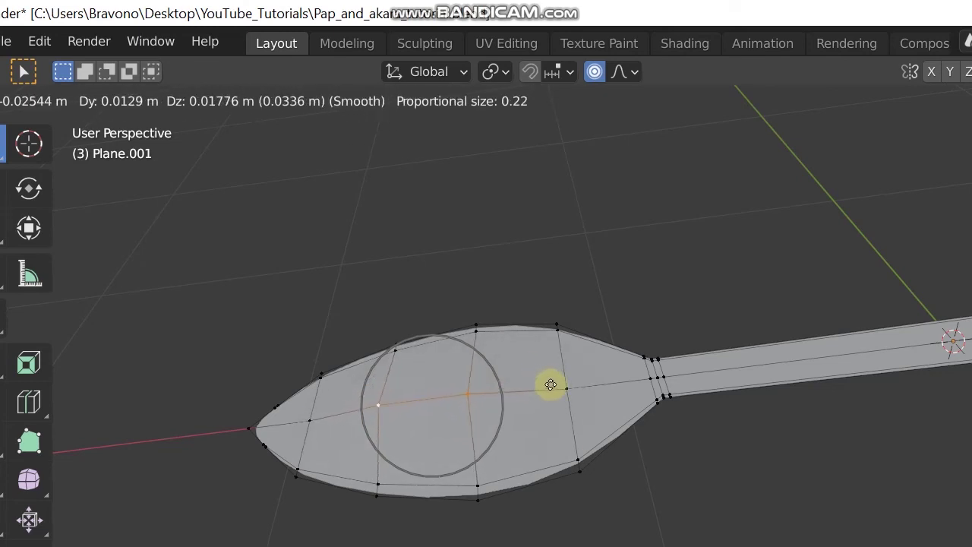
{"action": "left_click", "coordinate": [560, 385]}
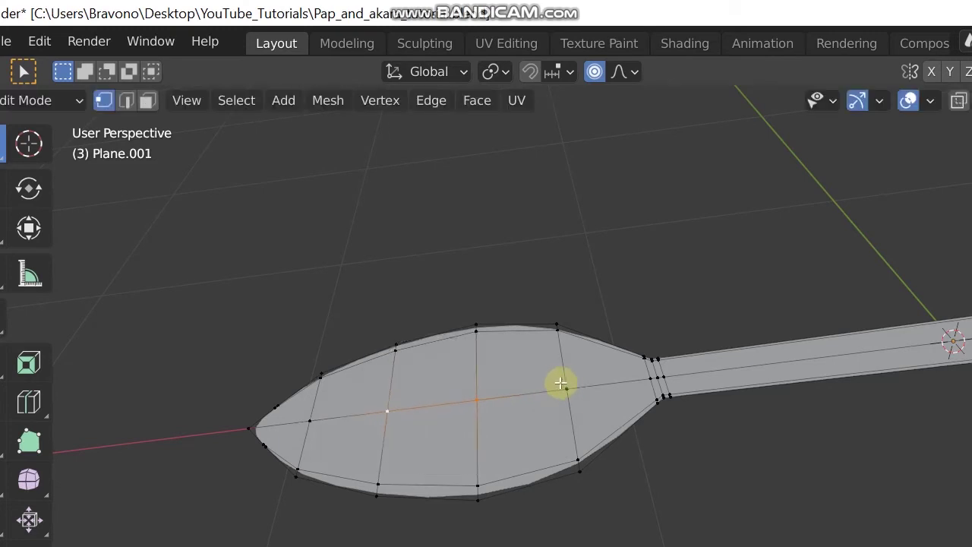
{"action": "middle_click_drag", "start_coordinate": [542, 411], "coordinate": [501, 373]}
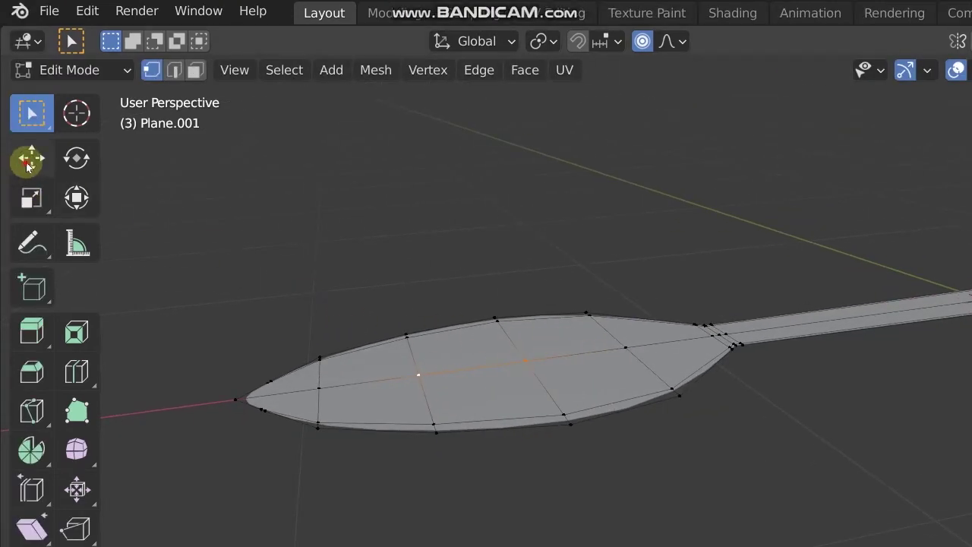
{"action": "left_click", "coordinate": [14, 162]}
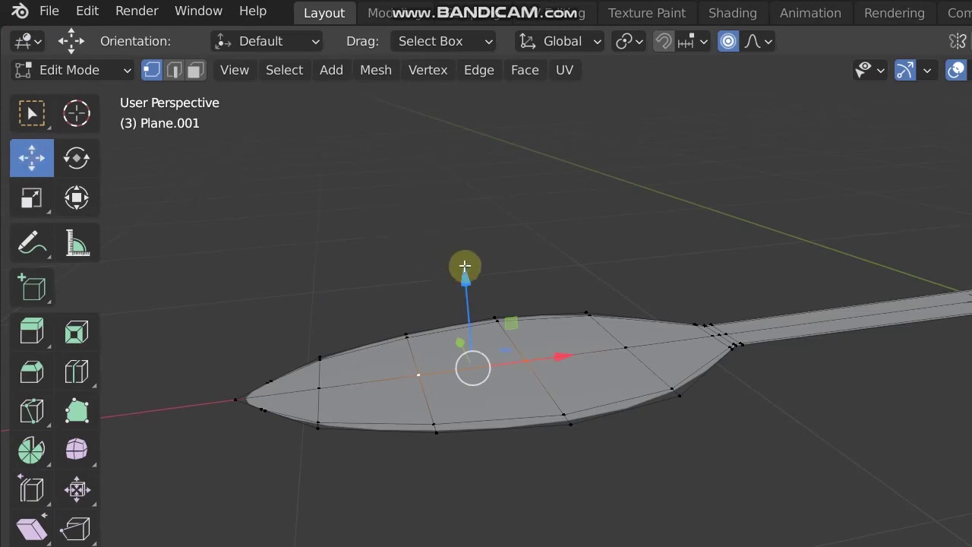
{"action": "middle_click_drag", "start_coordinate": [477, 391], "coordinate": [480, 358]}
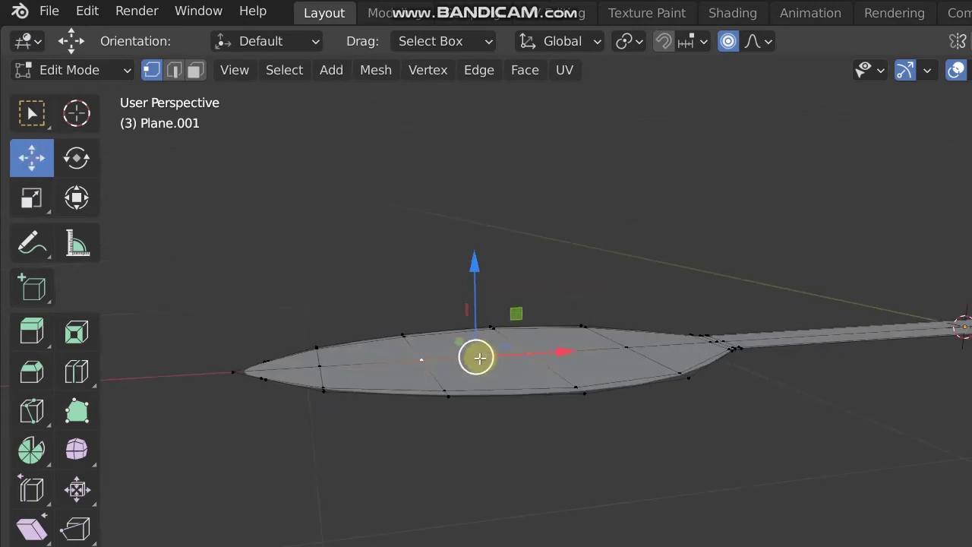
{"action": "left_click_drag", "start_coordinate": [482, 265], "coordinate": [475, 305]}
{"action": "middle_click_drag", "start_coordinate": [497, 390], "coordinate": [514, 489]}
{"action": "middle_click_drag", "start_coordinate": [623, 348], "coordinate": [749, 272], "text": "shift"}
{"action": "middle_click_drag", "start_coordinate": [445, 274], "coordinate": [719, 304]}
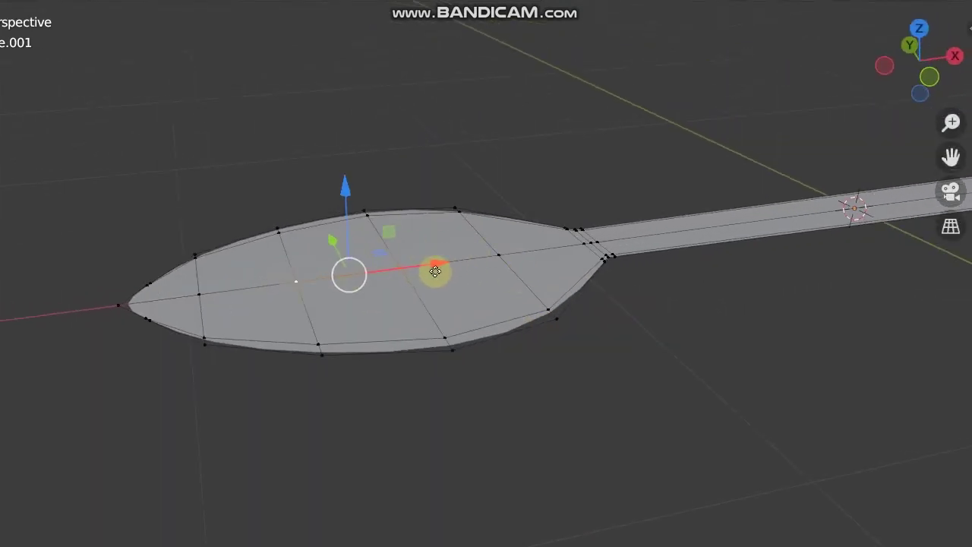
{"action": "left_click_drag", "start_coordinate": [435, 271], "coordinate": [437, 270]}
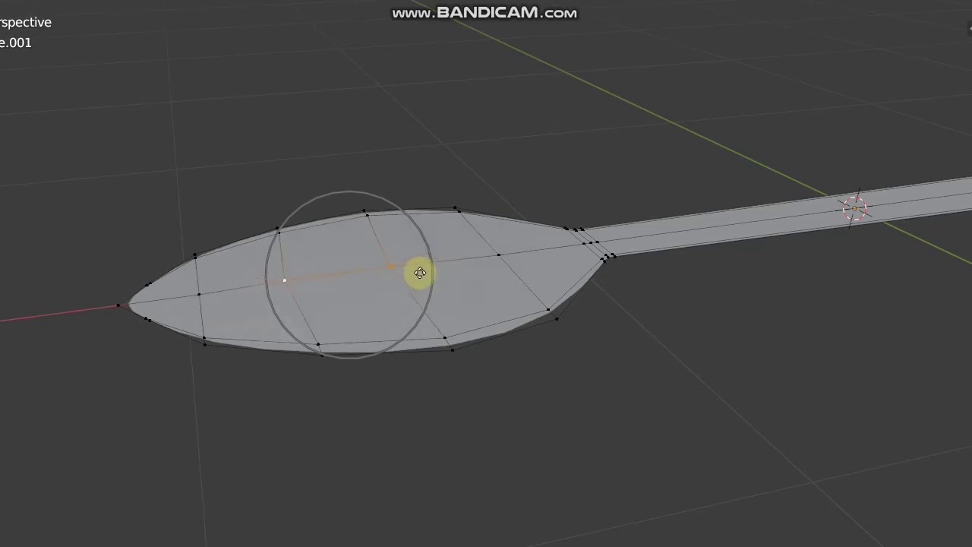
{"action": "left_click", "coordinate": [419, 272]}
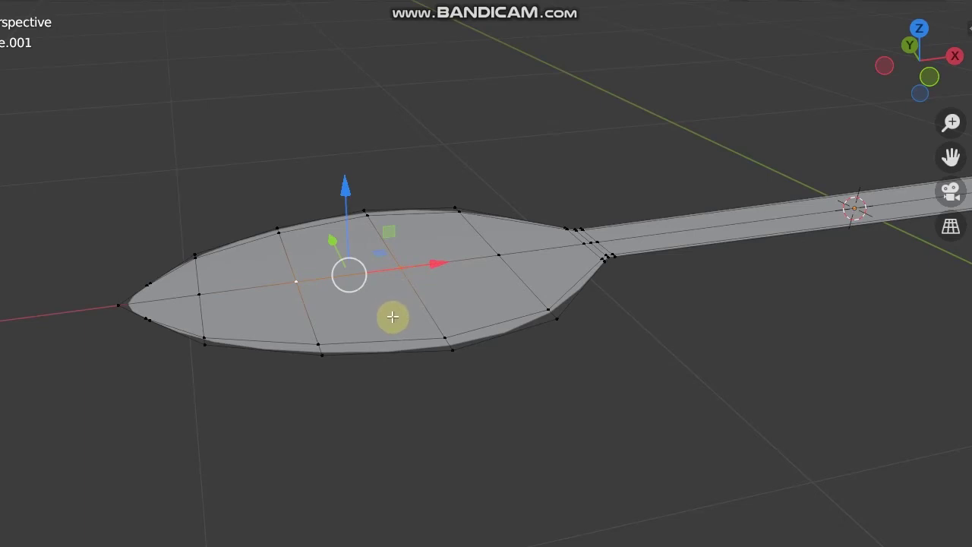
Step: Enlarge the proportional editing radius around the two bowl vertices to cover most of the bowl, leaving the vertices in place
{"action": "key", "text": "g"}
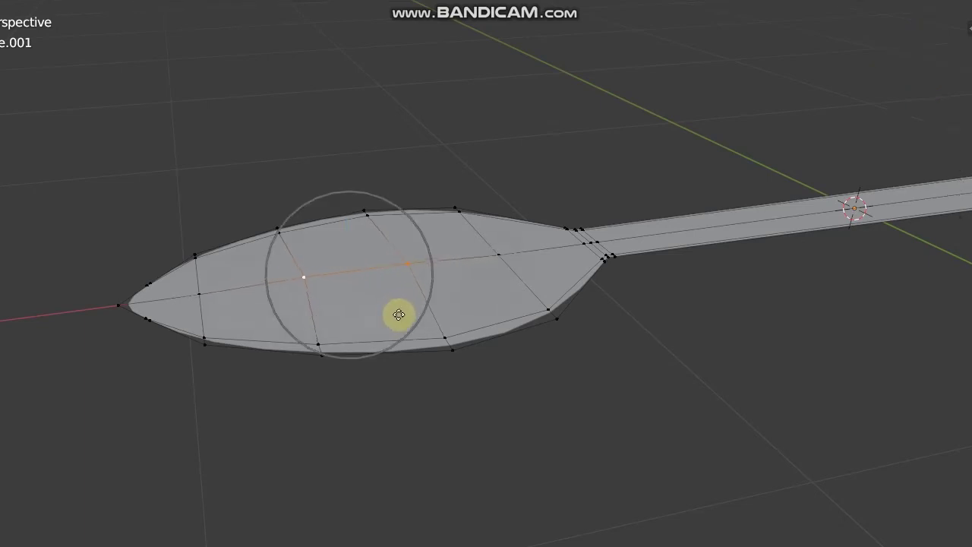
{"action": "scroll", "coordinate": [392, 321], "scroll_direction": "down", "scroll_amount": 15}
{"action": "scroll", "coordinate": [395, 322], "scroll_direction": "up", "scroll_amount": 20}
{"action": "scroll", "coordinate": [396, 322], "scroll_direction": "down", "scroll_amount": 1}
{"action": "scroll", "coordinate": [397, 320], "scroll_direction": "down", "scroll_amount": 6}
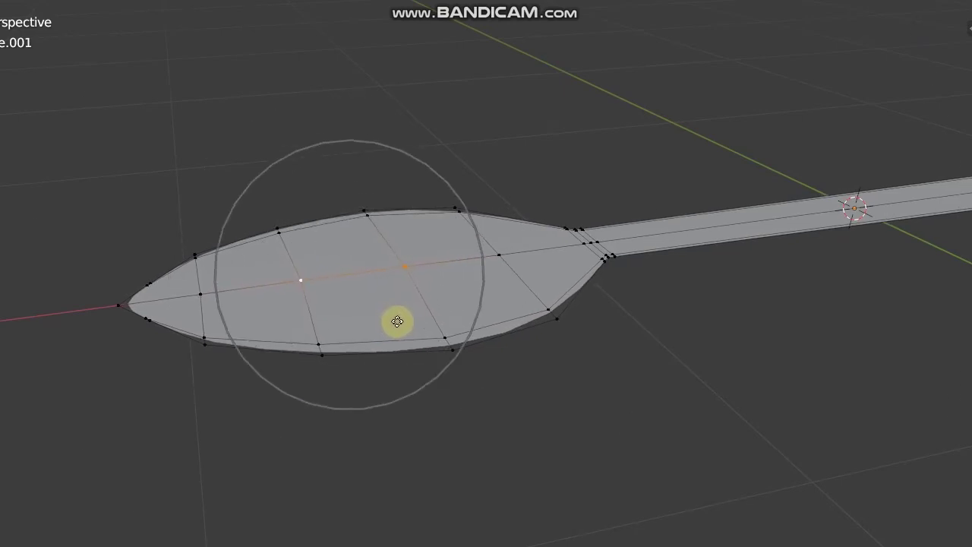
{"action": "scroll", "coordinate": [395, 321], "scroll_direction": "down", "scroll_amount": 1}
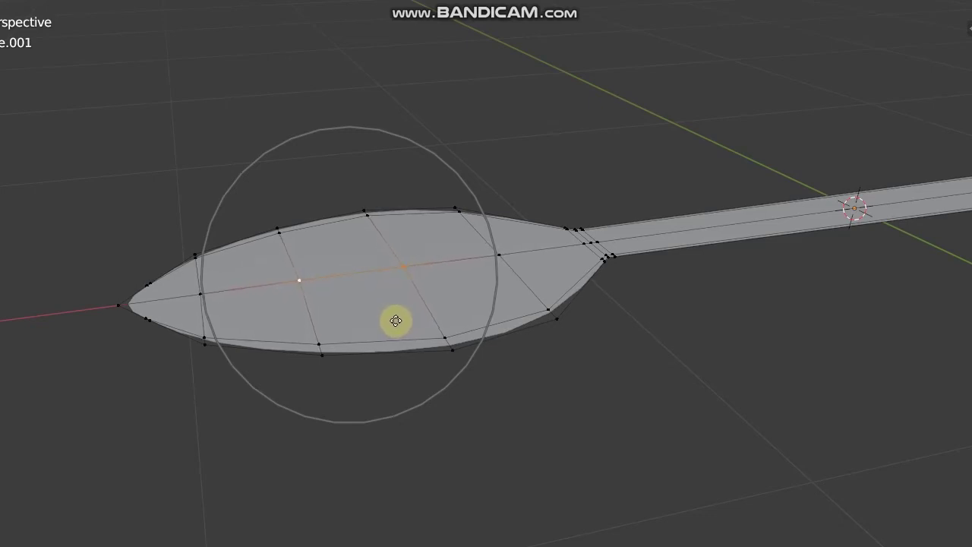
{"action": "scroll", "coordinate": [390, 323], "scroll_direction": "up", "scroll_amount": 8}
{"action": "scroll", "coordinate": [392, 322], "scroll_direction": "down", "scroll_amount": 14}
{"action": "scroll", "coordinate": [393, 322], "scroll_direction": "up", "scroll_amount": 2}
{"action": "scroll", "coordinate": [393, 321], "scroll_direction": "up", "scroll_amount": 6}
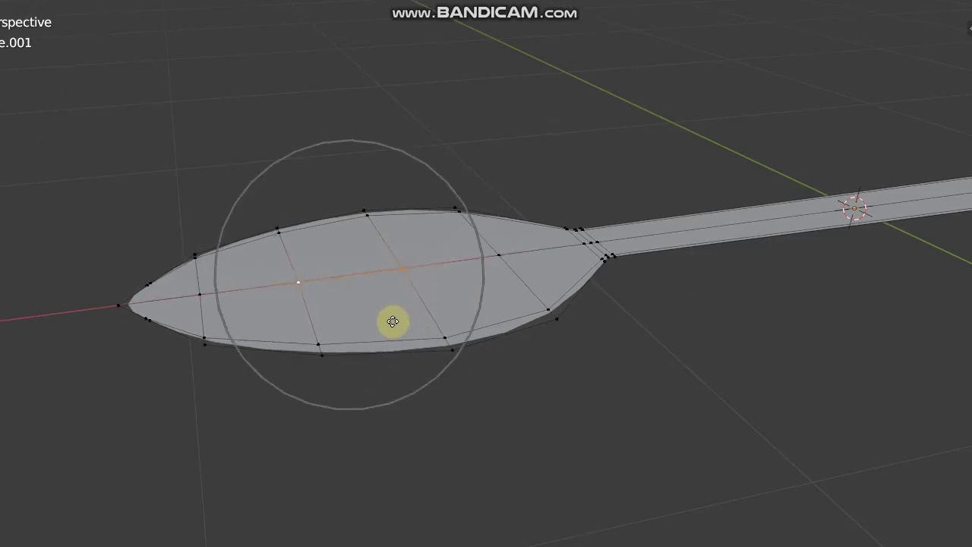
{"action": "left_click", "coordinate": [392, 321]}
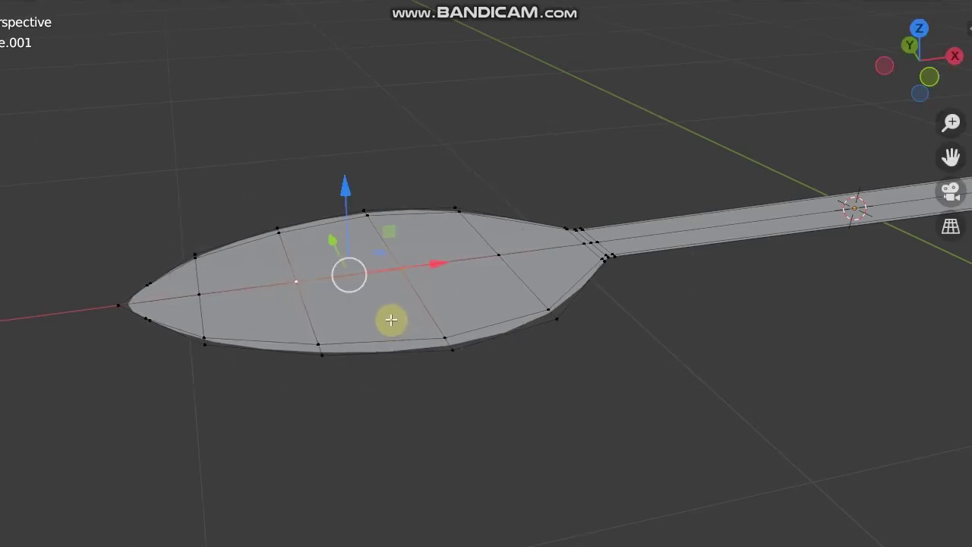
Step: Move the two centre vertices of the bowl -0.087502 m along Z with smooth proportional editing, size 0.467
{"action": "middle_click_drag", "start_coordinate": [401, 346], "coordinate": [493, 280]}
{"action": "key", "text": "g"}
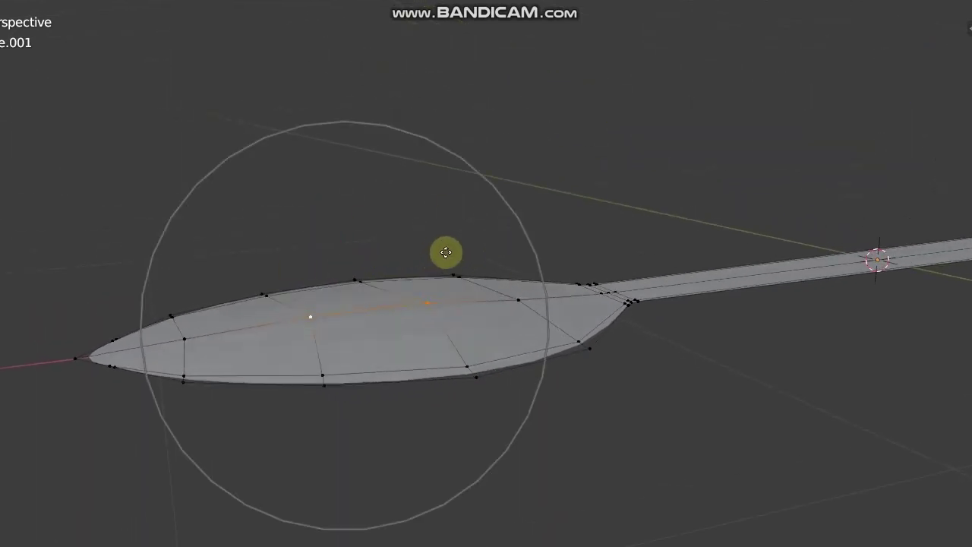
{"action": "right_click", "coordinate": [376, 271]}
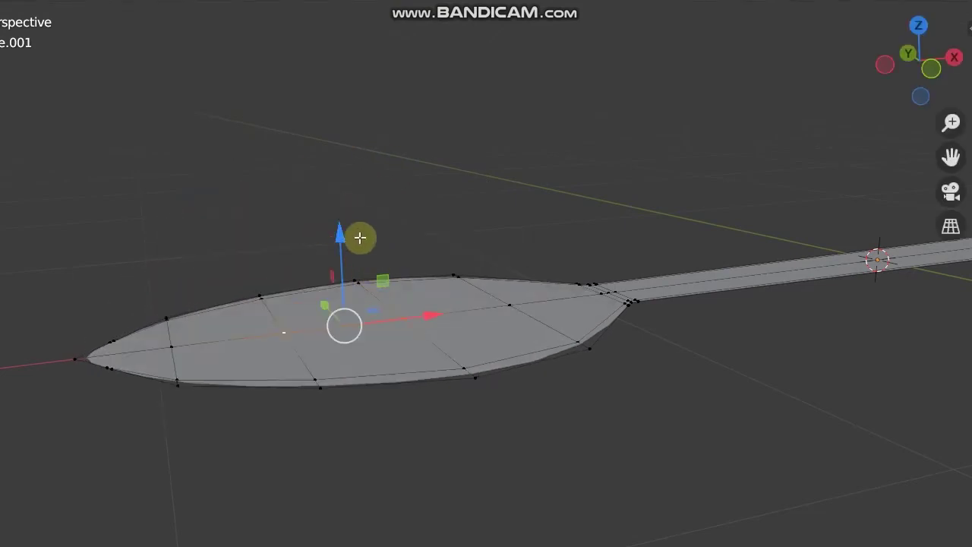
{"action": "key", "text": "g"}
{"action": "key", "text": "z"}
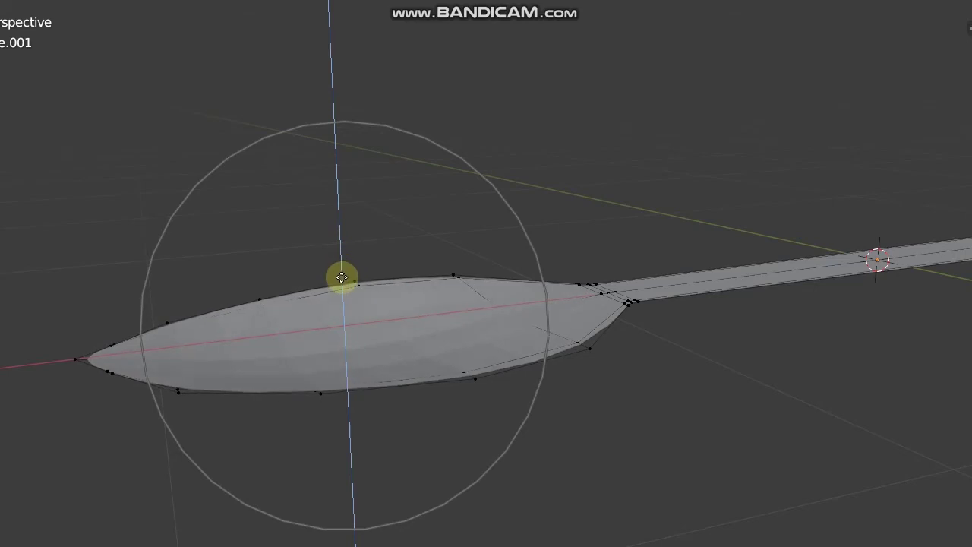
{"action": "left_click", "coordinate": [344, 283]}
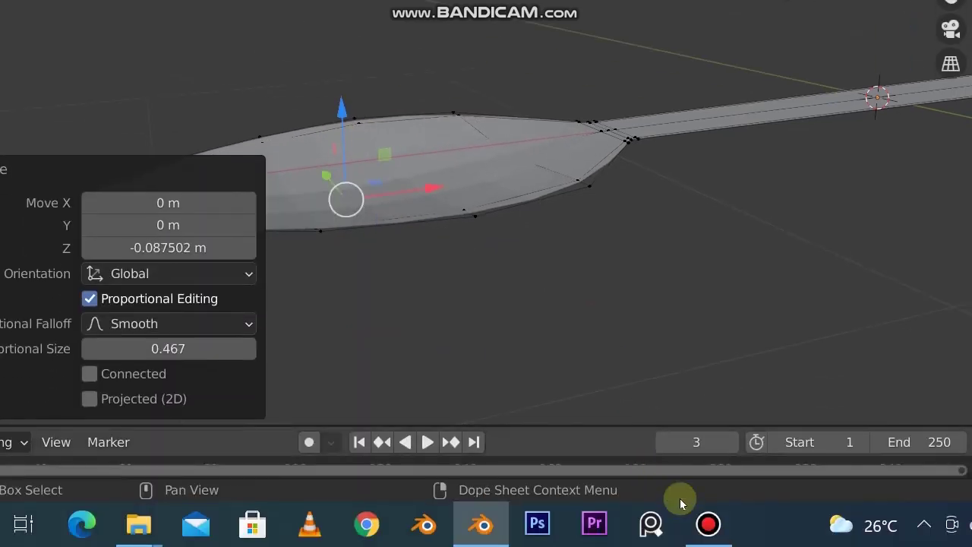
{"action": "left_click", "coordinate": [704, 525]}
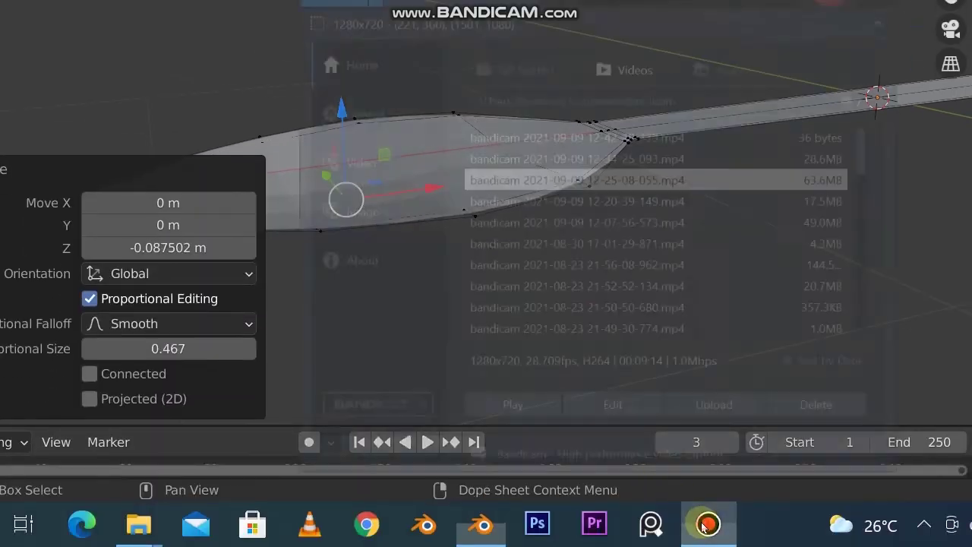
{"action": "left_click", "coordinate": [705, 525]}
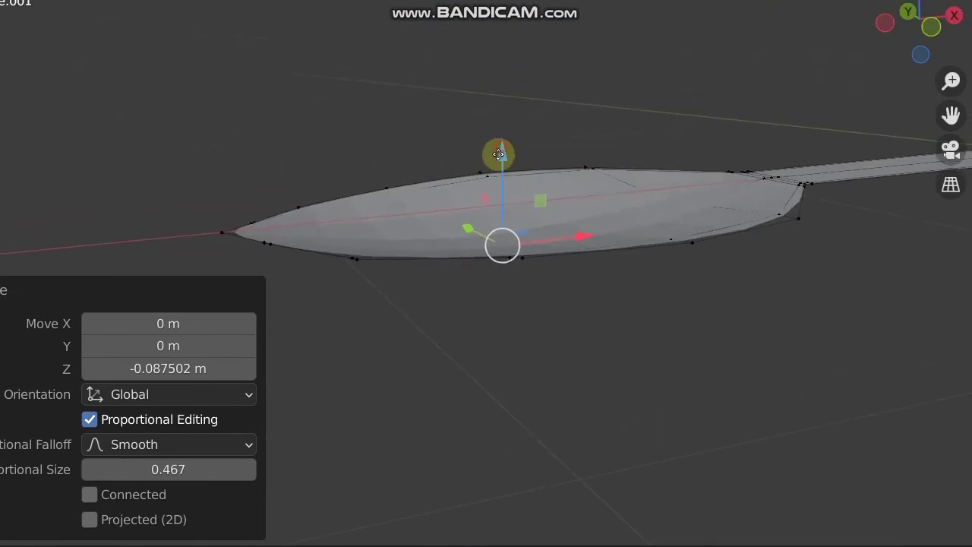
Step: Deepen the bowl by moving the same vertices a further -0.069883 m along Z and check it from the front
{"action": "left_click_drag", "start_coordinate": [499, 154], "coordinate": [514, 180]}
{"action": "key", "text": "KP_1"}
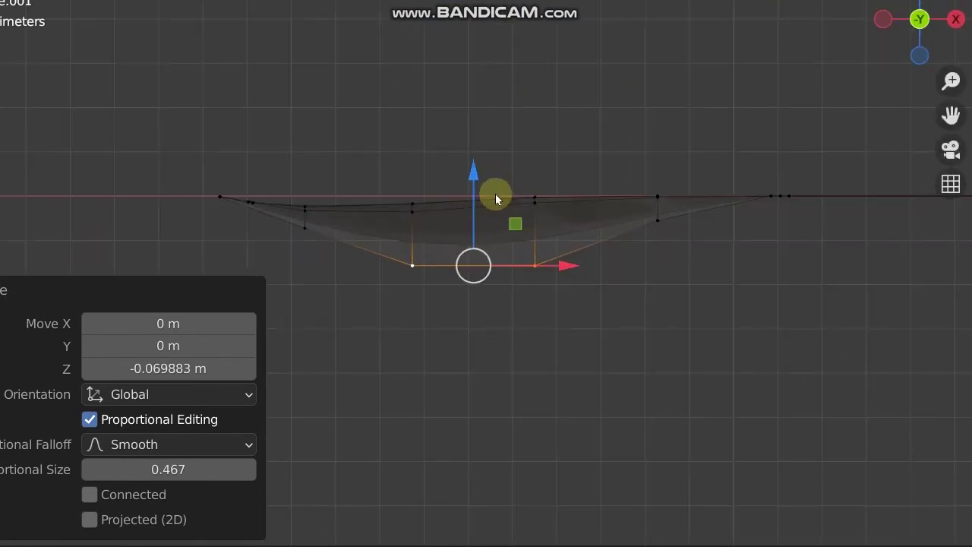
{"action": "scroll", "coordinate": [461, 260], "scroll_direction": "up", "scroll_amount": 2}
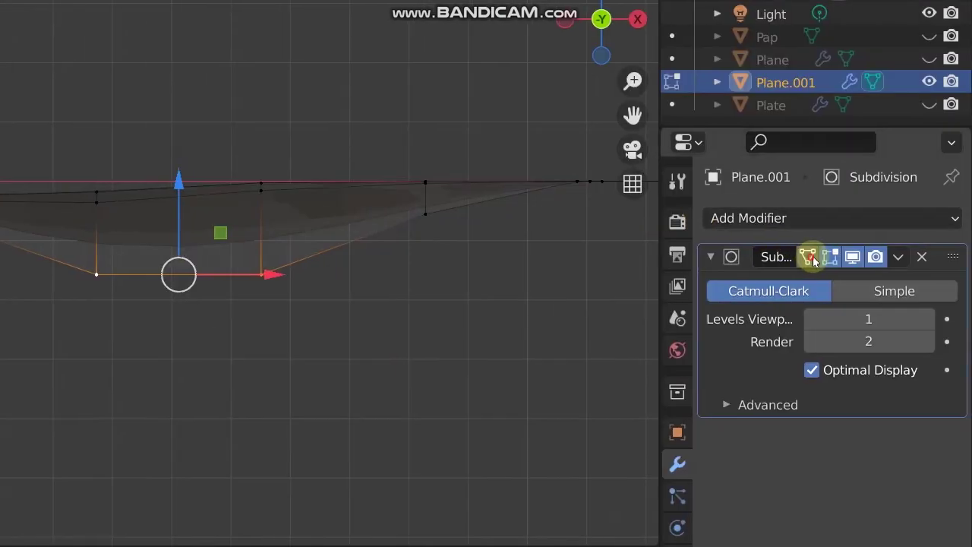
Step: Display the Subdivision modifier's result on the edit cage and inspect the hollowed bowl from several angles
{"action": "left_click", "coordinate": [810, 256]}
{"action": "scroll", "coordinate": [434, 263], "scroll_direction": "down", "scroll_amount": 2}
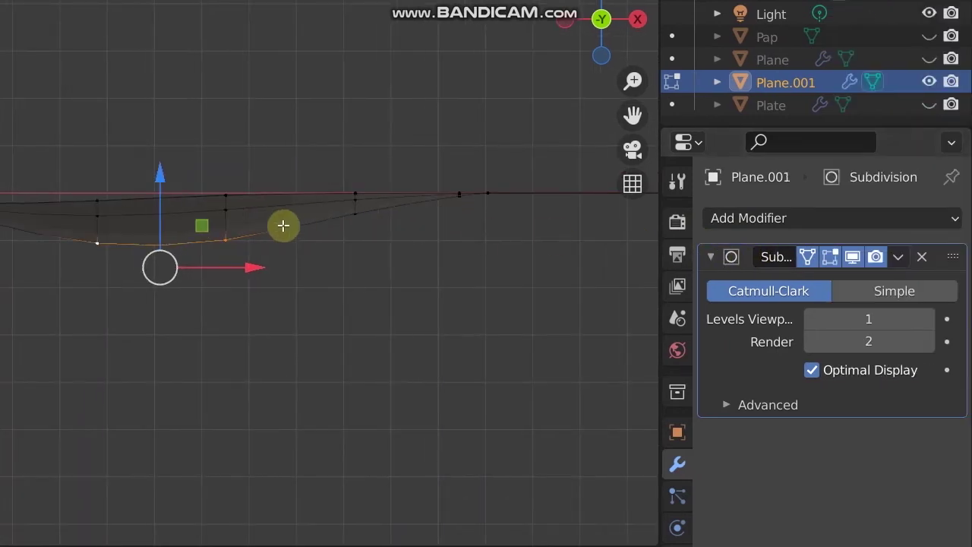
{"action": "middle_click_drag", "start_coordinate": [243, 260], "coordinate": [137, 424]}
{"action": "middle_click_drag", "start_coordinate": [390, 284], "coordinate": [428, 223]}
{"action": "middle_click_drag", "start_coordinate": [530, 200], "coordinate": [336, 234]}
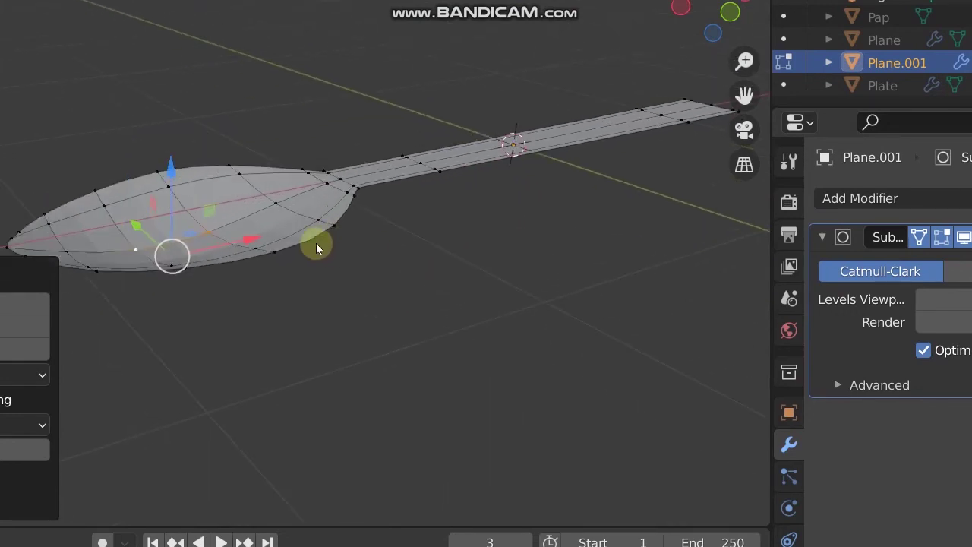
Step: Return the spoon to Object Mode and apply Shade Smooth
{"action": "key", "text": "Tab"}
{"action": "middle_click_drag", "start_coordinate": [352, 291], "coordinate": [305, 365]}
{"action": "right_click", "coordinate": [210, 229]}
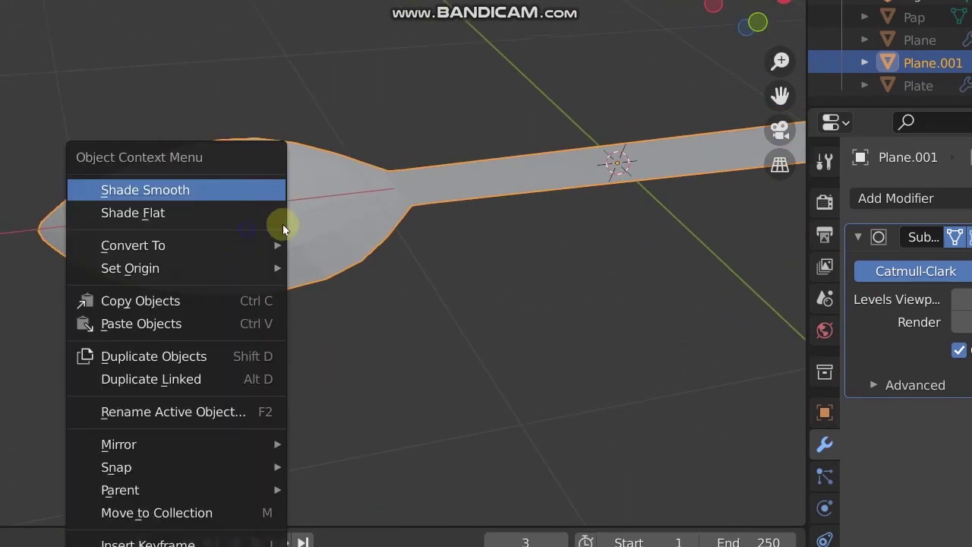
{"action": "left_click", "coordinate": [243, 189]}
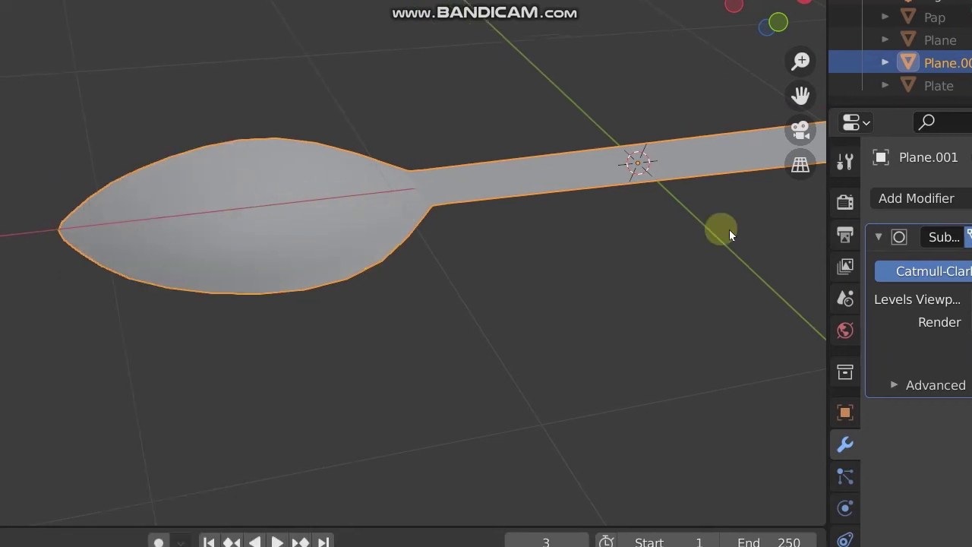
Step: Add a Solidify modifier to the spoon and set its thickness to 0.02 m while viewing it from the front
{"action": "left_click", "coordinate": [875, 236]}
{"action": "left_click", "coordinate": [916, 206]}
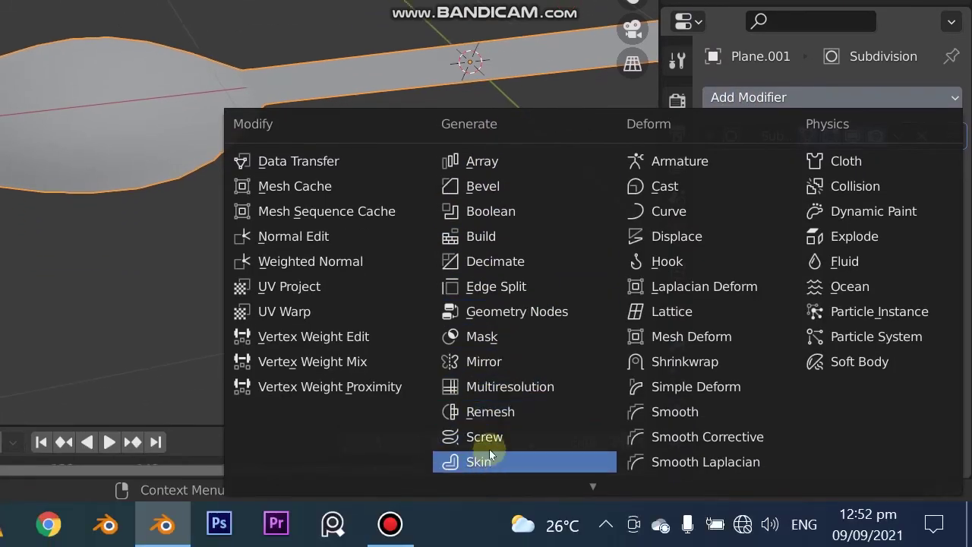
{"action": "scroll", "coordinate": [504, 357], "scroll_direction": "down", "scroll_amount": 5}
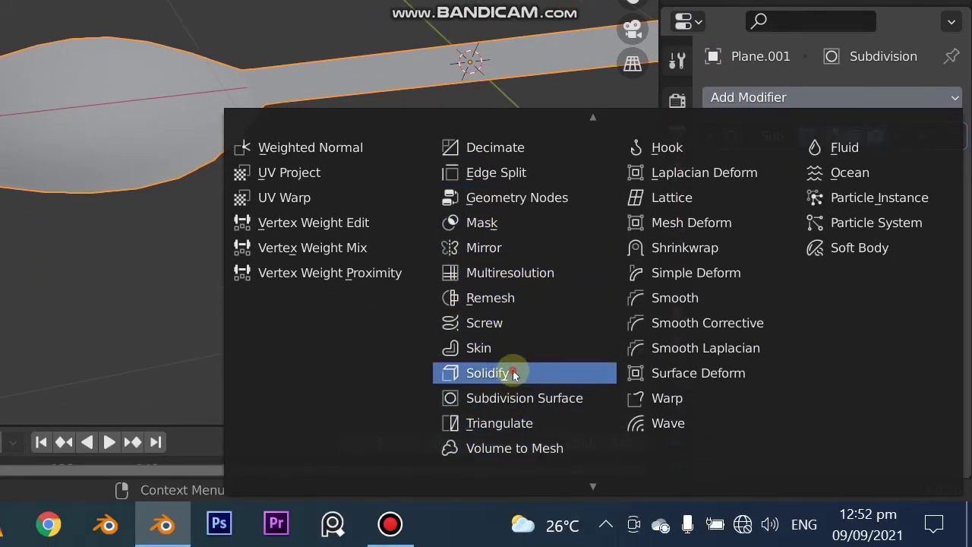
{"action": "left_click", "coordinate": [514, 373]}
{"action": "key", "text": "KP_1"}
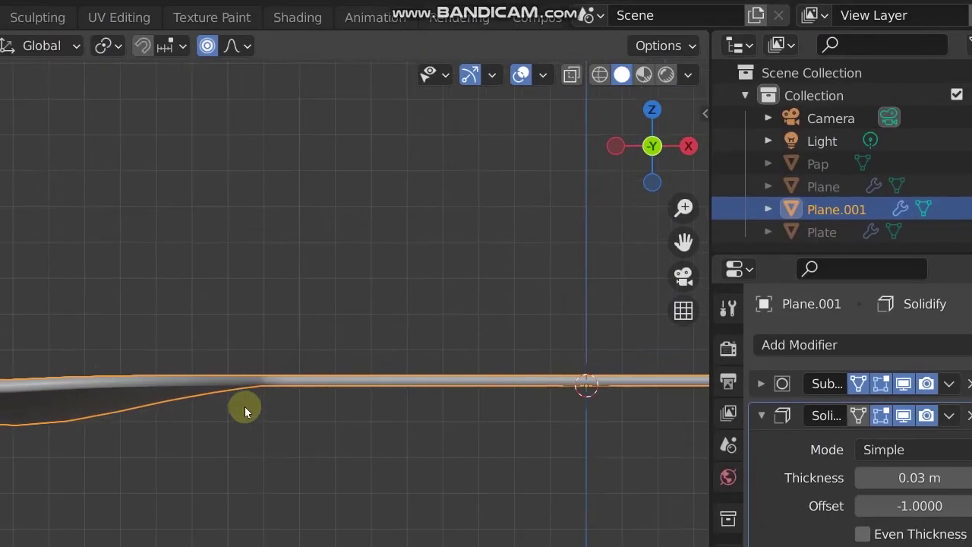
{"action": "key", "text": "KP_1"}
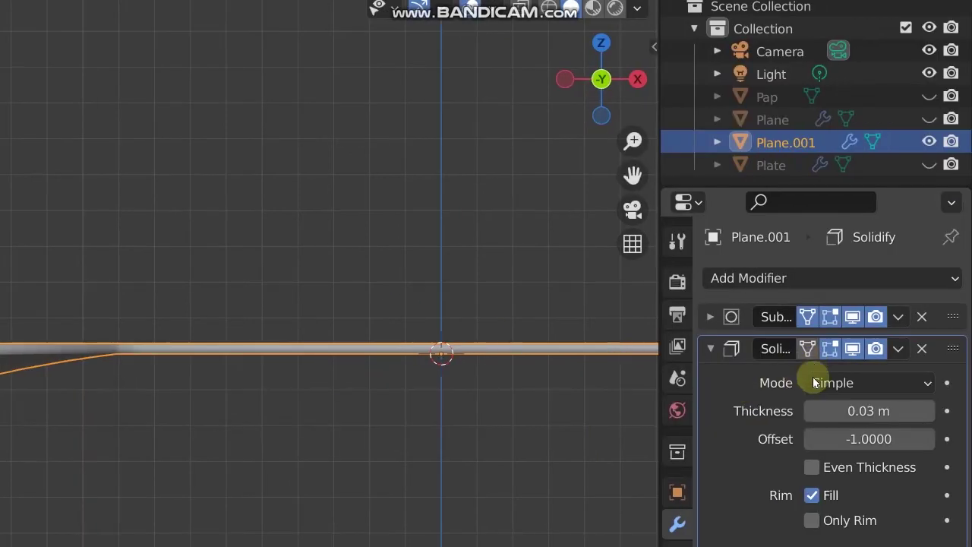
{"action": "left_click", "coordinate": [811, 411]}
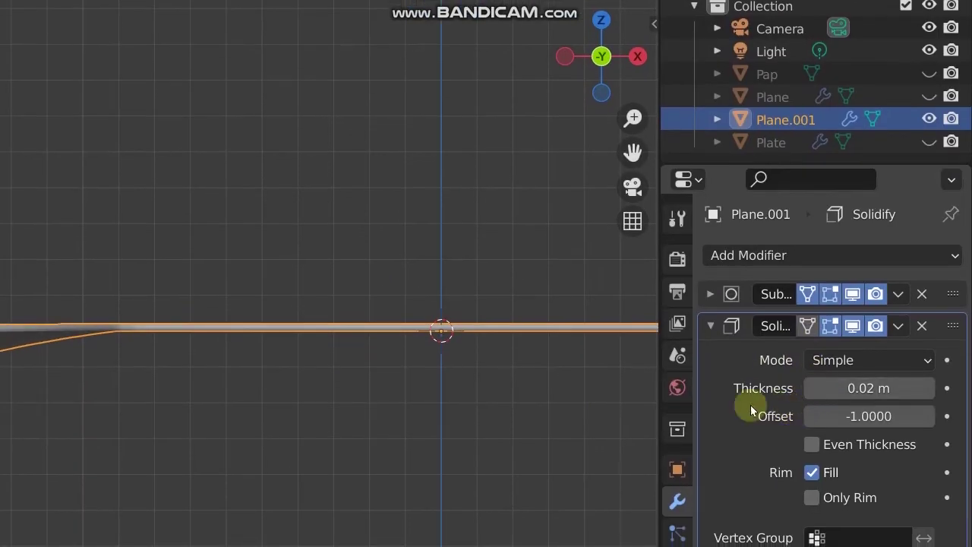
Step: Inspect the thickness of the spoon's bowl and handle from several angles
{"action": "middle_click_drag", "start_coordinate": [373, 395], "coordinate": [384, 378], "text": "ctrl"}
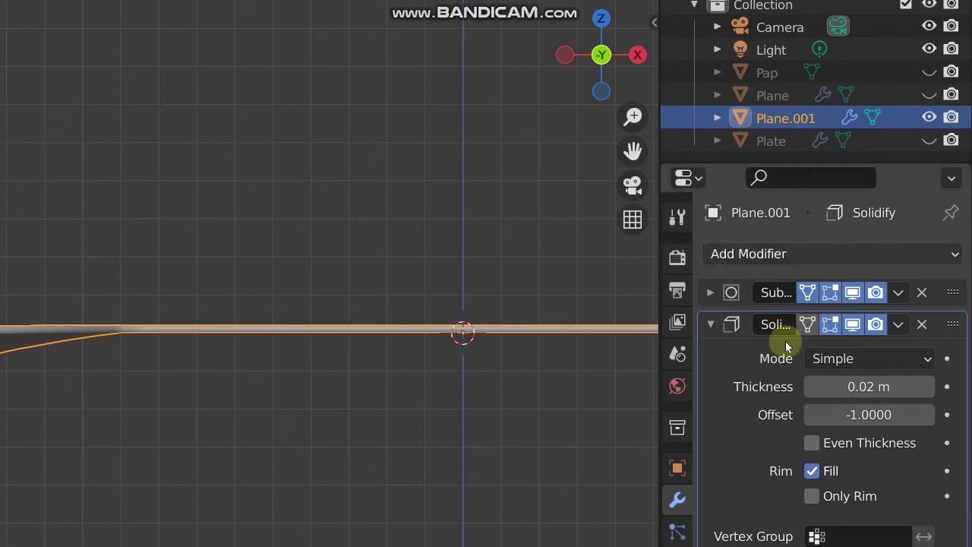
{"action": "scroll", "coordinate": [368, 357], "scroll_direction": "down", "scroll_amount": 2}
{"action": "middle_click_drag", "start_coordinate": [323, 338], "coordinate": [212, 294], "text": "shift"}
{"action": "middle_click_drag", "start_coordinate": [270, 359], "coordinate": [318, 317]}
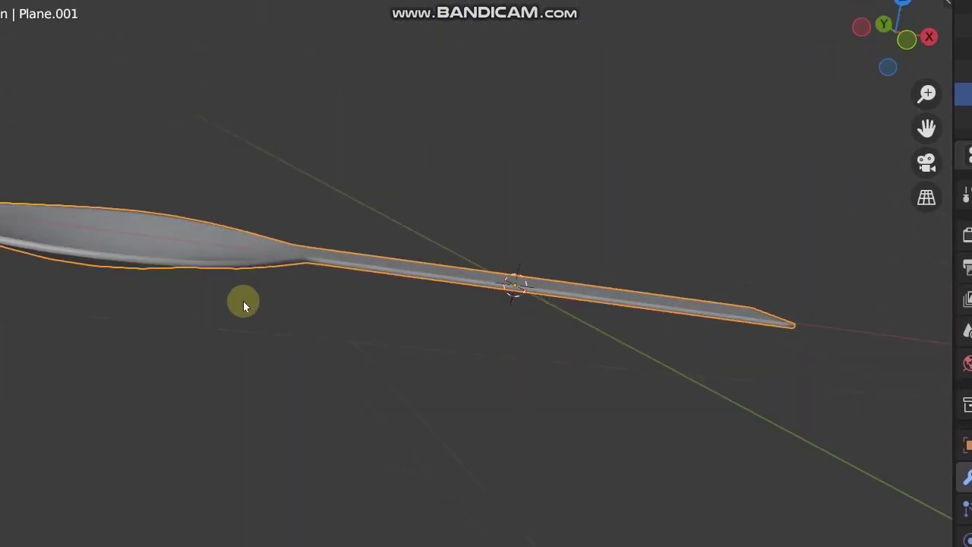
{"action": "middle_click_drag", "start_coordinate": [442, 311], "coordinate": [360, 292], "text": "shift"}
{"action": "middle_click_drag", "start_coordinate": [434, 395], "coordinate": [433, 424]}
{"action": "middle_click_drag", "start_coordinate": [399, 328], "coordinate": [518, 290], "text": "shift"}
{"action": "middle_click_drag", "start_coordinate": [526, 325], "coordinate": [517, 307]}
Step: Enter Edit Mode, turn off the Subdivision modifier's on-cage display and enable it for the Solidify modifier
{"action": "key", "text": "Tab"}
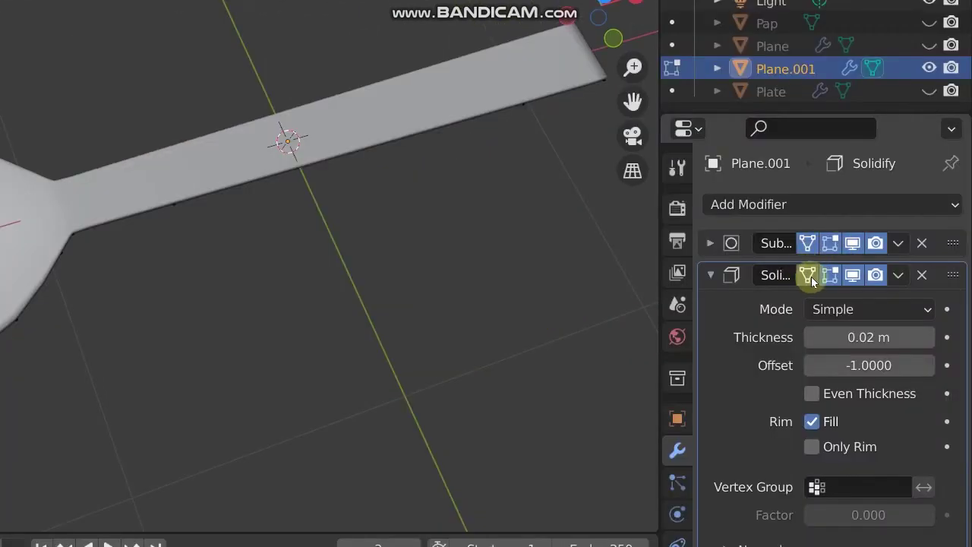
{"action": "left_click", "coordinate": [807, 243]}
{"action": "left_click", "coordinate": [808, 275]}
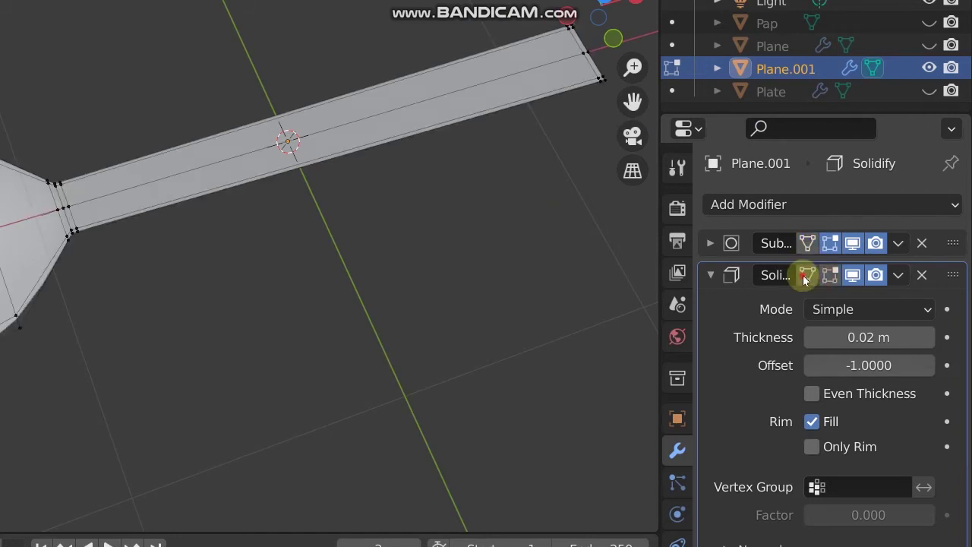
{"action": "left_click", "coordinate": [828, 276]}
{"action": "left_click", "coordinate": [811, 244]}
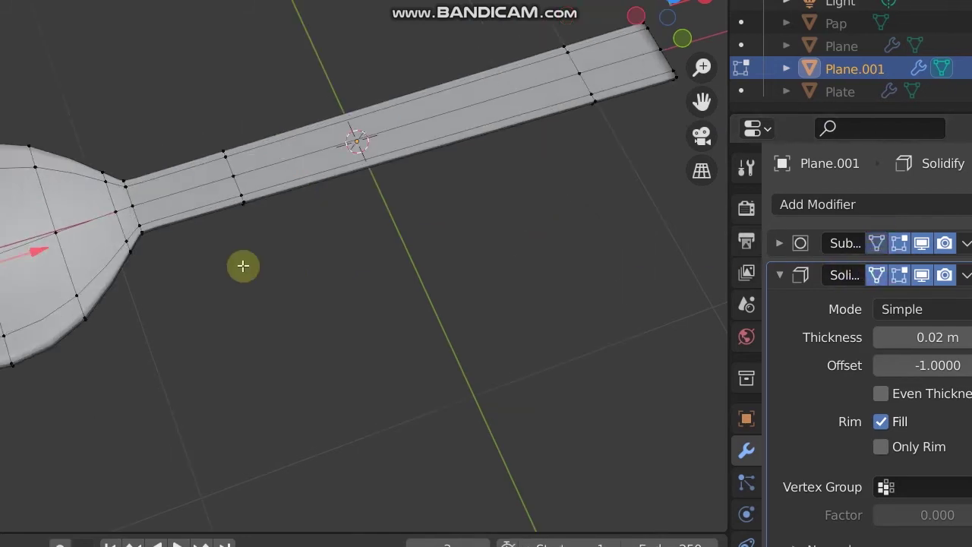
{"action": "middle_click_drag", "start_coordinate": [309, 285], "coordinate": [371, 236], "text": "shift"}
{"action": "middle_click_drag", "start_coordinate": [253, 280], "coordinate": [555, 202]}
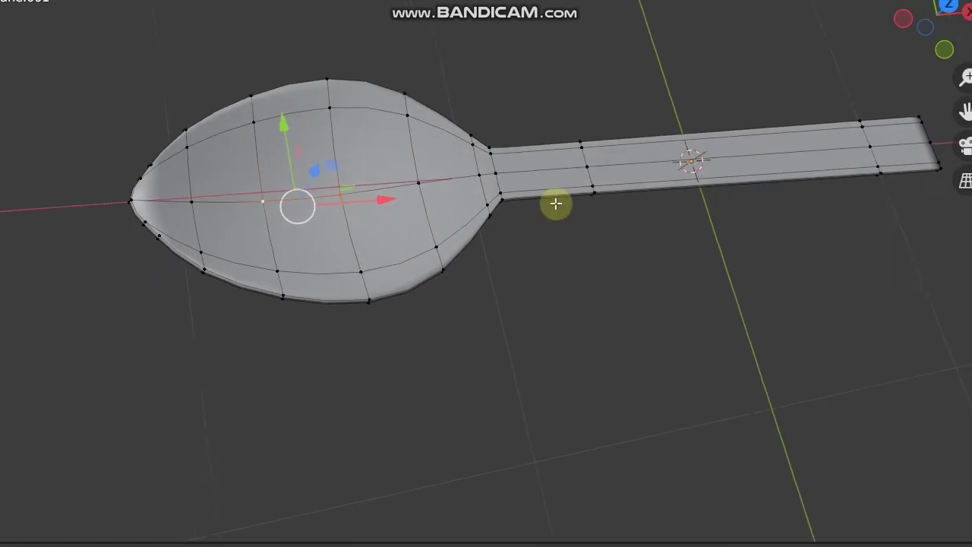
{"action": "middle_click_drag", "start_coordinate": [485, 240], "coordinate": [585, 230], "text": "shift"}
{"action": "middle_click_drag", "start_coordinate": [316, 269], "coordinate": [282, 263]}
{"action": "left_click", "coordinate": [807, 288]}
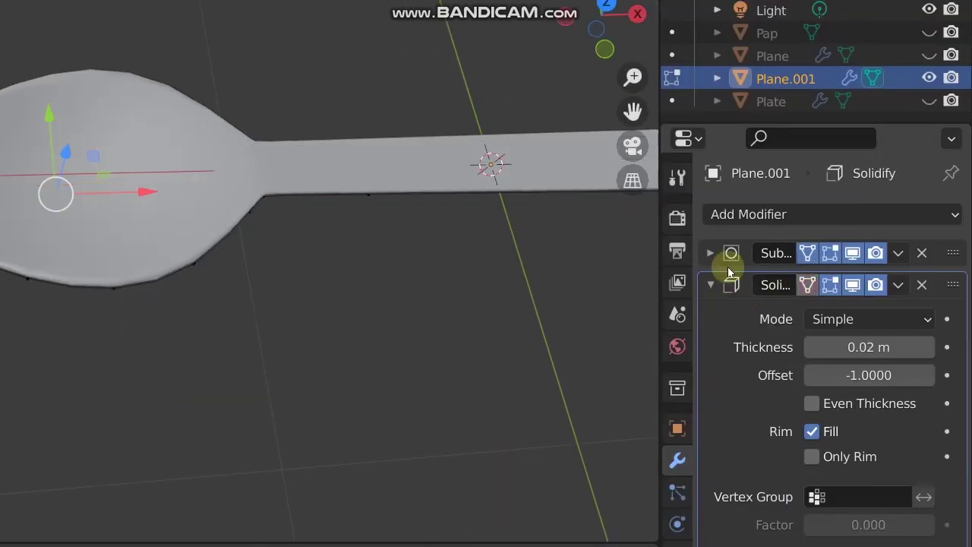
{"action": "middle_click_drag", "start_coordinate": [446, 245], "coordinate": [697, 234]}
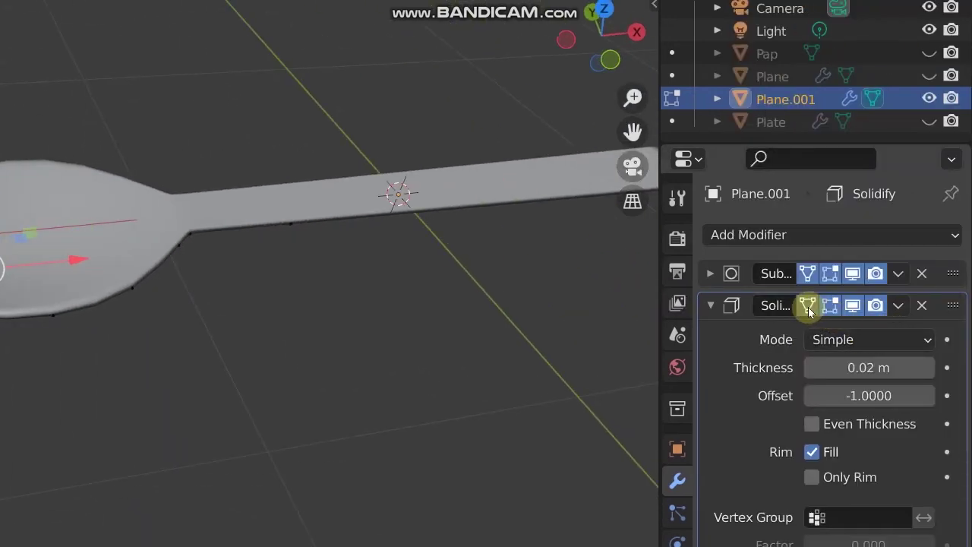
{"action": "left_click", "coordinate": [809, 312]}
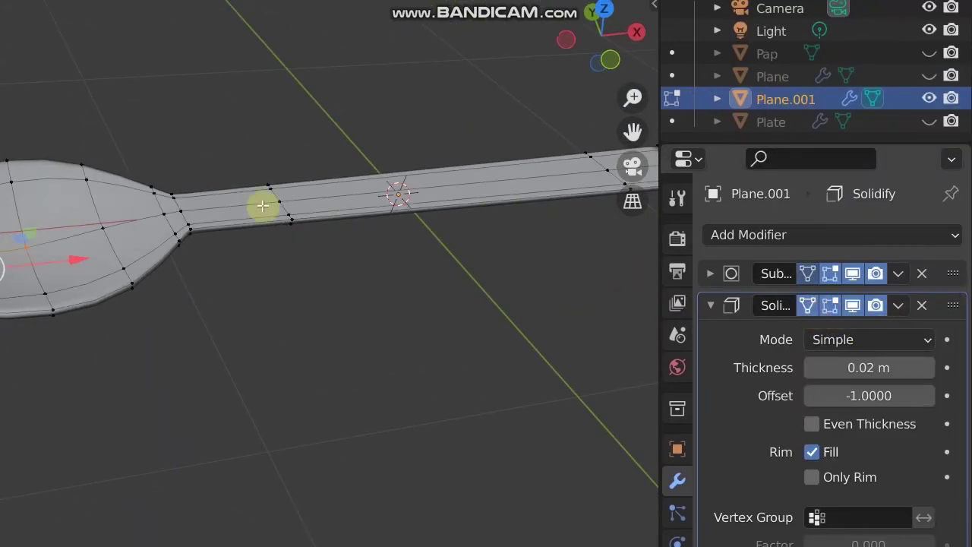
Step: Add one edge loop across the bowl and slide it close to the tip with a factor of -0.812
{"action": "middle_click_drag", "start_coordinate": [516, 226], "coordinate": [629, 249], "text": "shift"}
{"action": "middle_click_drag", "start_coordinate": [488, 257], "coordinate": [347, 330]}
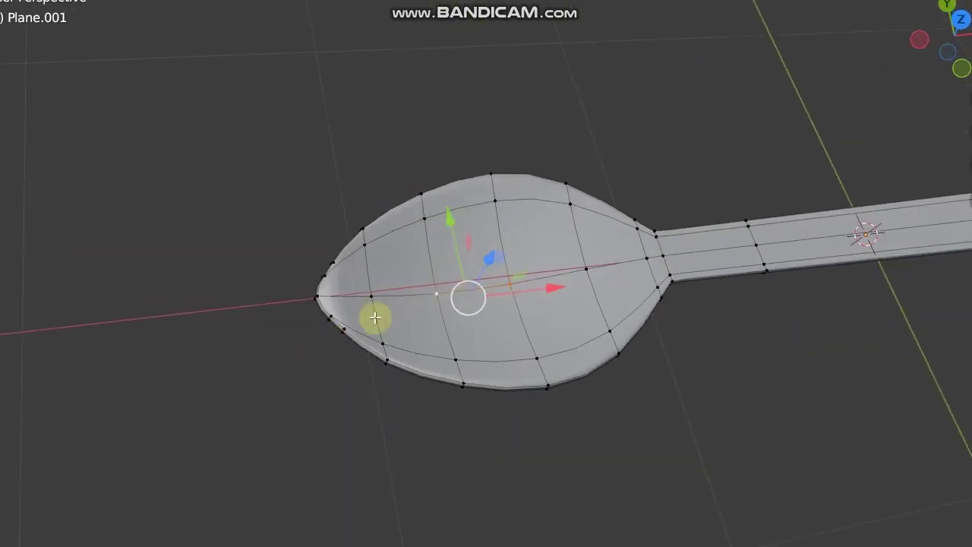
{"action": "key", "text": "ctrl+r"}
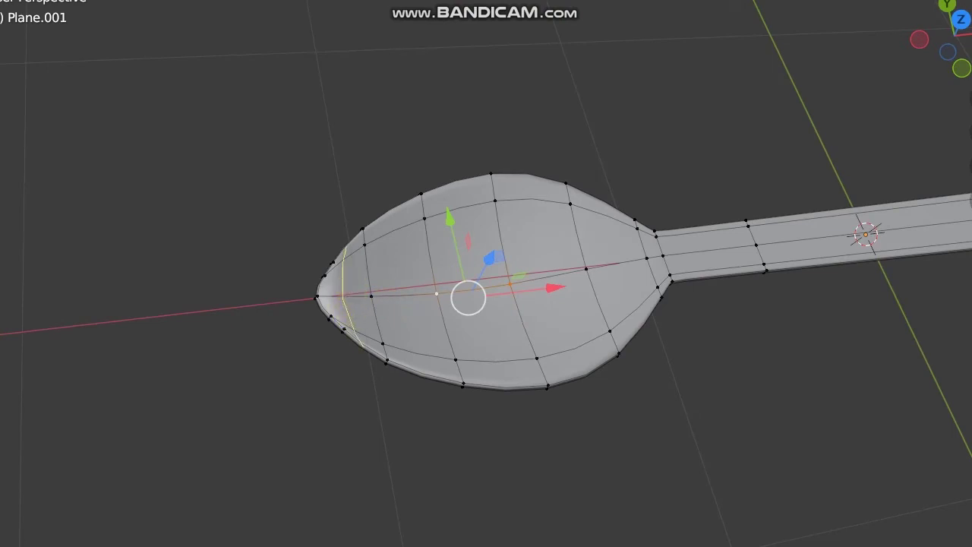
{"action": "left_click", "coordinate": [342, 289]}
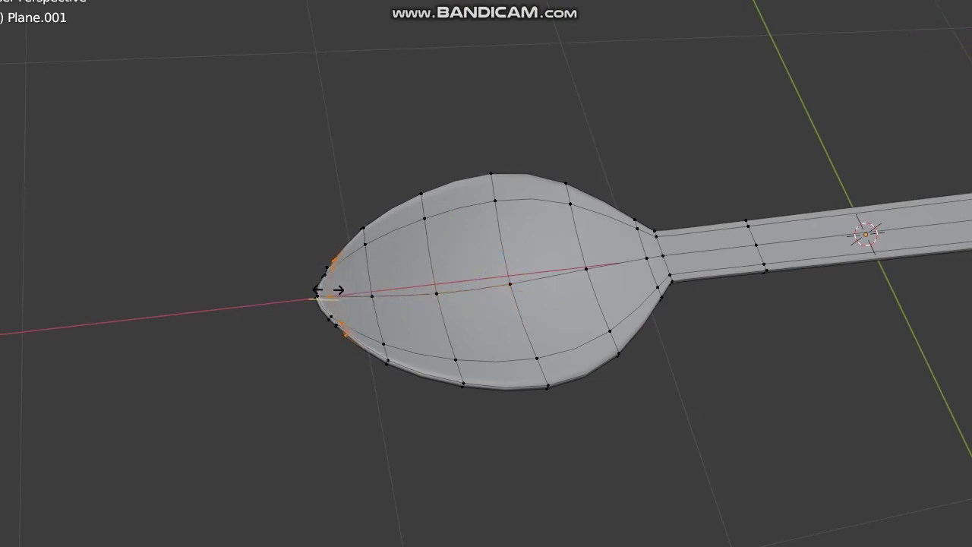
{"action": "left_click", "coordinate": [319, 291]}
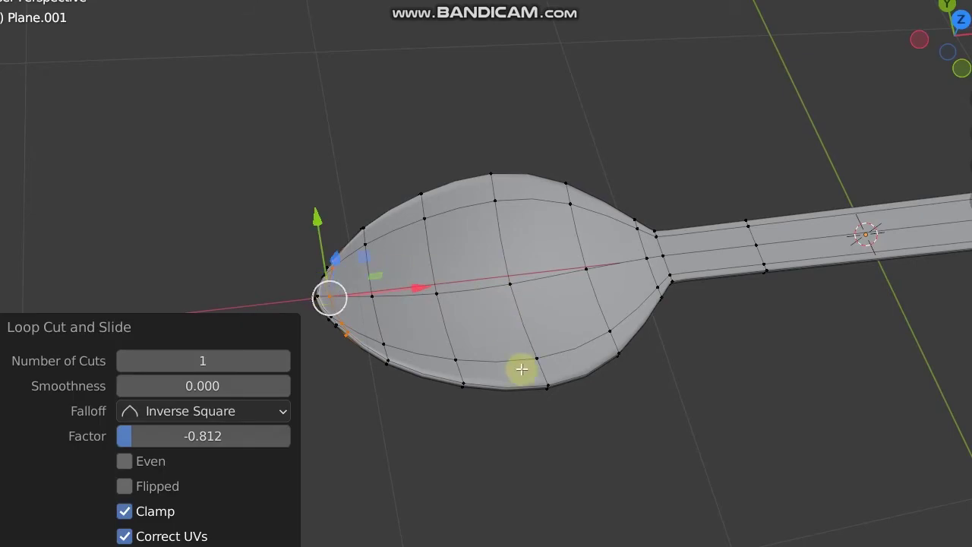
Step: Add an edge loop across the handle in top view and slide it to the handle's free end
{"action": "middle_click_drag", "start_coordinate": [702, 341], "coordinate": [729, 278]}
{"action": "middle_click_drag", "start_coordinate": [854, 274], "coordinate": [679, 278], "text": "shift"}
{"action": "middle_click_drag", "start_coordinate": [744, 296], "coordinate": [772, 283]}
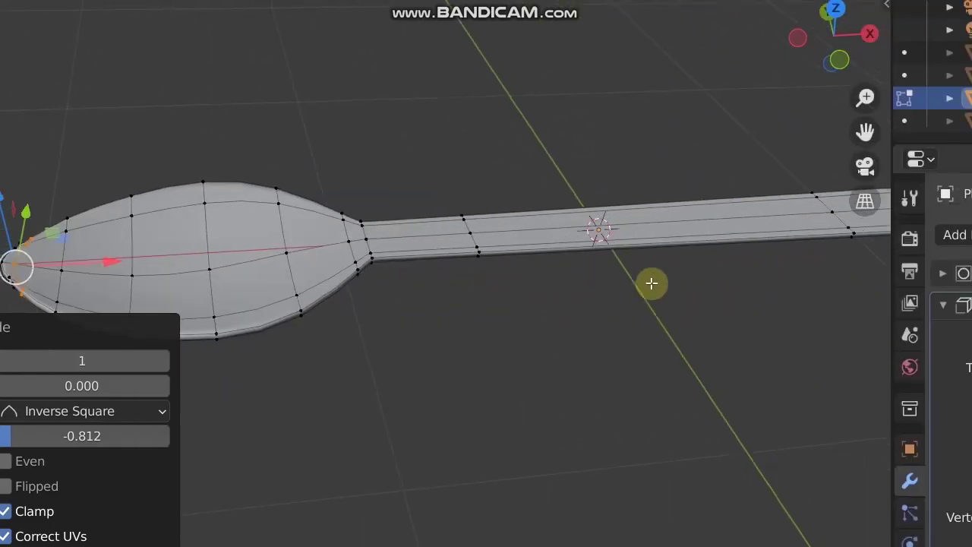
{"action": "middle_click_drag", "start_coordinate": [651, 283], "coordinate": [631, 266], "text": "shift"}
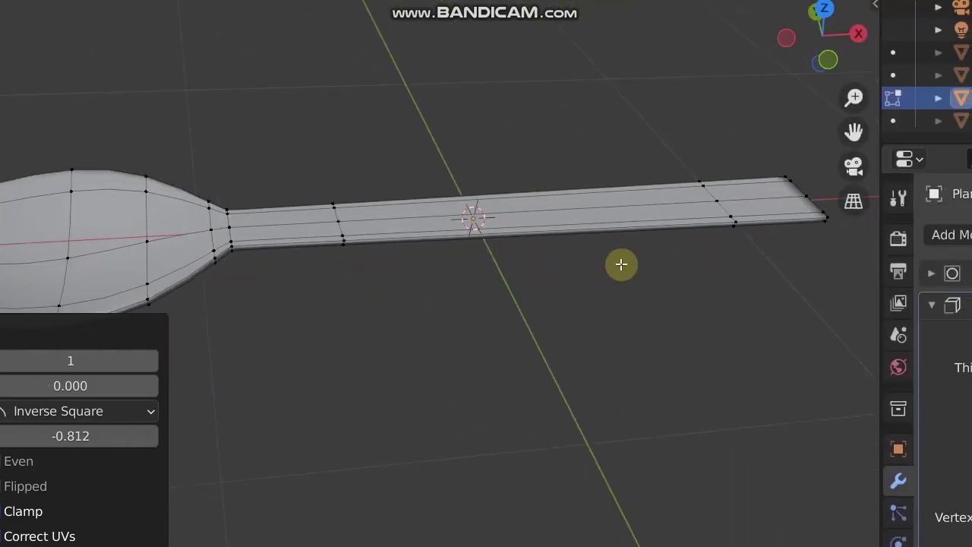
{"action": "key", "text": "KP_7"}
{"action": "scroll", "coordinate": [636, 315], "scroll_direction": "up", "scroll_amount": 1}
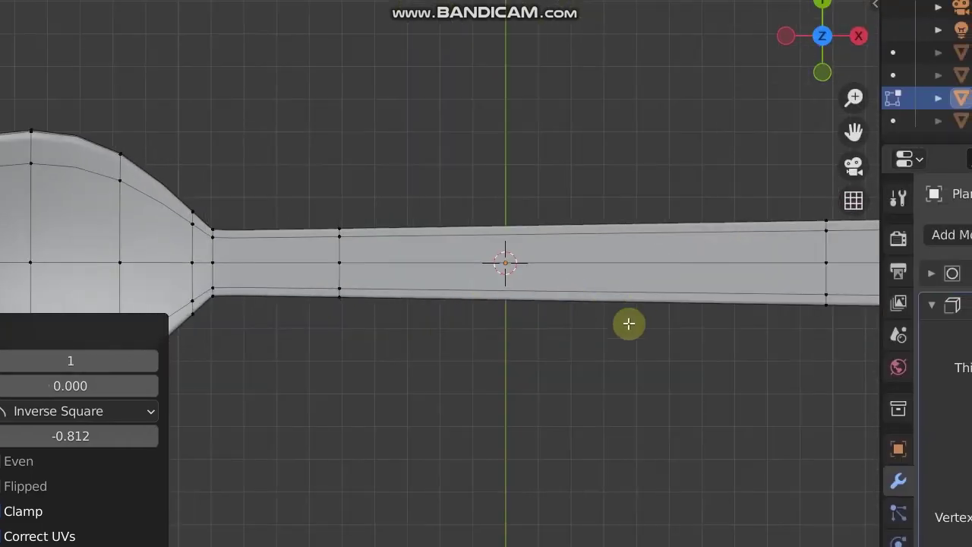
{"action": "middle_click_drag", "start_coordinate": [636, 315], "coordinate": [558, 288], "text": "shift"}
{"action": "scroll", "coordinate": [524, 289], "scroll_direction": "down", "scroll_amount": 1}
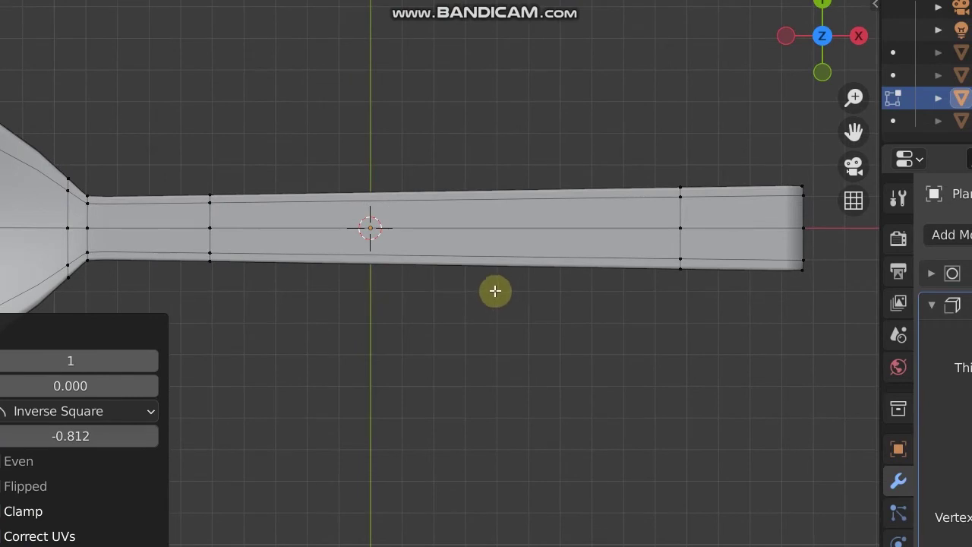
{"action": "scroll", "coordinate": [467, 293], "scroll_direction": "up", "scroll_amount": 1}
{"action": "key", "text": "ctrl+r"}
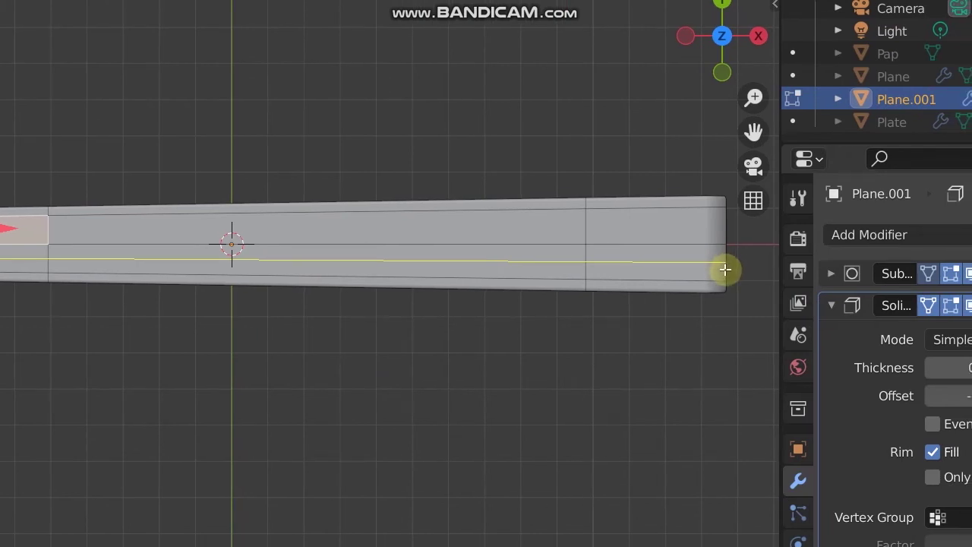
{"action": "left_click", "coordinate": [660, 275]}
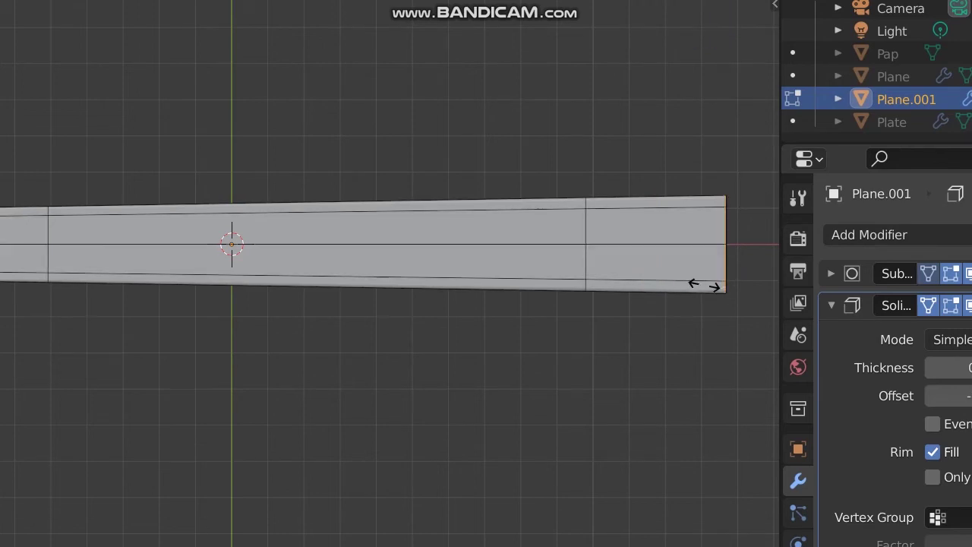
{"action": "left_click", "coordinate": [635, 273]}
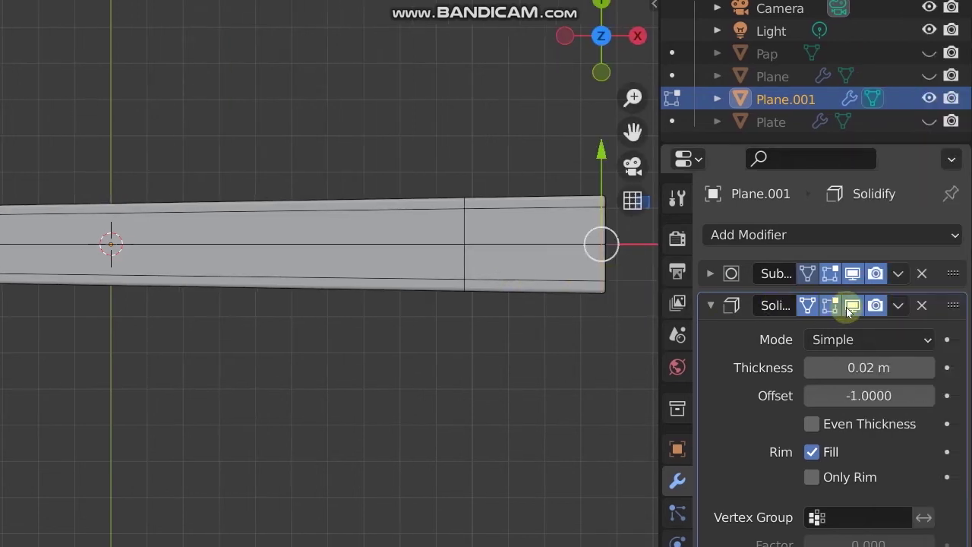
Step: Move the Solidify modifier above Subdivision in the modifier stack and collapse its settings
{"action": "left_click", "coordinate": [851, 307]}
{"action": "left_click", "coordinate": [851, 308]}
{"action": "left_click_drag", "start_coordinate": [949, 305], "coordinate": [940, 260]}
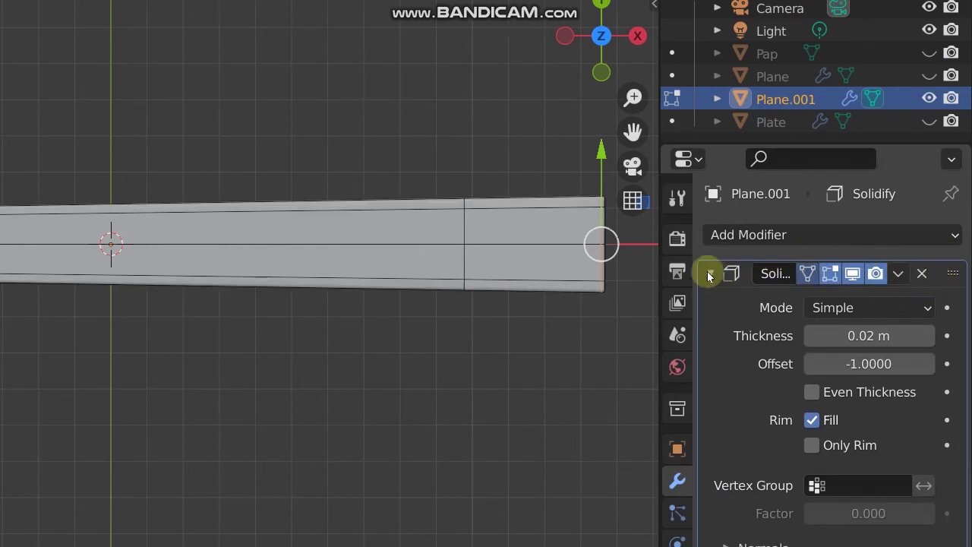
{"action": "left_click", "coordinate": [711, 274]}
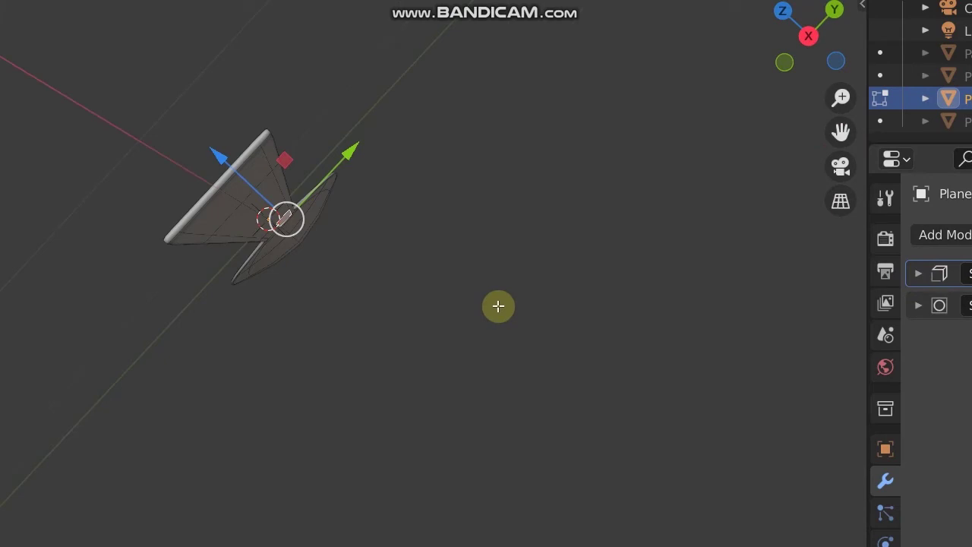
Step: Hide the Subdivision modifier's effect in the viewport and check the unsmoothed handle in perspective and from above
{"action": "middle_click_drag", "start_coordinate": [499, 306], "coordinate": [538, 310]}
{"action": "left_click", "coordinate": [853, 306]}
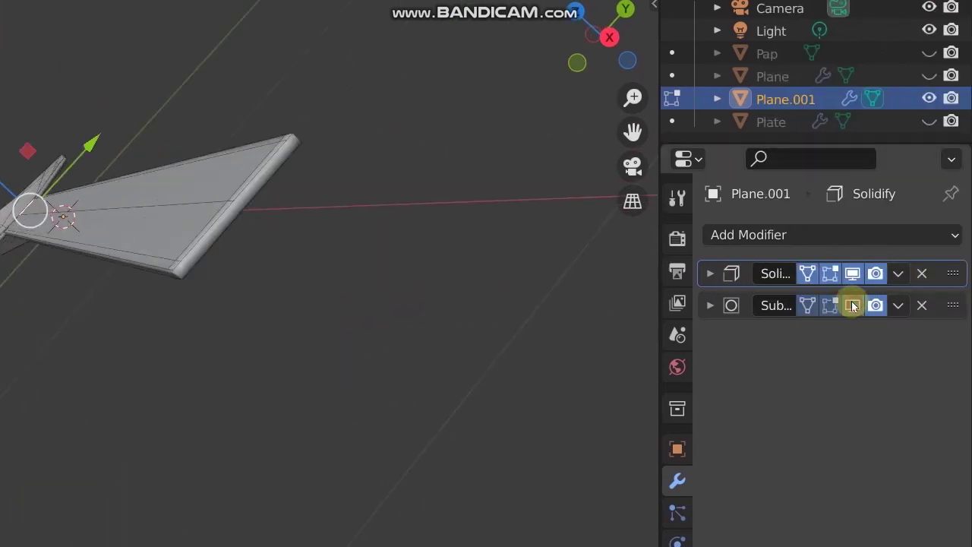
{"action": "middle_click_drag", "start_coordinate": [469, 300], "coordinate": [458, 372]}
{"action": "middle_click_drag", "start_coordinate": [341, 365], "coordinate": [345, 354]}
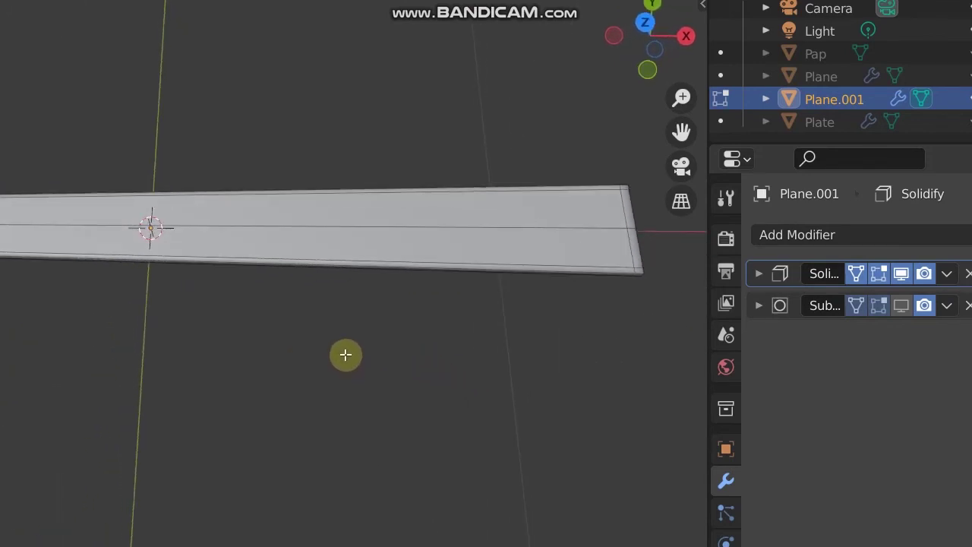
{"action": "key", "text": "KP_7"}
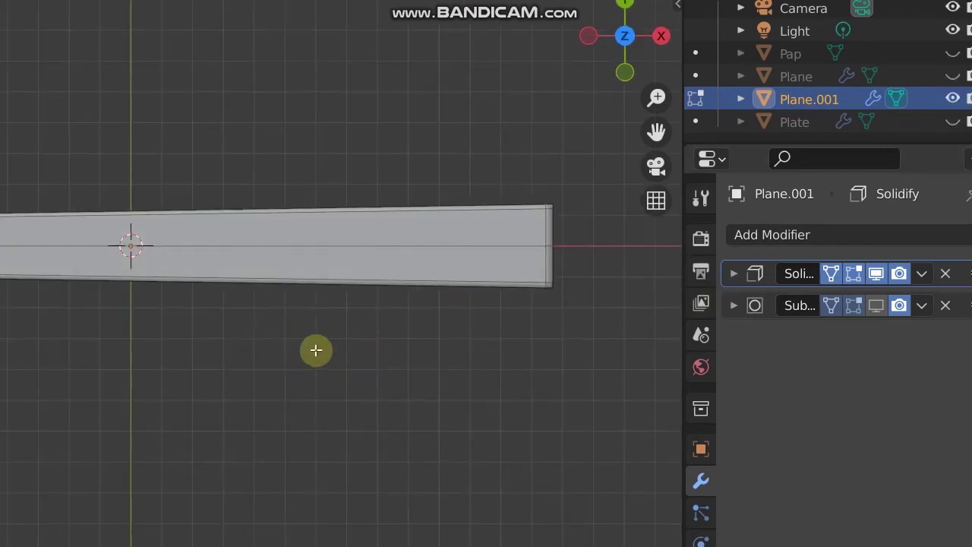
{"action": "middle_click_drag", "start_coordinate": [316, 349], "coordinate": [437, 348], "text": "shift"}
{"action": "middle_click_drag", "start_coordinate": [328, 354], "coordinate": [187, 348], "text": "shift"}
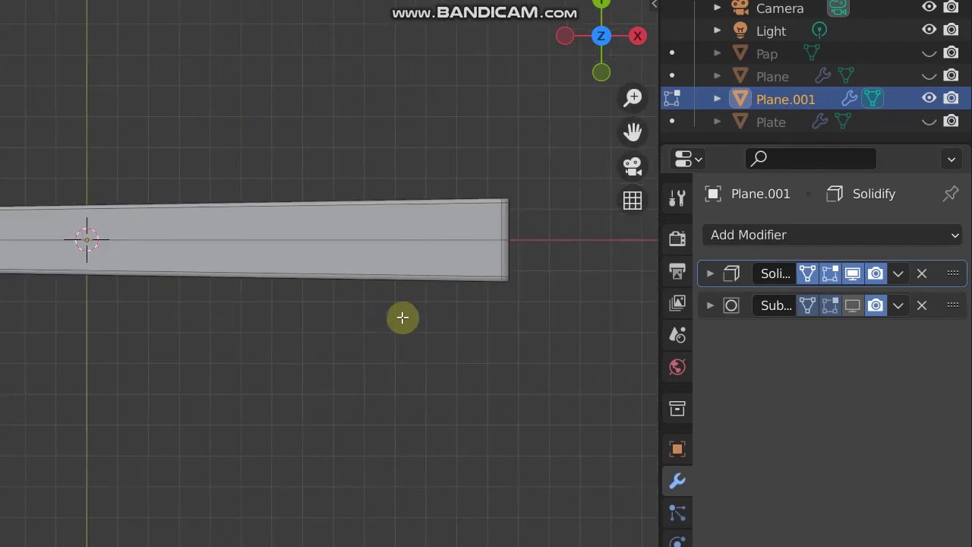
{"action": "middle_click_drag", "start_coordinate": [352, 375], "coordinate": [381, 423], "text": "shift"}
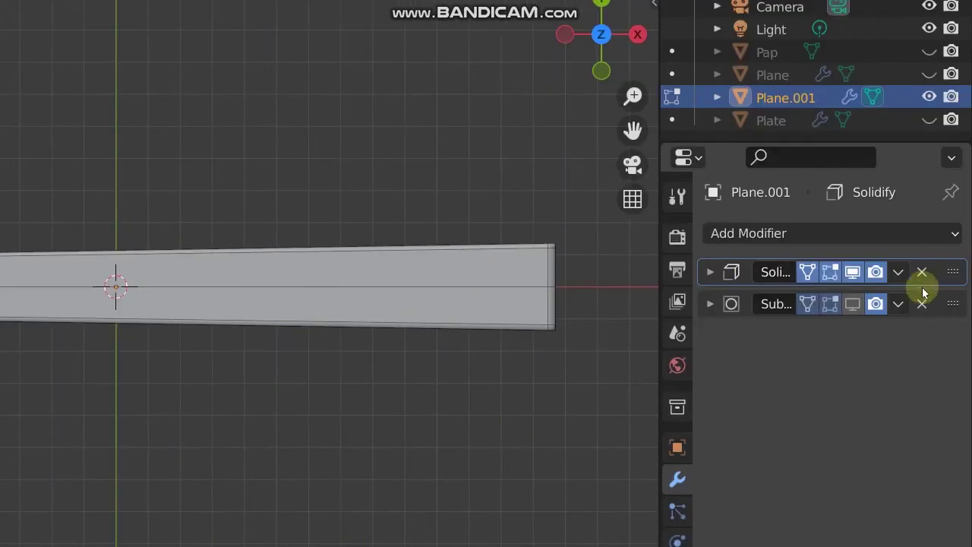
Step: Return to Object Mode and apply the Solidify modifier to the spoon
{"action": "key", "text": "Tab"}
{"action": "scroll", "coordinate": [364, 323], "scroll_direction": "up", "scroll_amount": 1}
{"action": "left_click", "coordinate": [898, 272]}
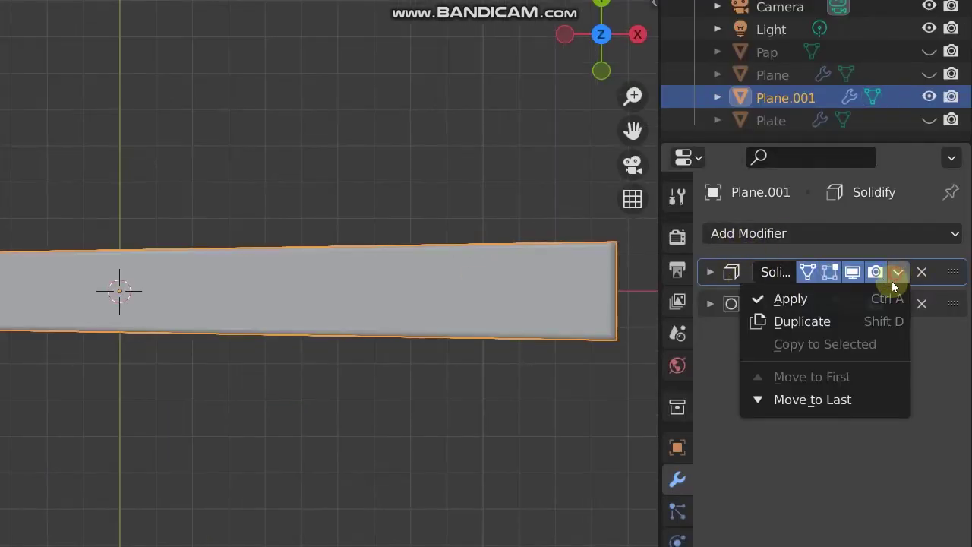
{"action": "left_click", "coordinate": [790, 298]}
{"action": "scroll", "coordinate": [272, 361], "scroll_direction": "down", "scroll_amount": 2}
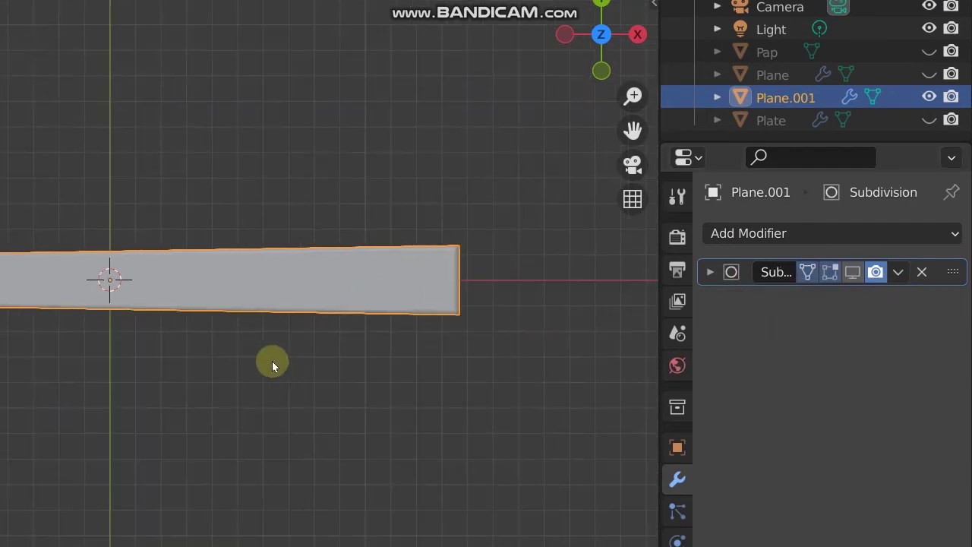
Step: Enter Edit Mode on the spoon and compare the handle with the Subdivision modifier's viewport effect on and off
{"action": "key", "text": "Tab"}
{"action": "middle_click_drag", "start_coordinate": [259, 360], "coordinate": [459, 292]}
{"action": "middle_click_drag", "start_coordinate": [484, 252], "coordinate": [461, 137]}
{"action": "middle_click_drag", "start_coordinate": [458, 142], "coordinate": [608, 311]}
{"action": "key", "text": "KP_1"}
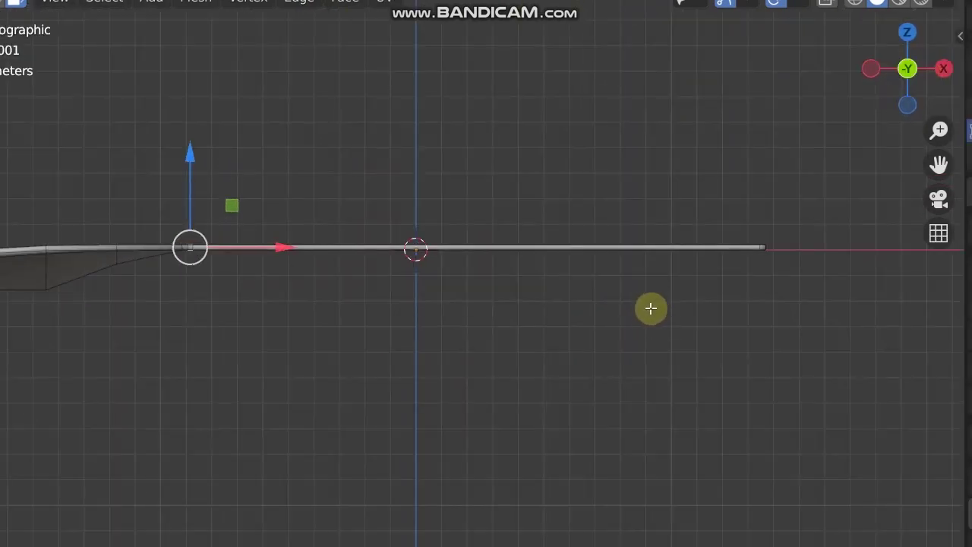
{"action": "key", "text": "KP_7"}
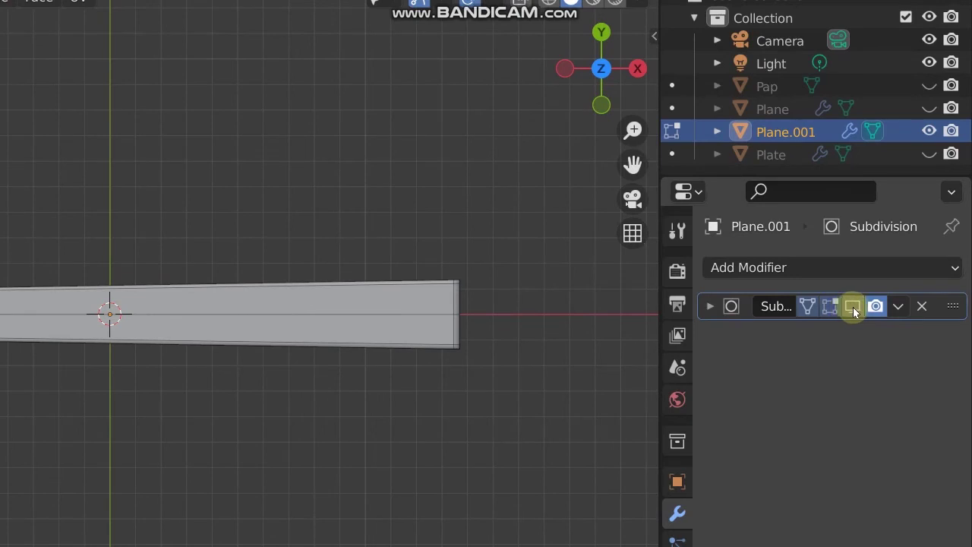
{"action": "left_click", "coordinate": [853, 307]}
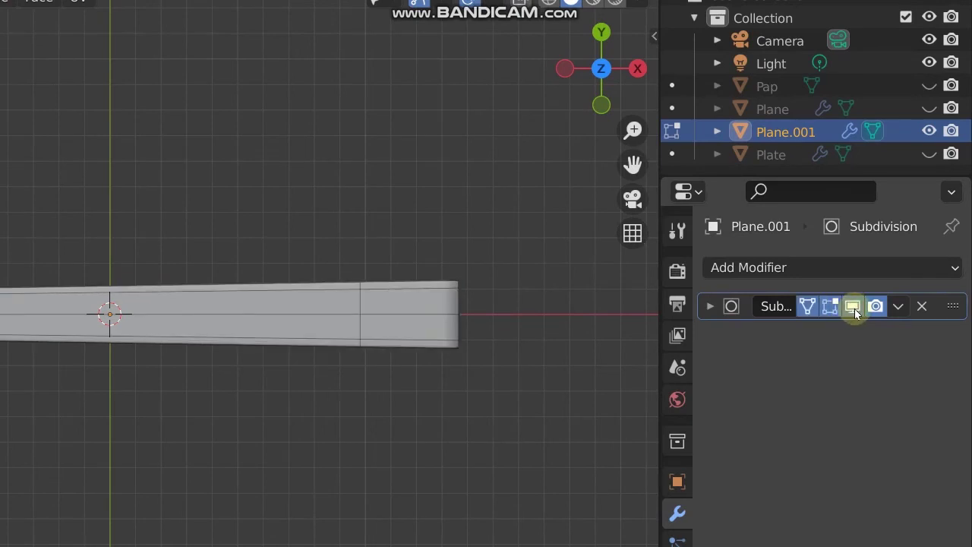
{"action": "left_click", "coordinate": [853, 307]}
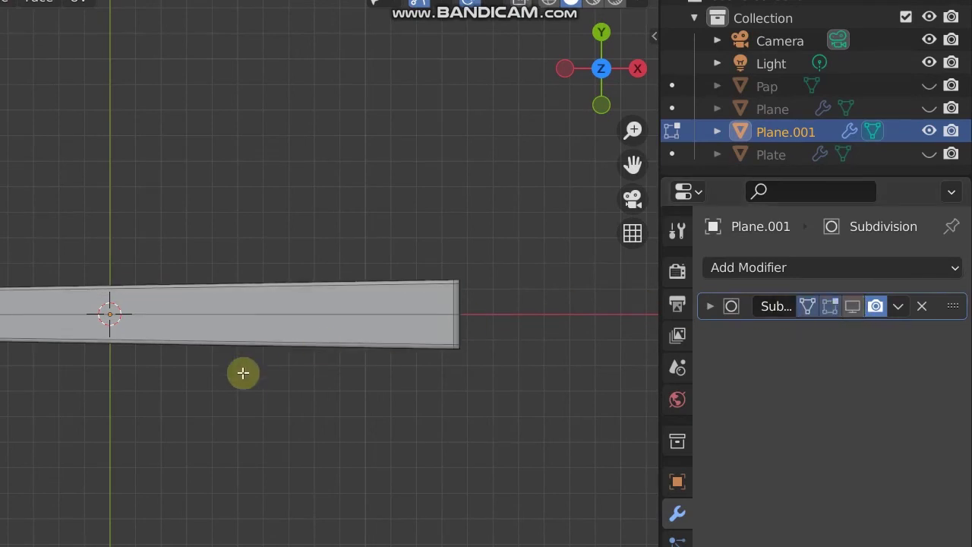
Step: Select the narrow cross strip of faces at the handle's neck beside the bowl and hide it
{"action": "scroll", "coordinate": [256, 328], "scroll_direction": "up", "scroll_amount": 1}
{"action": "middle_click_drag", "start_coordinate": [293, 306], "coordinate": [214, 313], "text": "shift"}
{"action": "middle_click_drag", "start_coordinate": [104, 393], "coordinate": [217, 375], "text": "shift"}
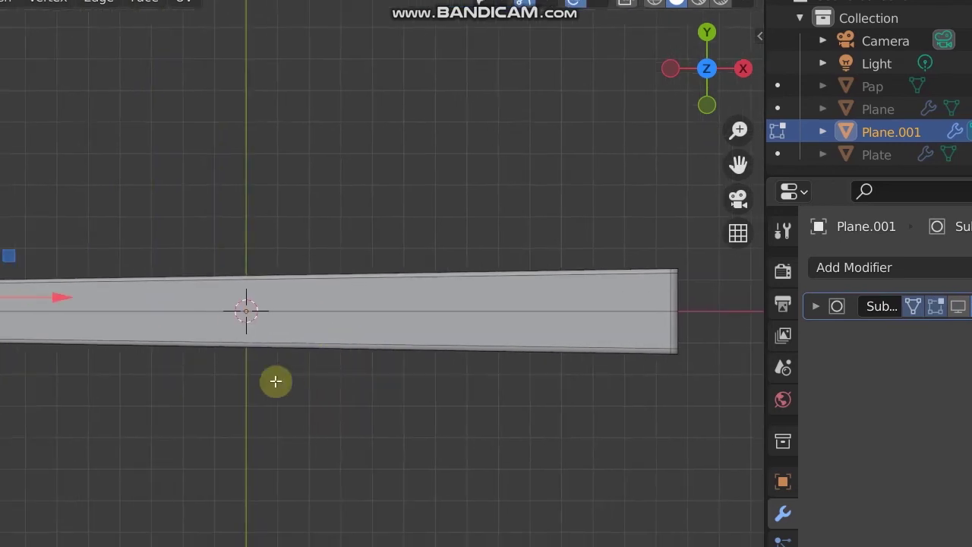
{"action": "scroll", "coordinate": [217, 376], "scroll_direction": "up", "scroll_amount": 1}
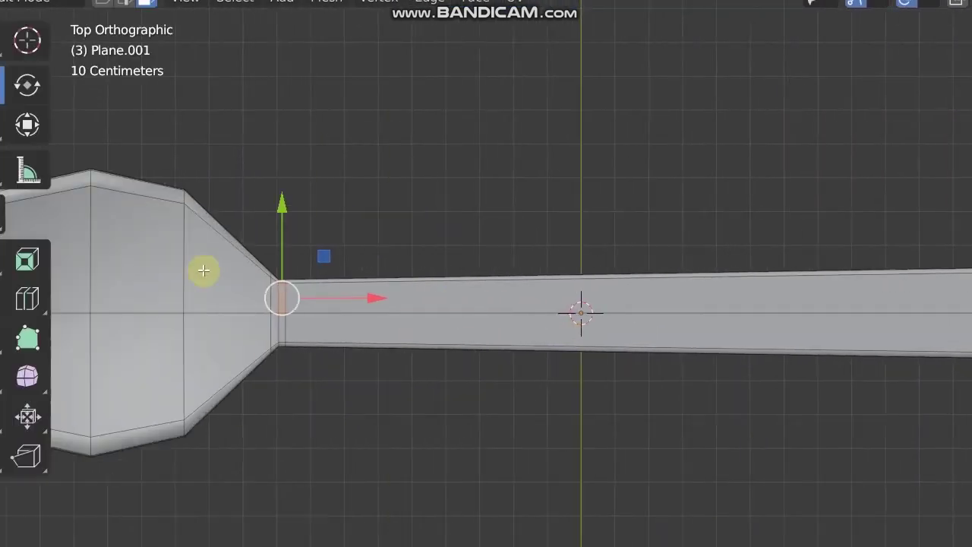
{"action": "scroll", "coordinate": [407, 297], "scroll_direction": "up", "scroll_amount": 2}
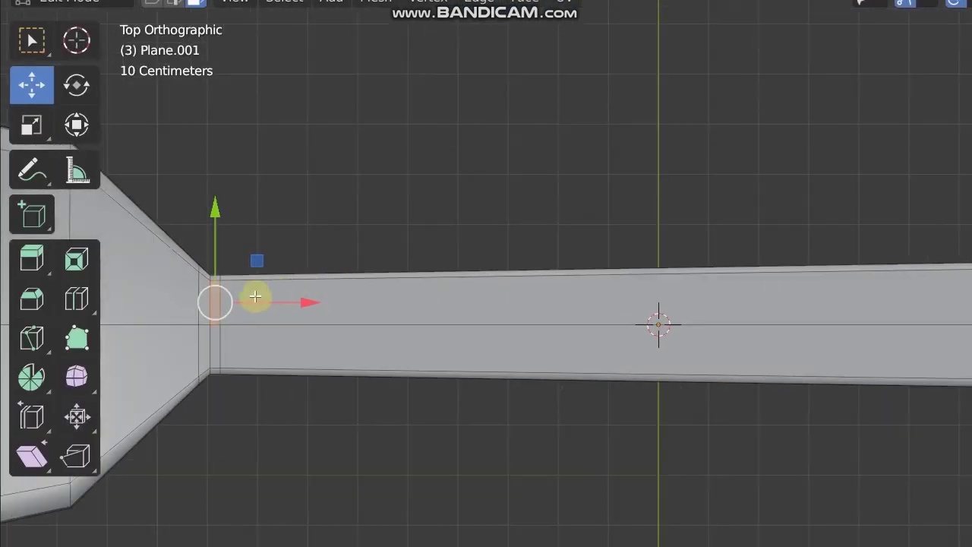
{"action": "middle_click_drag", "start_coordinate": [215, 293], "coordinate": [258, 320], "text": "shift"}
{"action": "left_click", "coordinate": [277, 316]}
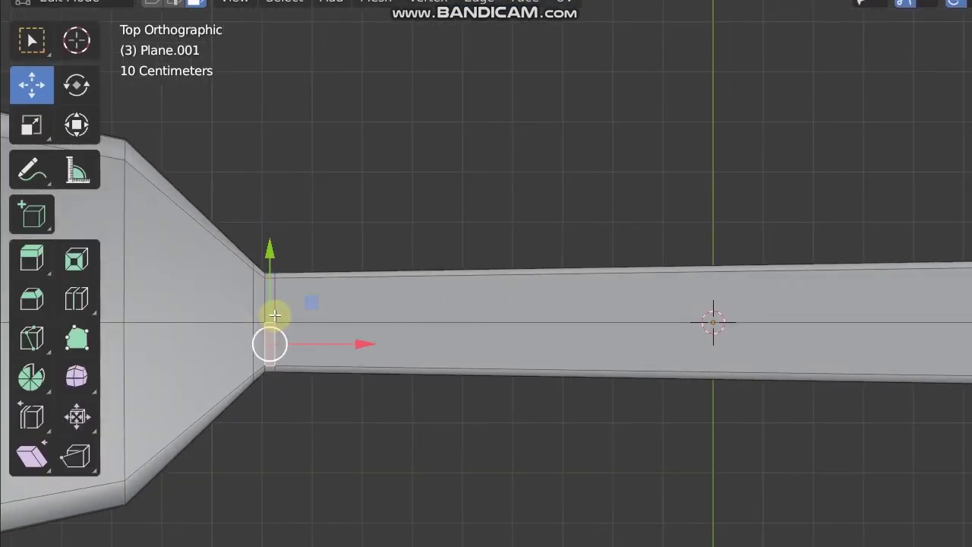
{"action": "key", "text": "h"}
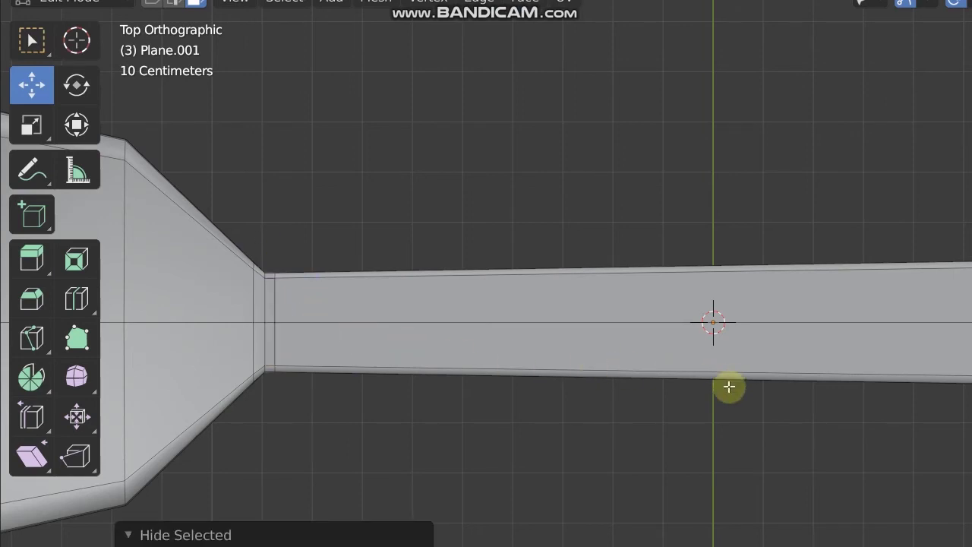
Step: Select the narrow strip of top faces at the handle's free end and hide it
{"action": "middle_click_drag", "start_coordinate": [543, 408], "coordinate": [602, 279]}
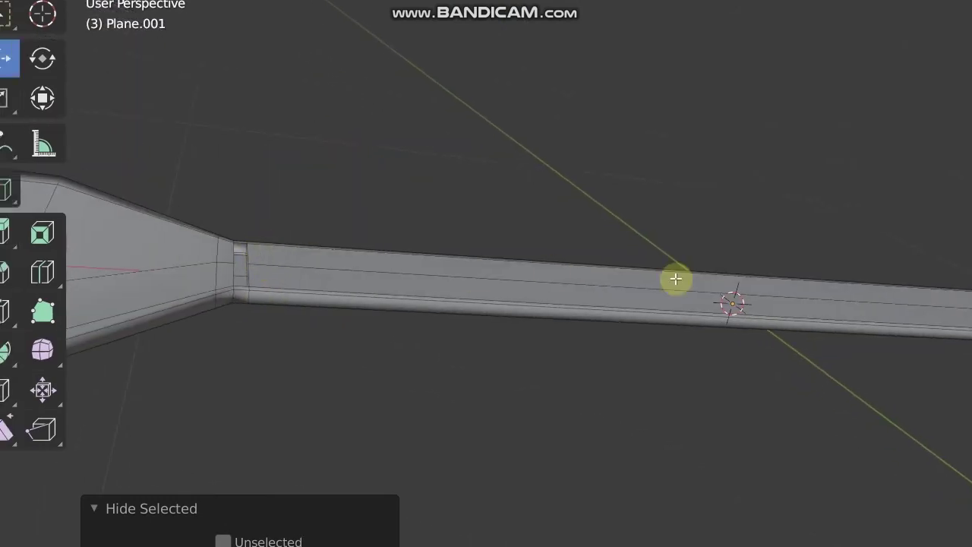
{"action": "middle_click_drag", "start_coordinate": [676, 279], "coordinate": [558, 403]}
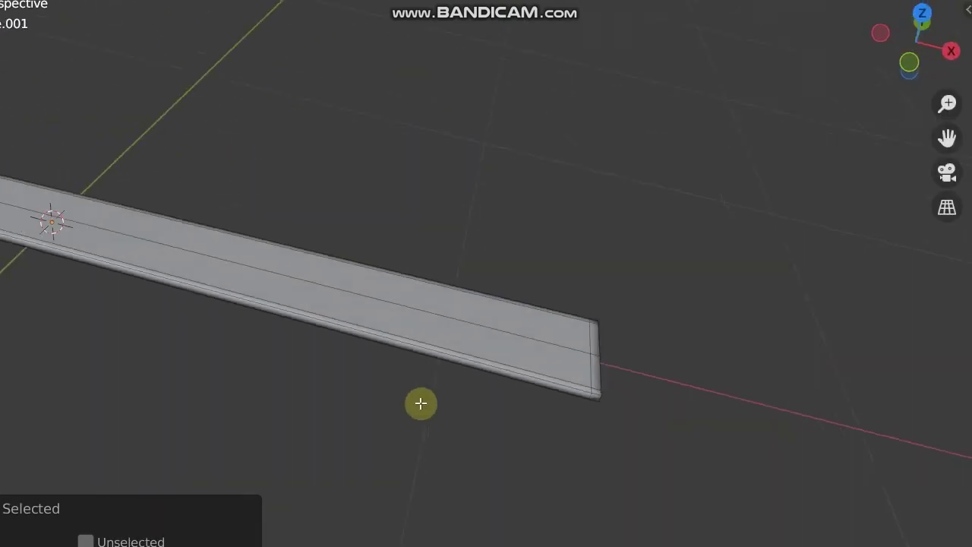
{"action": "middle_click_drag", "start_coordinate": [421, 404], "coordinate": [531, 386]}
{"action": "left_click", "coordinate": [503, 400]}
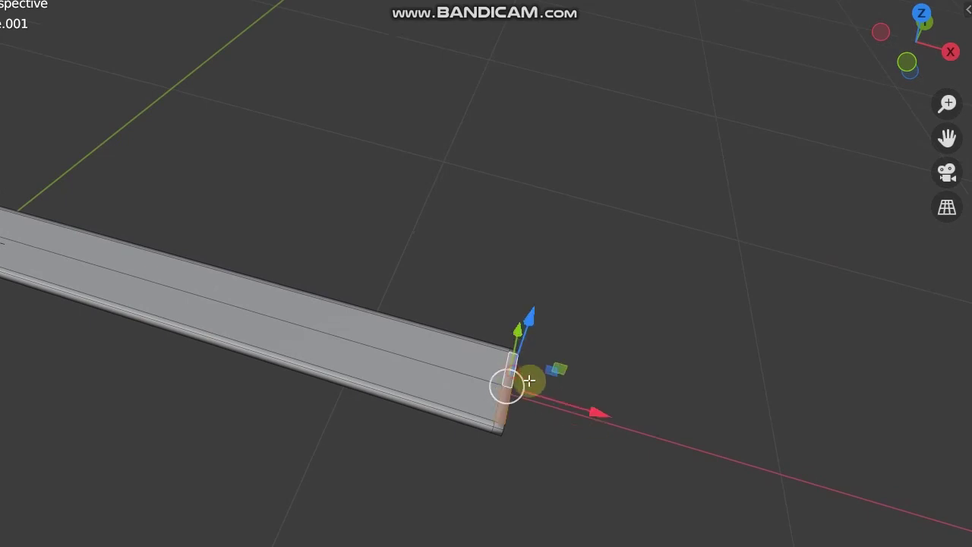
{"action": "key", "text": "h"}
Step: In top view, edge-slide the handle's lengthwise centre edge slightly toward the +Y side by a factor of -0.138
{"action": "key", "text": "KP_7"}
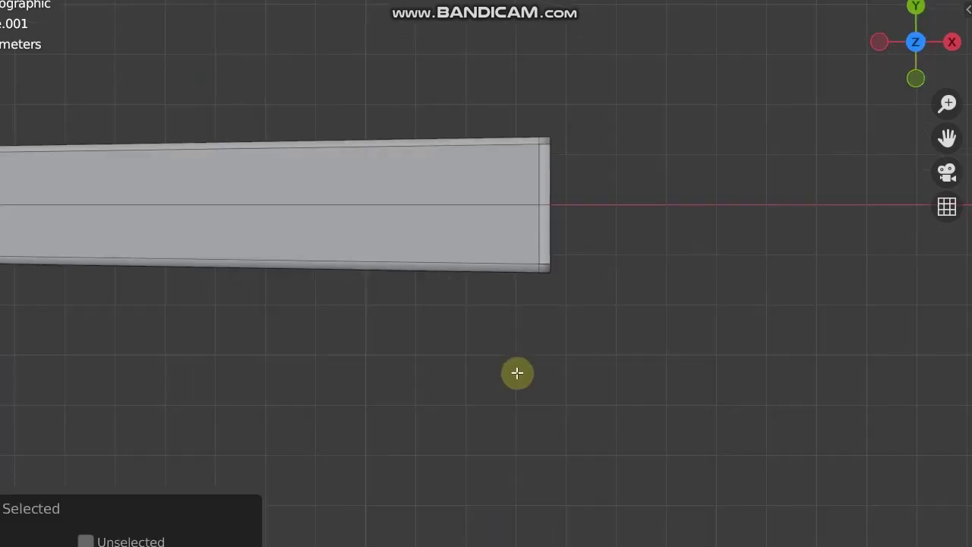
{"action": "scroll", "coordinate": [706, 278], "scroll_direction": "down", "scroll_amount": 5}
{"action": "middle_click_drag", "start_coordinate": [443, 281], "coordinate": [718, 299], "text": "shift"}
{"action": "scroll", "coordinate": [517, 312], "scroll_direction": "down", "scroll_amount": 1}
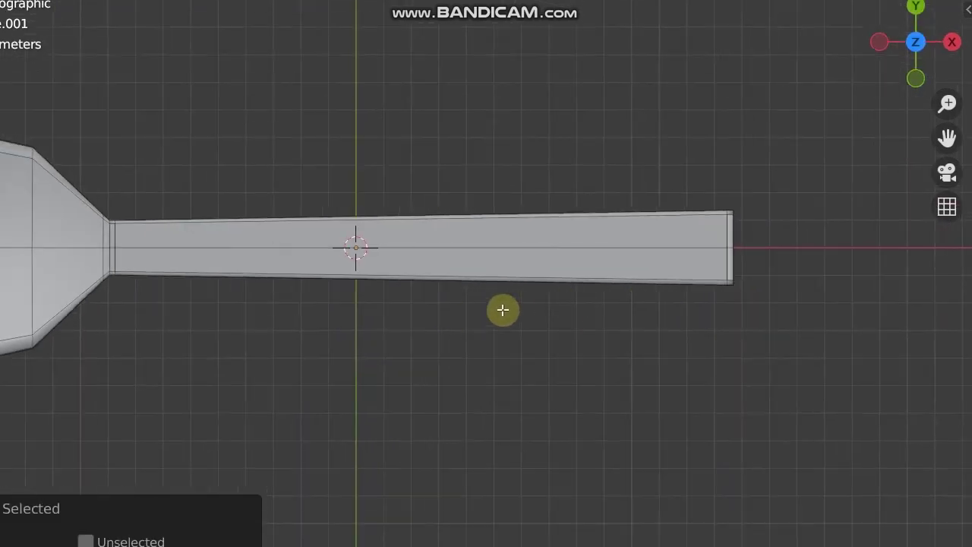
{"action": "middle_click_drag", "start_coordinate": [468, 302], "coordinate": [557, 296], "text": "shift"}
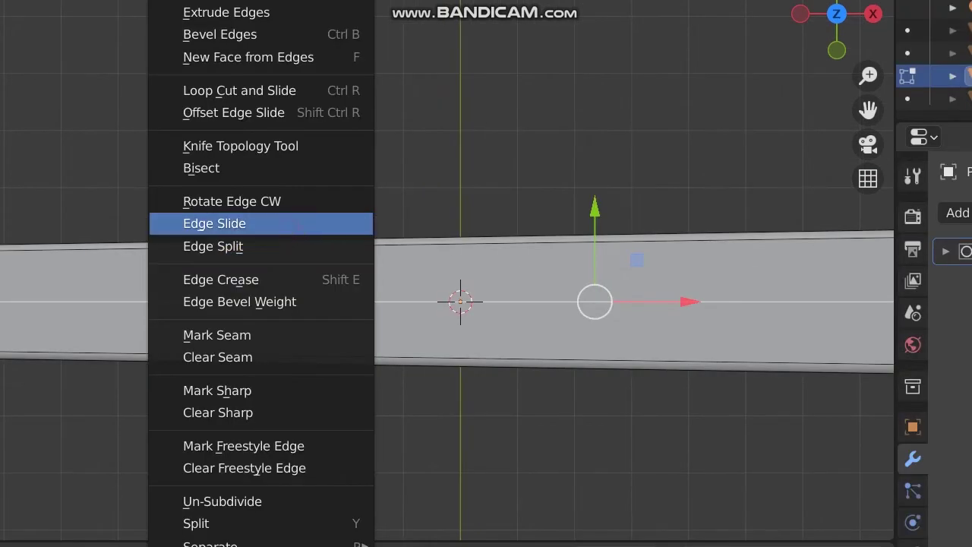
{"action": "left_click", "coordinate": [295, 225]}
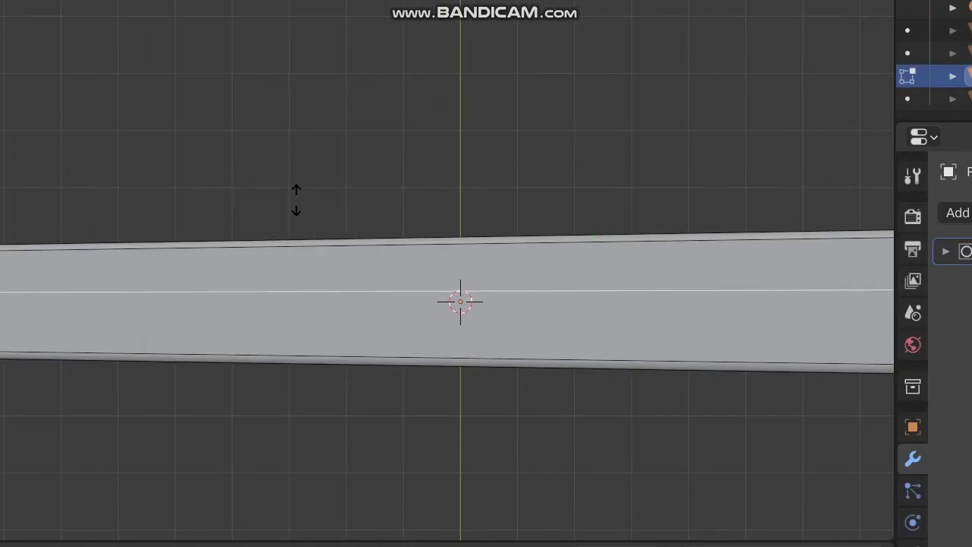
{"action": "left_click", "coordinate": [295, 224]}
Step: Add a lengthwise loop cut to the handle just below the centre edge, with a slide factor of 0.447
{"action": "middle_click_drag", "start_coordinate": [354, 296], "coordinate": [295, 236], "text": "shift"}
{"action": "key", "text": "ctrl+r"}
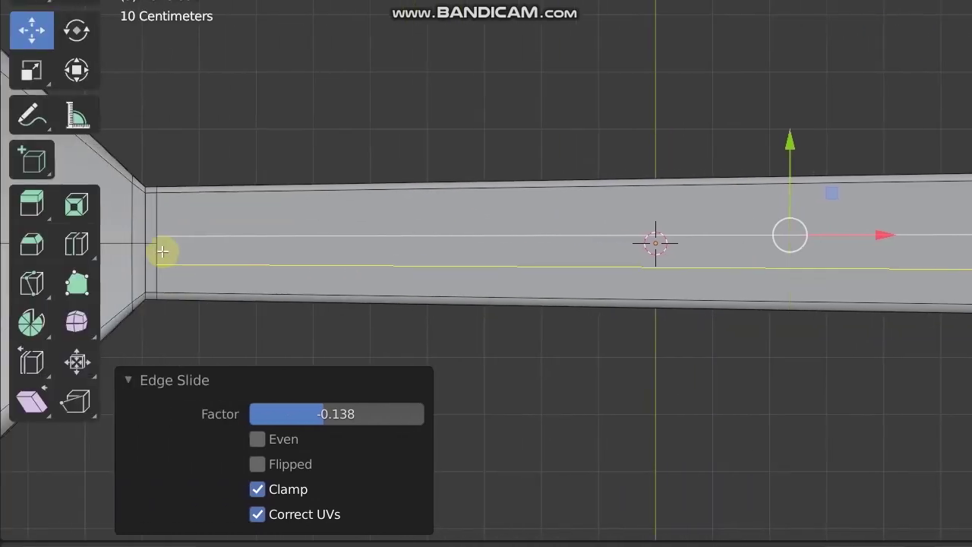
{"action": "left_click", "coordinate": [168, 258]}
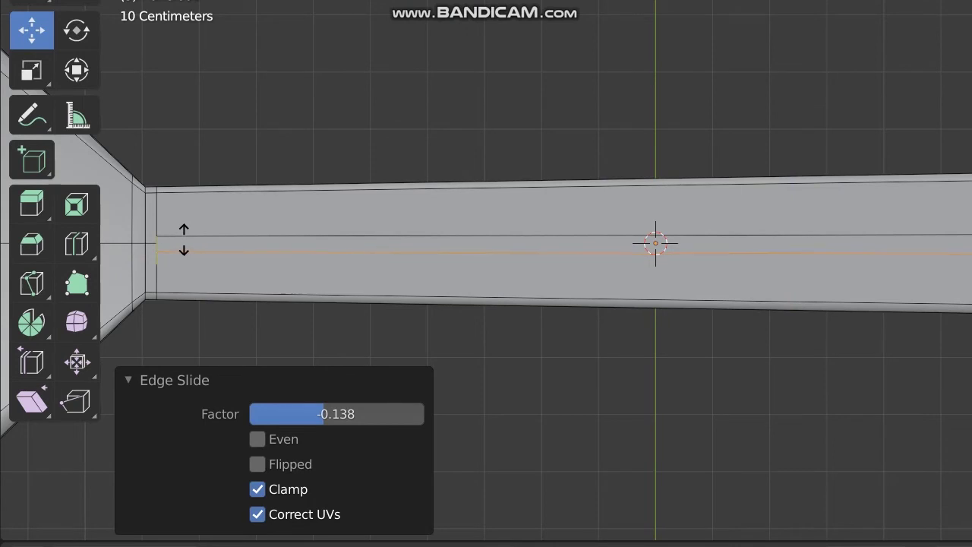
{"action": "left_click", "coordinate": [195, 235]}
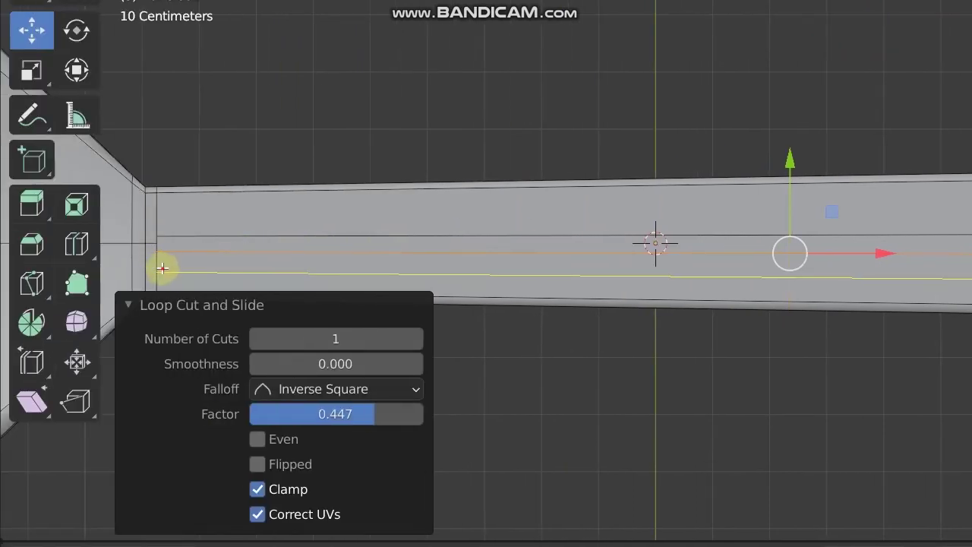
Step: Add two evenly spaced lengthwise loop cuts to each of the handle's two wide outer strips
{"action": "left_click", "coordinate": [162, 268]}
{"action": "left_click", "coordinate": [414, 340]}
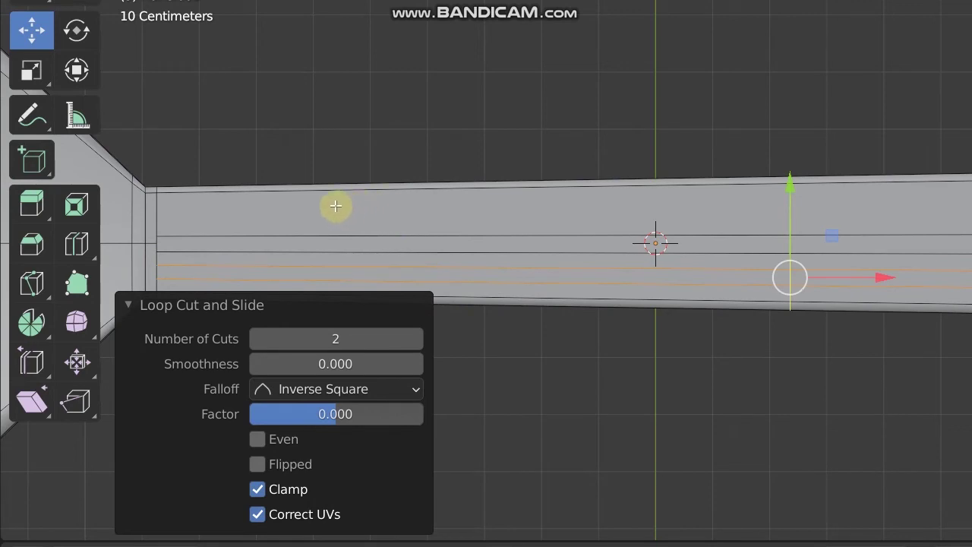
{"action": "left_click", "coordinate": [174, 215]}
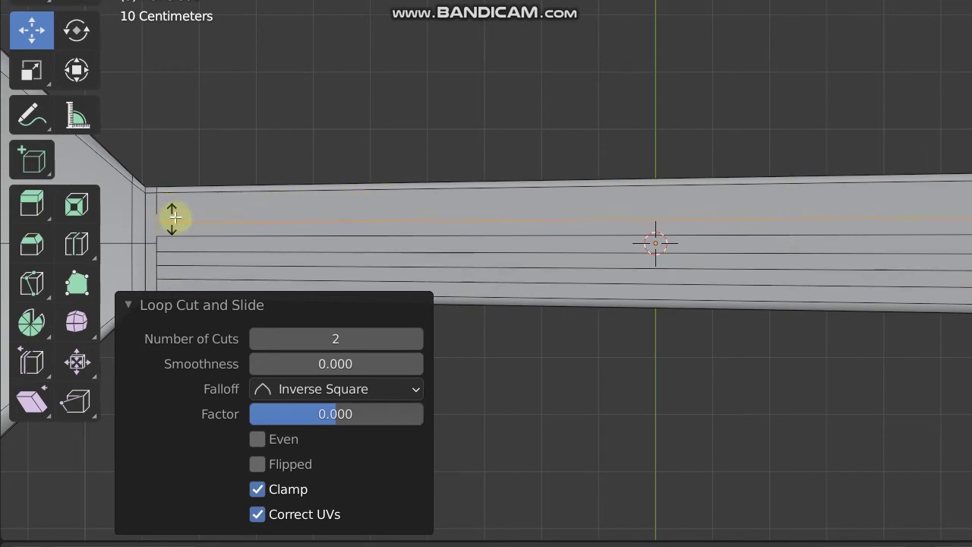
{"action": "left_click", "coordinate": [414, 340]}
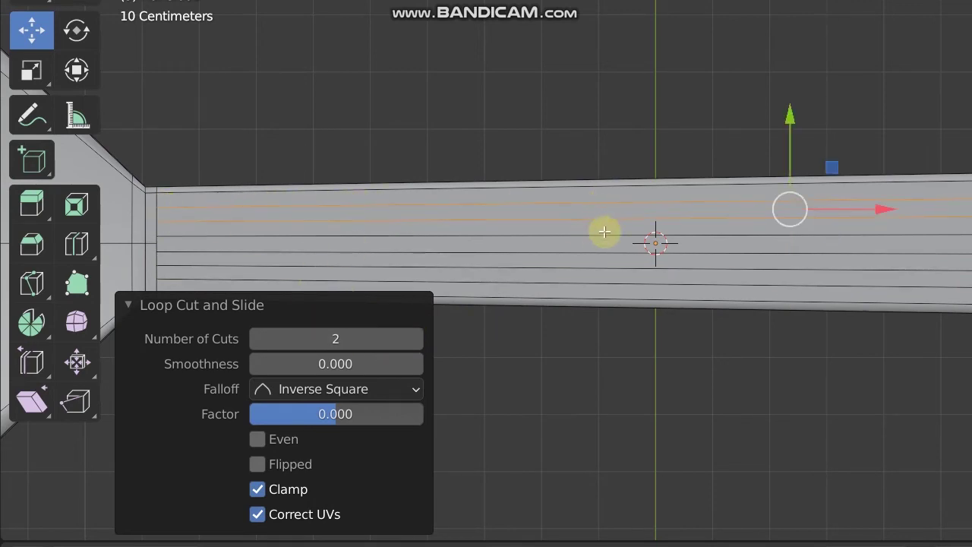
Step: Select four alternating lengthwise face strips on the handle's top and extrude them upward along their normals by about 0.0042 m
{"action": "middle_click_drag", "start_coordinate": [578, 251], "coordinate": [535, 209], "text": "shift"}
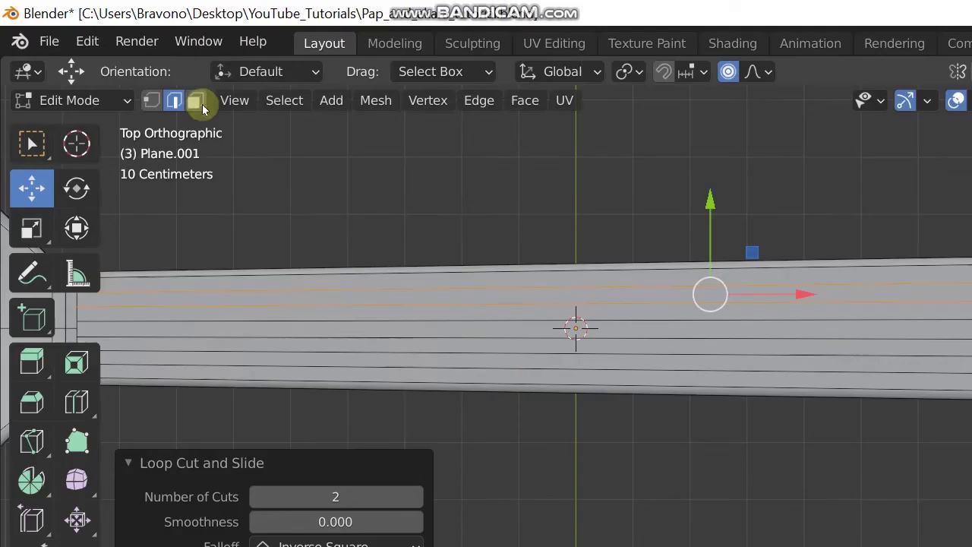
{"action": "left_click", "coordinate": [198, 101]}
{"action": "left_click", "coordinate": [696, 374]}
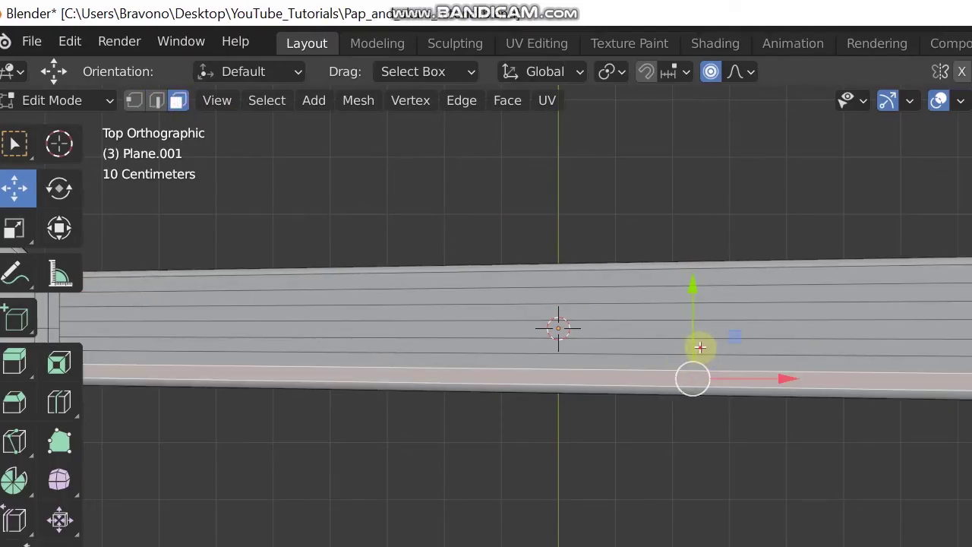
{"action": "left_click", "coordinate": [700, 347], "text": "shift"}
{"action": "left_click", "coordinate": [705, 312], "text": "shift"}
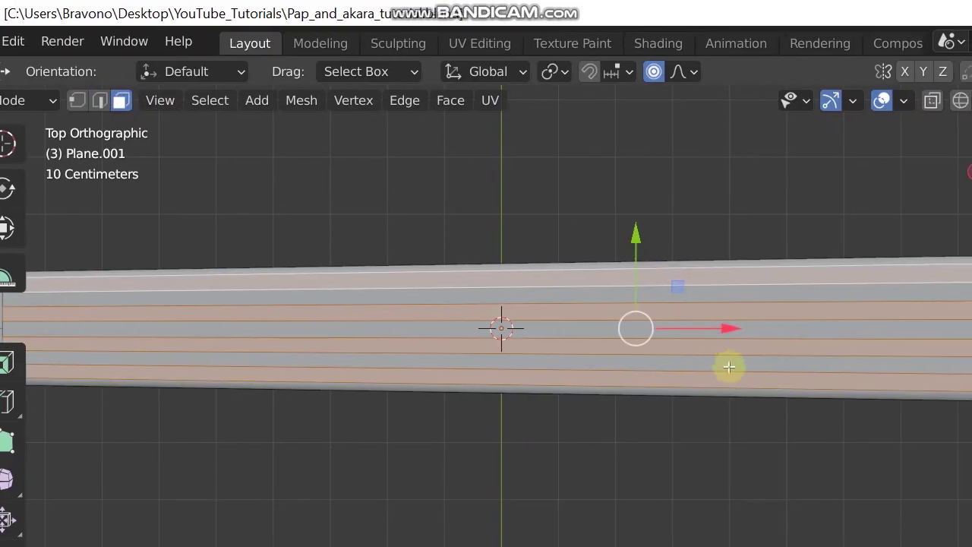
{"action": "scroll", "coordinate": [544, 408], "scroll_direction": "down", "scroll_amount": 3}
{"action": "middle_click_drag", "start_coordinate": [360, 403], "coordinate": [455, 192]}
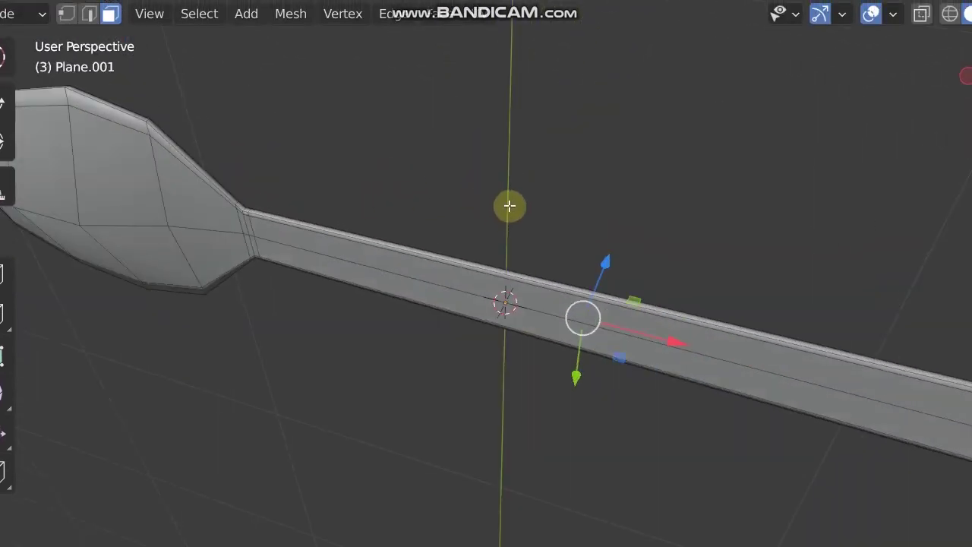
{"action": "key", "text": "KP_1"}
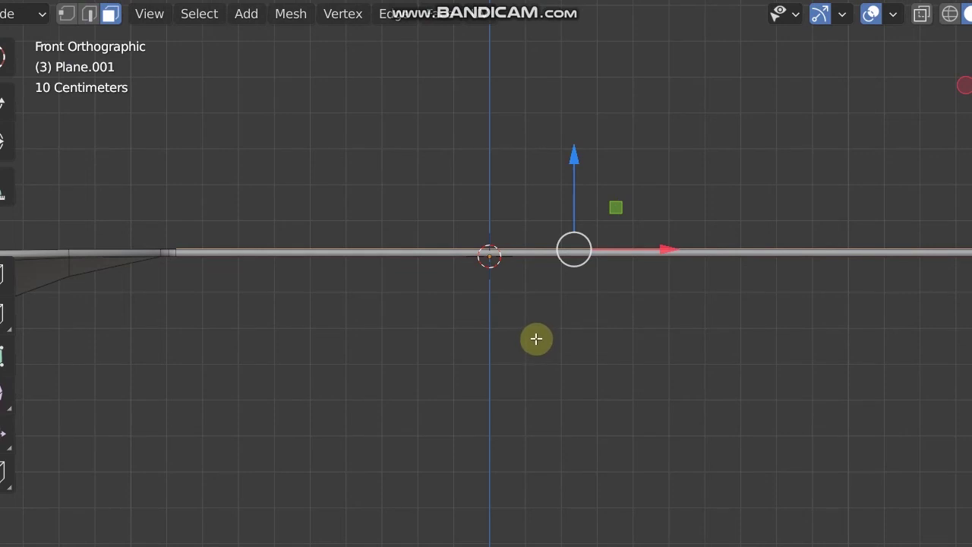
{"action": "key", "text": "g"}
{"action": "key", "text": "z"}
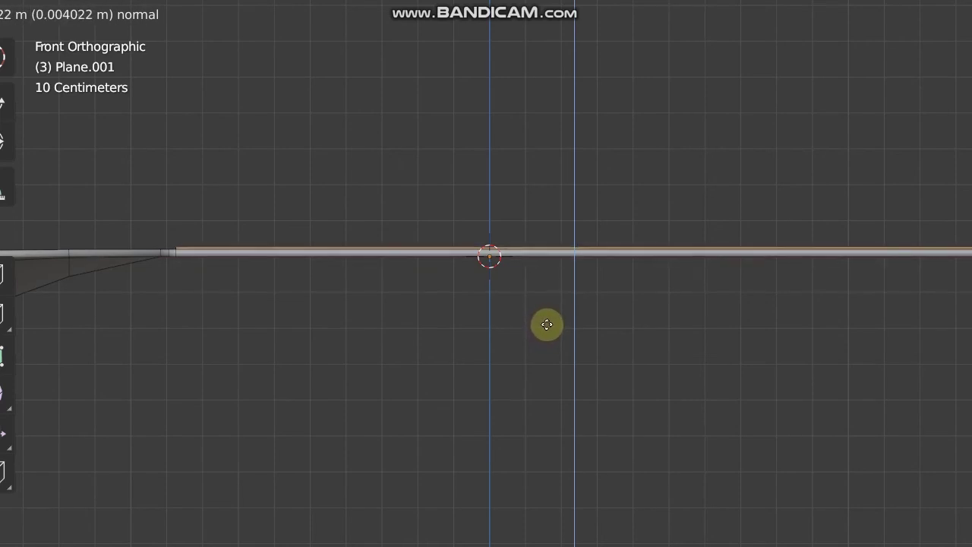
{"action": "left_click", "coordinate": [547, 323]}
Step: Reveal the hidden handle faces and examine the extruded strips along the handle and at its free end
{"action": "middle_click_drag", "start_coordinate": [606, 336], "coordinate": [607, 271], "text": "ctrl"}
{"action": "middle_click_drag", "start_coordinate": [514, 290], "coordinate": [486, 395], "text": "shift"}
{"action": "middle_click_drag", "start_coordinate": [515, 293], "coordinate": [790, 294], "text": "shift"}
{"action": "middle_click_drag", "start_coordinate": [727, 226], "coordinate": [531, 291]}
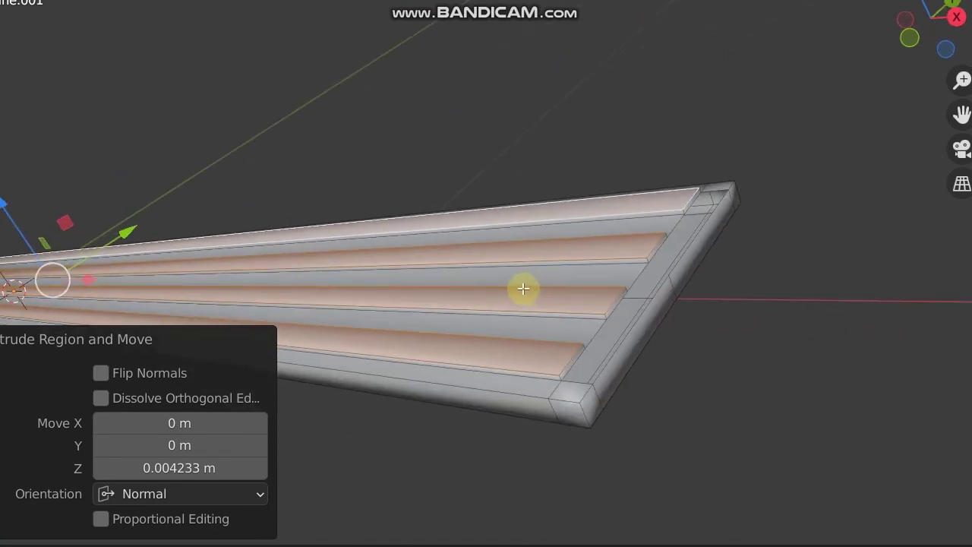
{"action": "key", "text": "alt+h"}
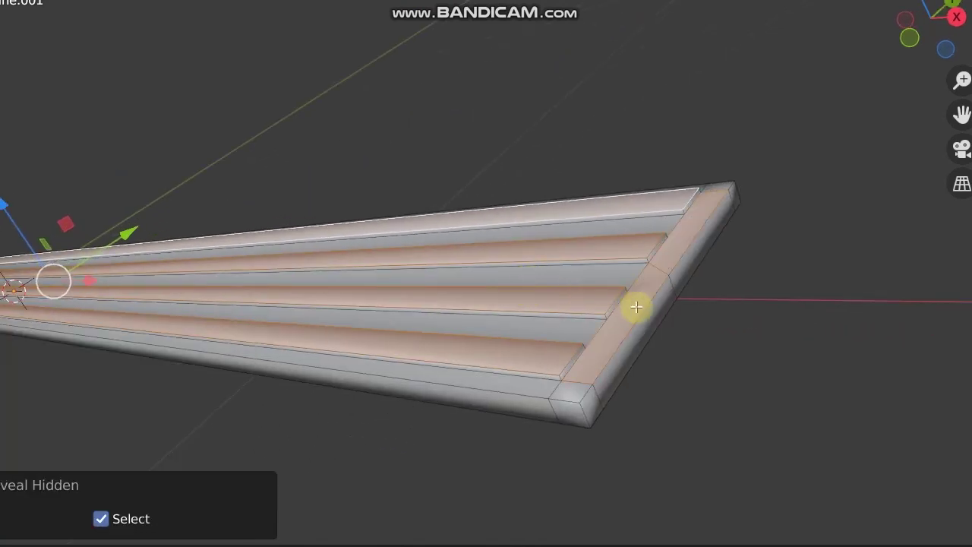
{"action": "middle_click_drag", "start_coordinate": [613, 341], "coordinate": [538, 459]}
{"action": "middle_click_drag", "start_coordinate": [538, 367], "coordinate": [469, 399]}
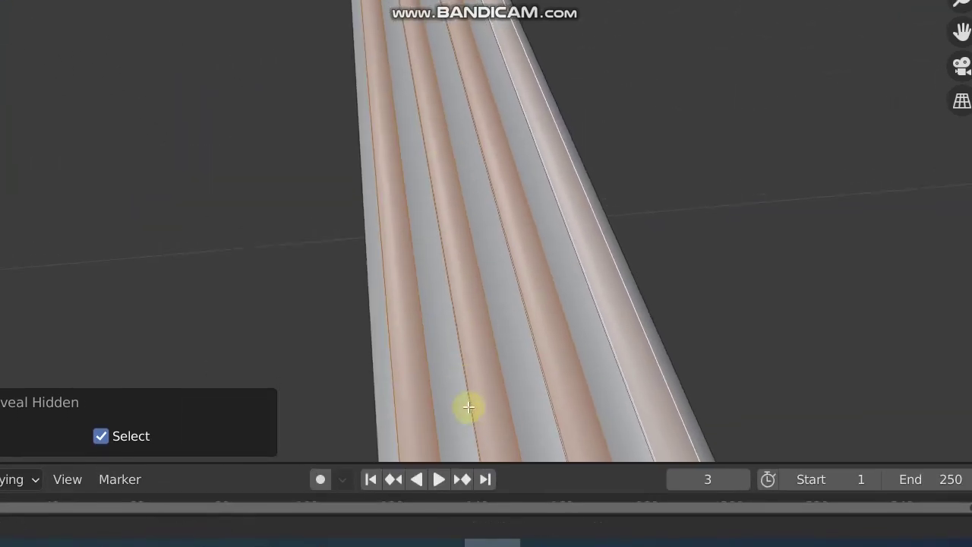
{"action": "middle_click_drag", "start_coordinate": [415, 206], "coordinate": [504, 234]}
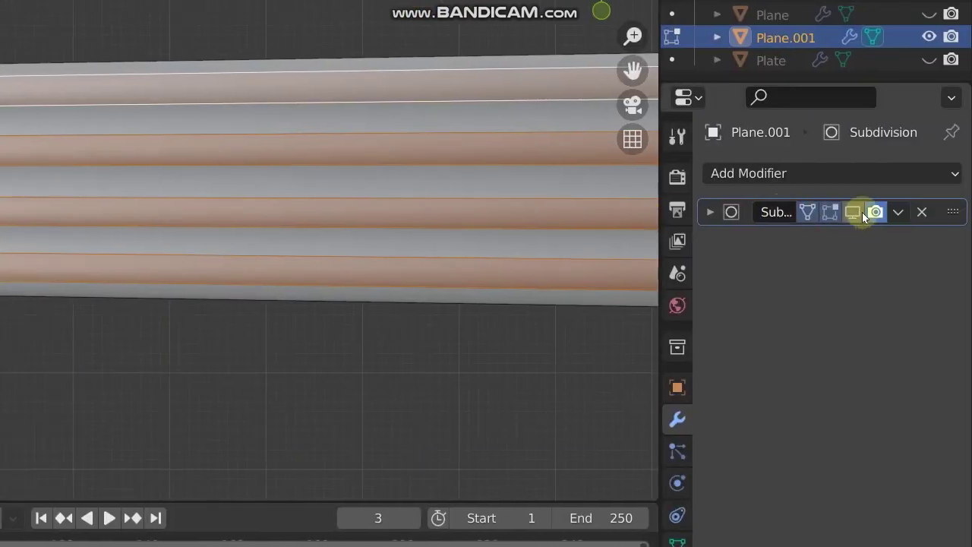
Step: Turn the Subdivision modifier's viewport effect back on and check the strips near the handle's free end
{"action": "left_click", "coordinate": [859, 212]}
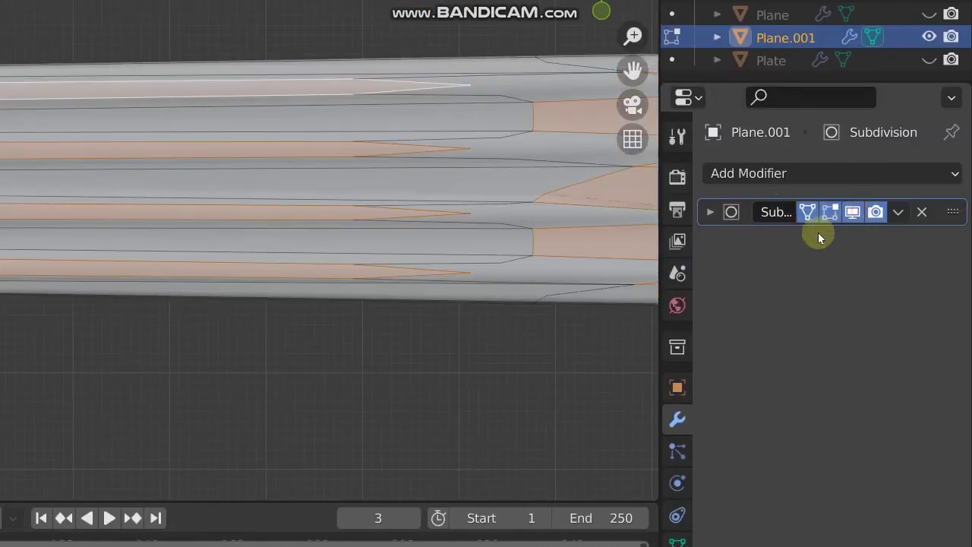
{"action": "scroll", "coordinate": [343, 217], "scroll_direction": "down", "scroll_amount": 4}
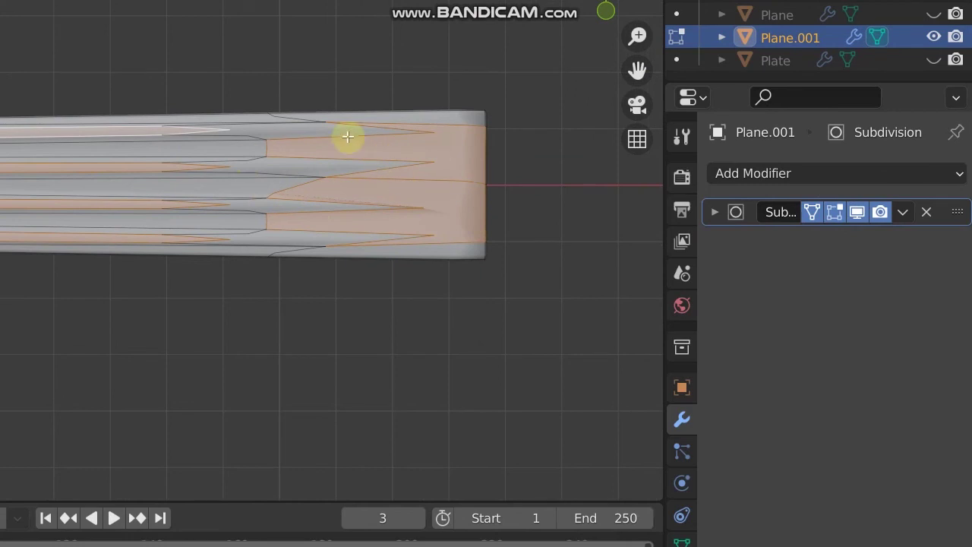
{"action": "scroll", "coordinate": [306, 210], "scroll_direction": "down", "scroll_amount": 1}
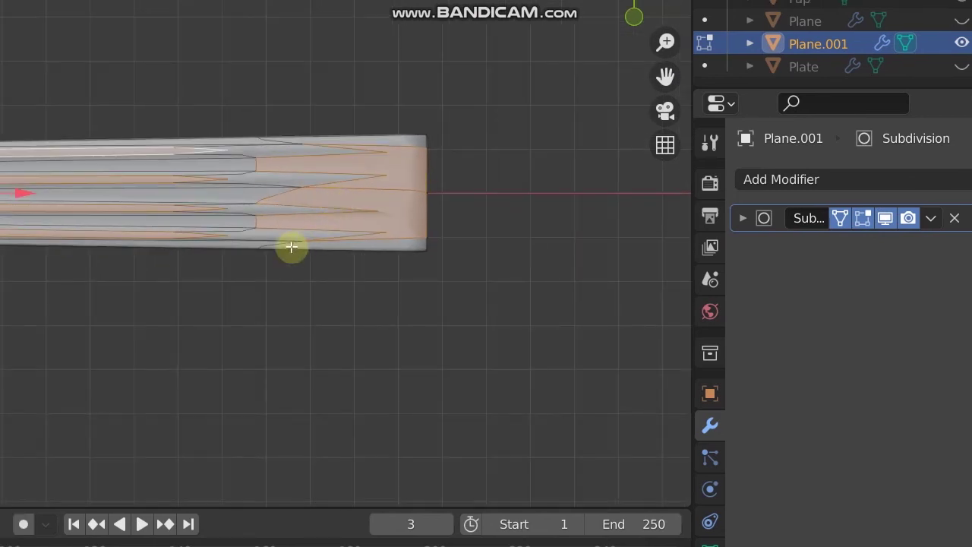
Step: Examine the smoothed ridges near the handle's free end with the mesh wires shown and hidden
{"action": "scroll", "coordinate": [343, 173], "scroll_direction": "up", "scroll_amount": 4}
{"action": "mouse_move", "coordinate": [293, 227]}
{"action": "middle_mouse_down", "text": "ctrl"}
{"action": "mouse_move", "coordinate": [312, 263]}
{"action": "mouse_move", "coordinate": [293, 217]}
{"action": "middle_mouse_up", "text": "ctrl"}
{"action": "middle_click_drag", "start_coordinate": [138, 225], "coordinate": [294, 189], "text": "shift"}
{"action": "middle_click_drag", "start_coordinate": [77, 210], "coordinate": [220, 210], "text": "shift"}
{"action": "middle_click_drag", "start_coordinate": [403, 229], "coordinate": [354, 274], "text": "ctrl"}
{"action": "key", "text": "Tab"}
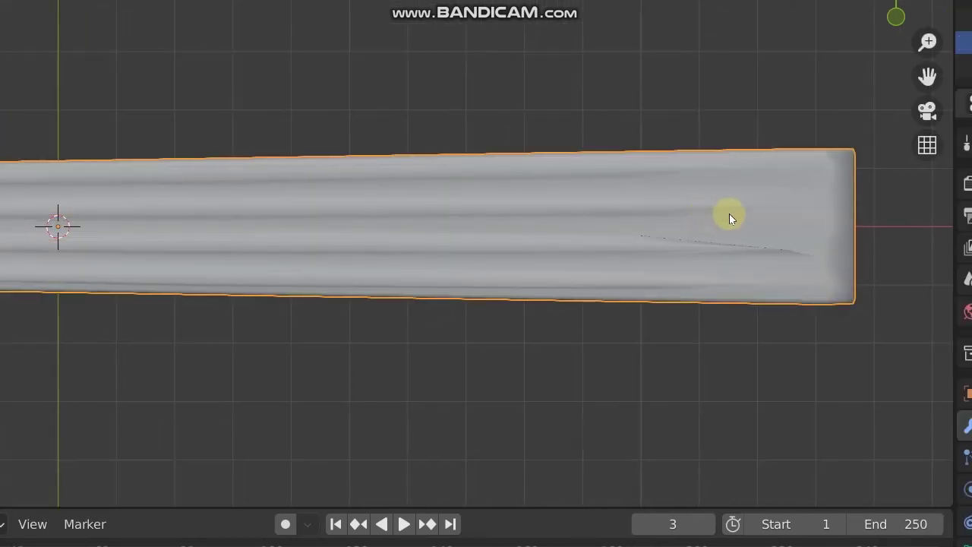
{"action": "key", "text": "Tab"}
{"action": "key", "text": "Tab"}
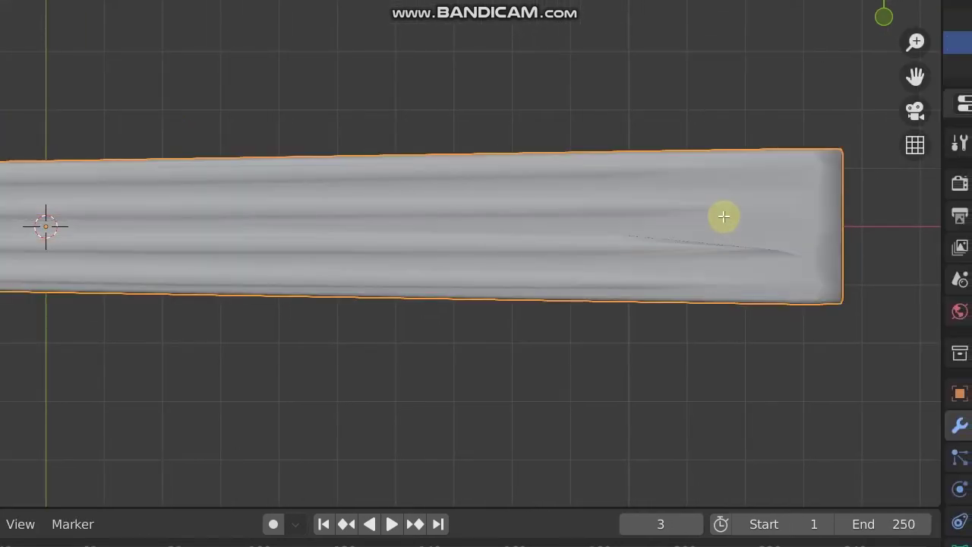
Step: Add one crosswise loop cut near the handle's free end and slide it fully toward that end, factor -1.000
{"action": "key", "text": "Tab"}
{"action": "middle_click_drag", "start_coordinate": [679, 245], "coordinate": [678, 216], "text": "ctrl"}
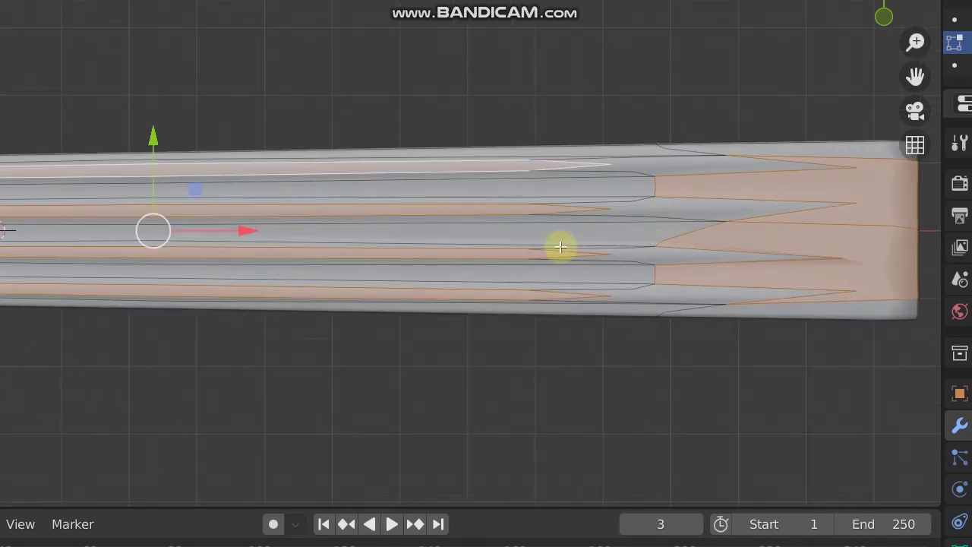
{"action": "key", "text": "ctrl+r"}
{"action": "left_click", "coordinate": [171, 201]}
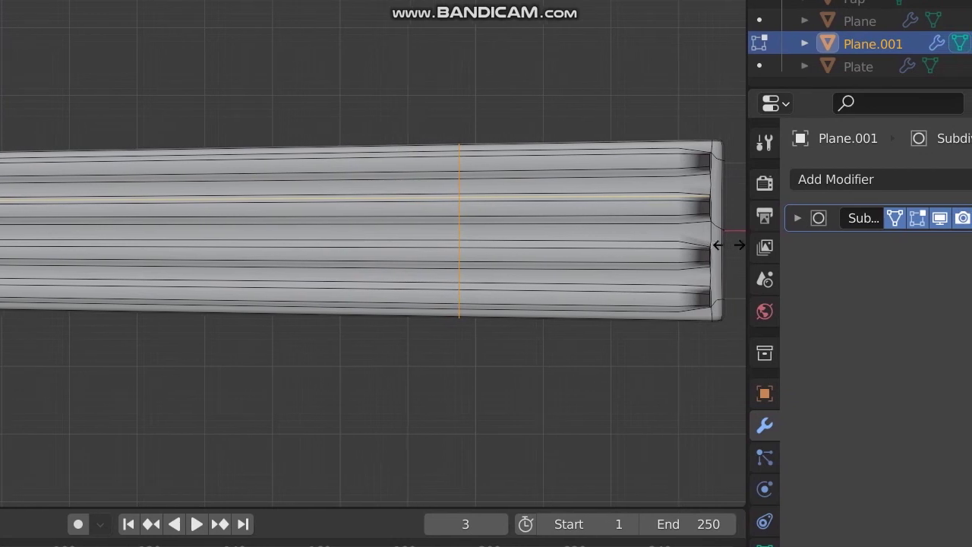
{"action": "left_click", "coordinate": [718, 245]}
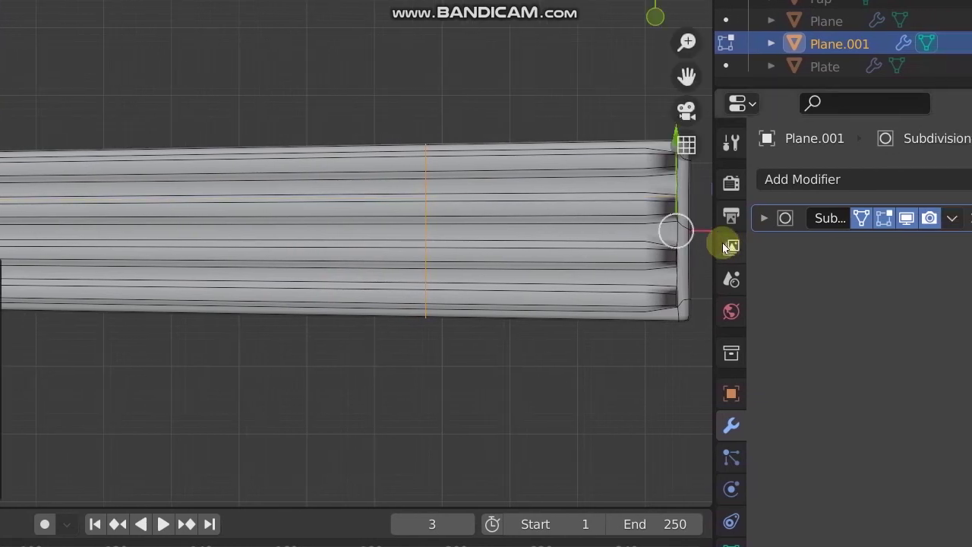
Step: Add one crosswise loop cut on the handle near the bowl and slide it fully toward the bowl, factor 1.000
{"action": "middle_click_drag", "start_coordinate": [124, 235], "coordinate": [423, 225], "text": "shift"}
{"action": "scroll", "coordinate": [360, 327], "scroll_direction": "down", "scroll_amount": 2}
{"action": "middle_click_drag", "start_coordinate": [337, 182], "coordinate": [427, 149], "text": "shift"}
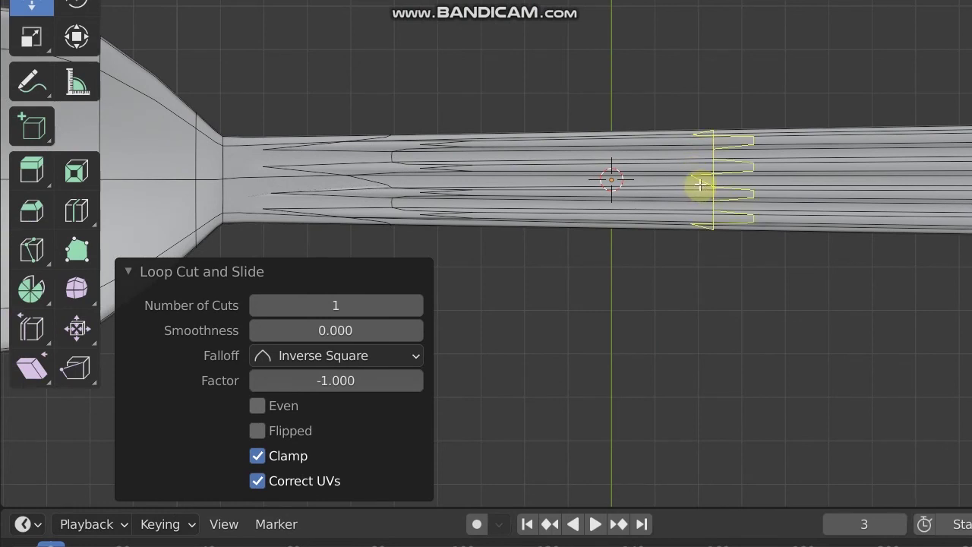
{"action": "left_click", "coordinate": [773, 173]}
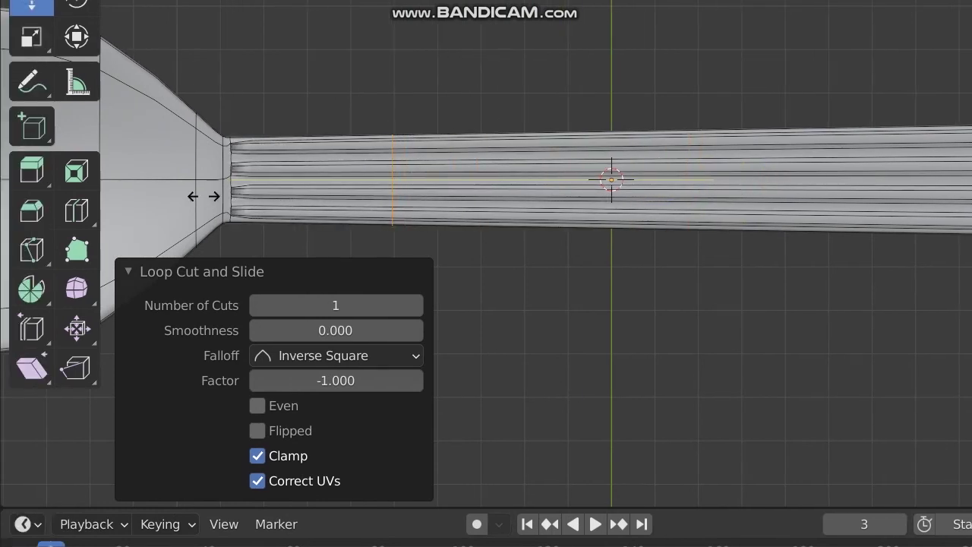
{"action": "left_click", "coordinate": [178, 196]}
{"action": "scroll", "coordinate": [749, 247], "scroll_direction": "down", "scroll_amount": 3}
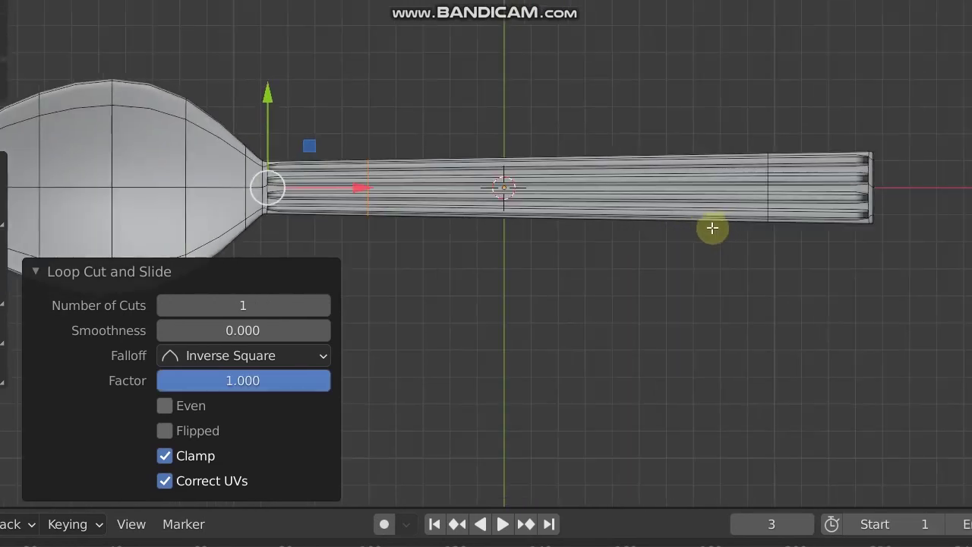
Step: Leave mesh editing, view the ridge ends on the handle, and apply Shade Smooth to the spoon
{"action": "key", "text": "Tab"}
{"action": "middle_click_drag", "start_coordinate": [539, 278], "coordinate": [507, 228]}
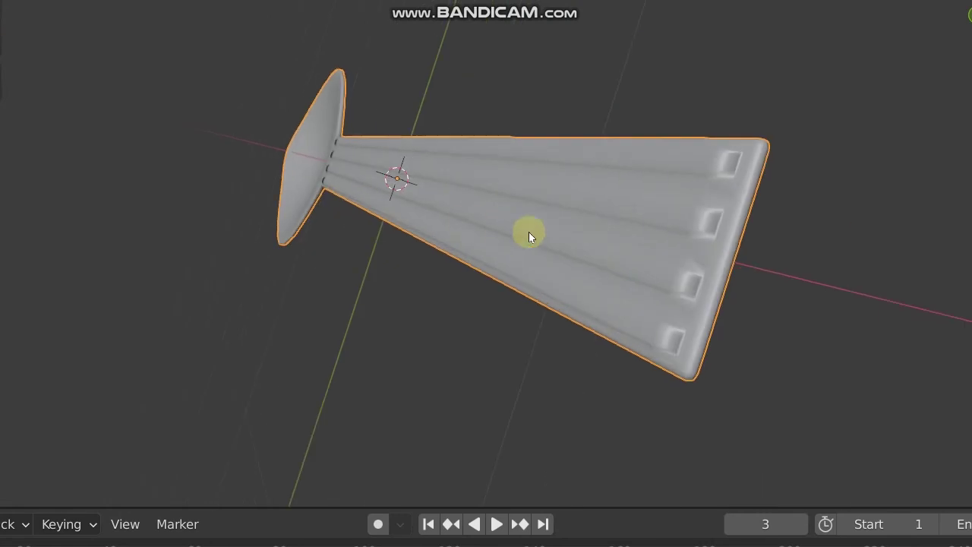
{"action": "middle_click_drag", "start_coordinate": [681, 270], "coordinate": [727, 266]}
{"action": "middle_click_drag", "start_coordinate": [471, 263], "coordinate": [234, 235]}
{"action": "middle_click_drag", "start_coordinate": [382, 183], "coordinate": [514, 195]}
{"action": "right_click", "coordinate": [543, 187]}
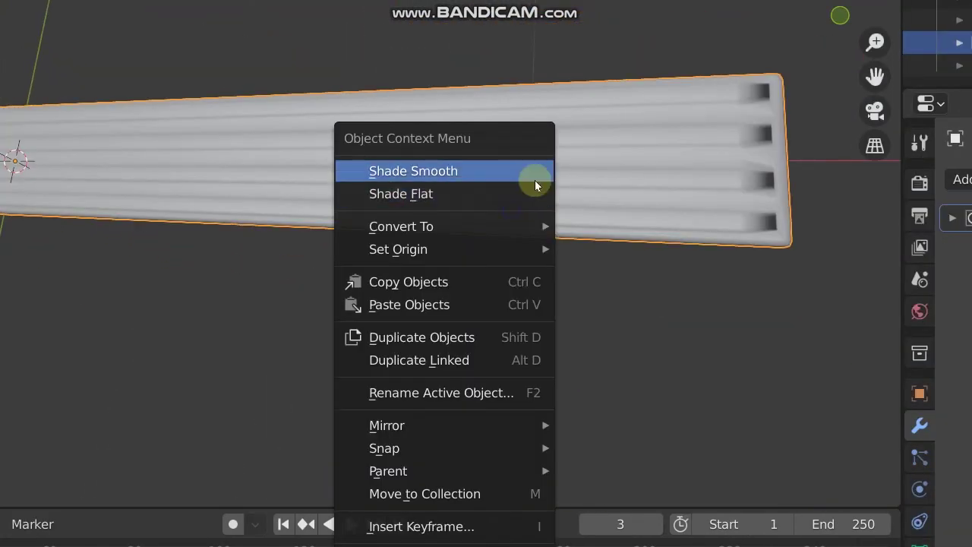
{"action": "left_click", "coordinate": [479, 171]}
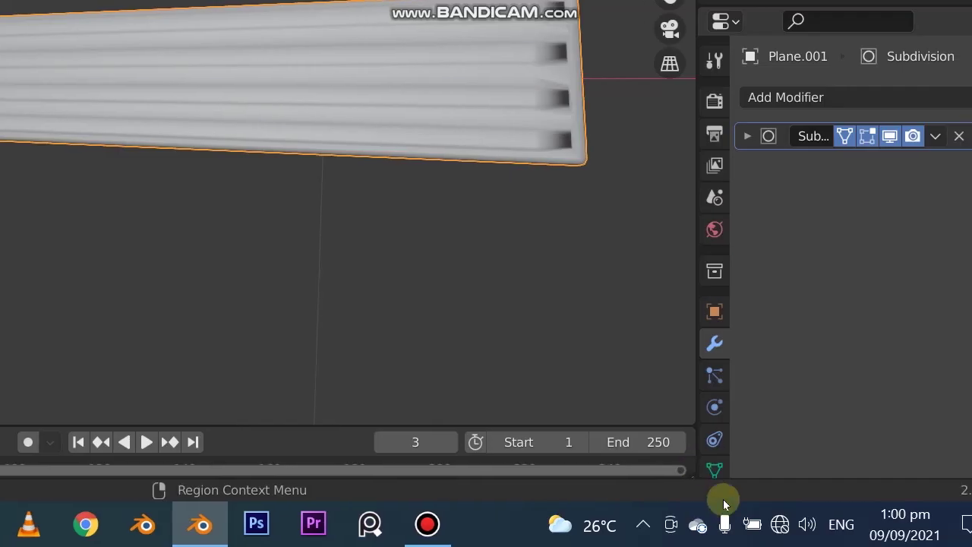
Step: Enable Auto Smooth at 30° in the spoon mesh's normals settings
{"action": "left_click", "coordinate": [714, 470]}
{"action": "scroll", "coordinate": [805, 343], "scroll_direction": "down", "scroll_amount": 3}
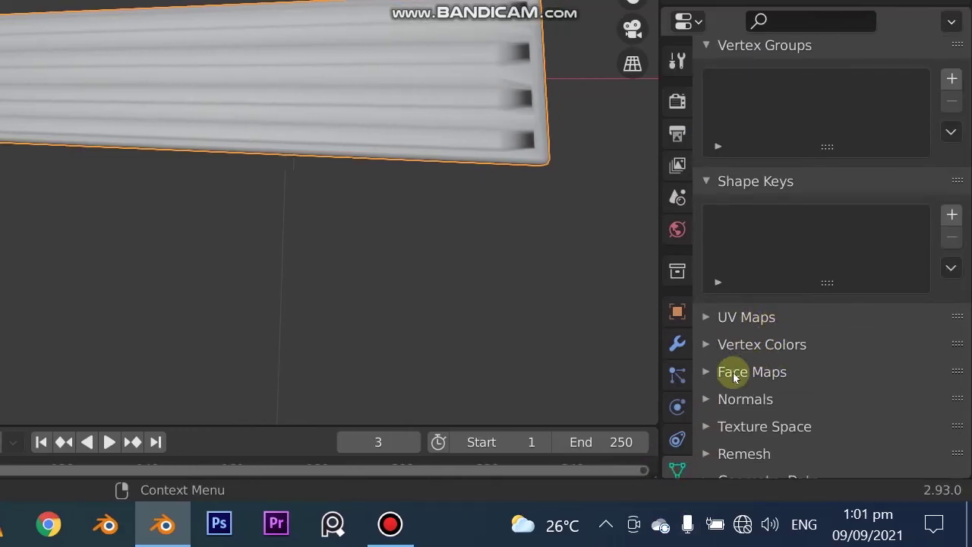
{"action": "left_click", "coordinate": [737, 399]}
{"action": "left_click", "coordinate": [809, 434]}
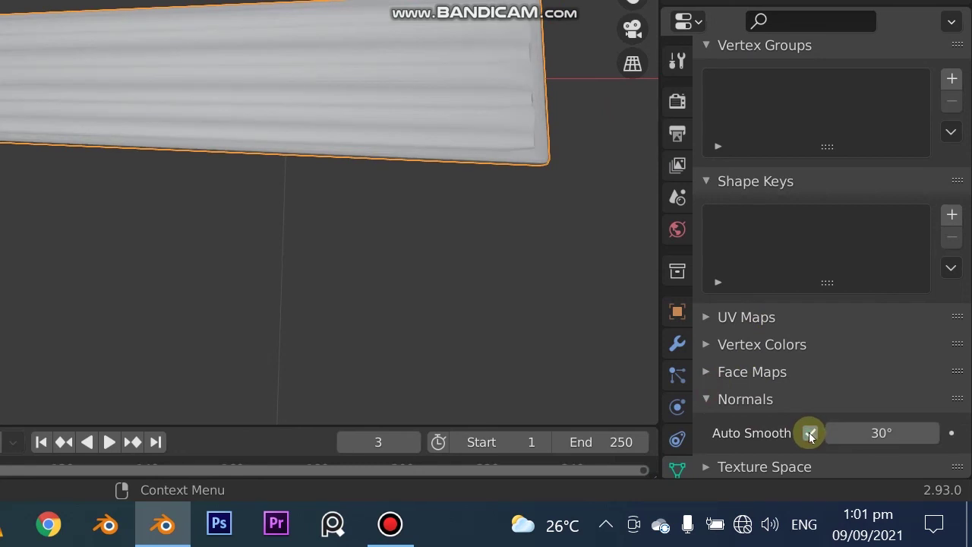
Step: Inspect the shading of the ridges at the handle's free end and at the bowl junction, including from above
{"action": "middle_click_drag", "start_coordinate": [553, 295], "coordinate": [264, 186]}
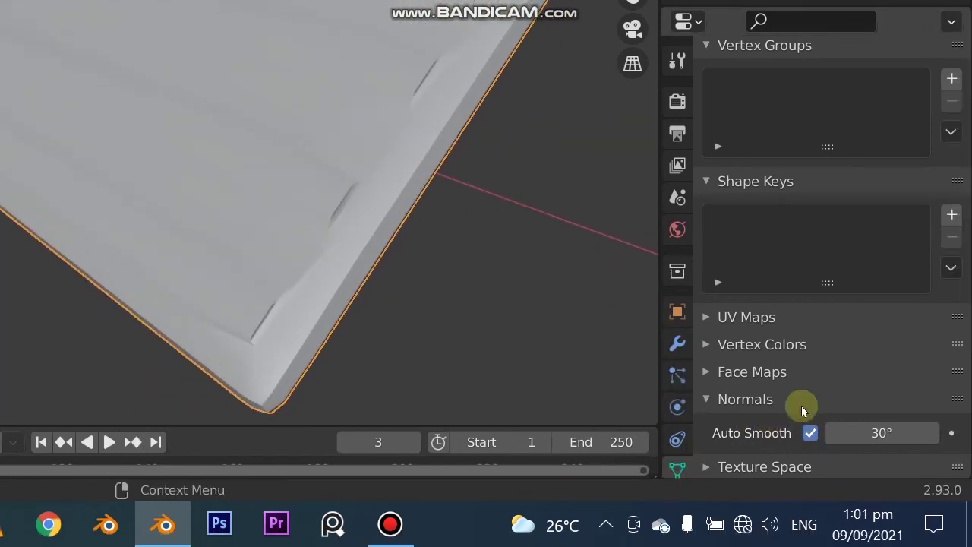
{"action": "scroll", "coordinate": [152, 114], "scroll_direction": "down", "scroll_amount": 4}
{"action": "middle_click_drag", "start_coordinate": [22, 48], "coordinate": [230, 84], "text": "shift"}
{"action": "scroll", "coordinate": [159, 111], "scroll_direction": "down", "scroll_amount": 1}
{"action": "middle_click_drag", "start_coordinate": [401, 206], "coordinate": [663, 213]}
{"action": "middle_click_drag", "start_coordinate": [19, 102], "coordinate": [296, 249], "text": "shift"}
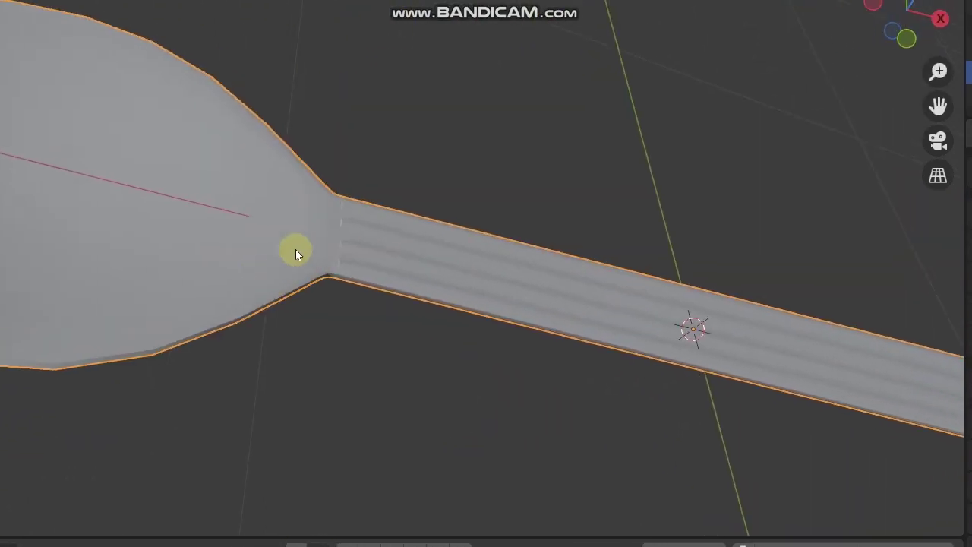
{"action": "scroll", "coordinate": [357, 190], "scroll_direction": "up", "scroll_amount": 9}
{"action": "scroll", "coordinate": [397, 170], "scroll_direction": "down", "scroll_amount": 6}
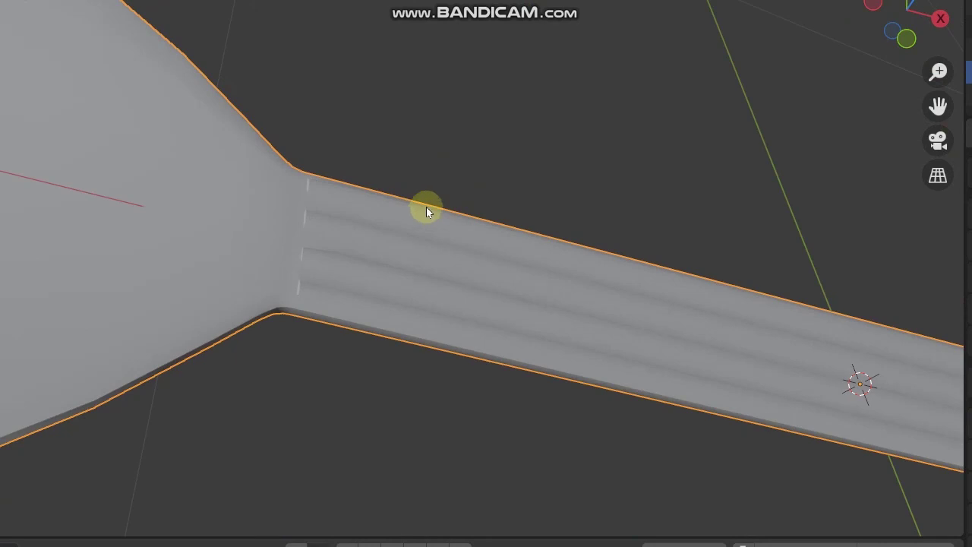
{"action": "key", "text": "KP_7"}
{"action": "scroll", "coordinate": [687, 209], "scroll_direction": "down", "scroll_amount": 3}
{"action": "middle_click_drag", "start_coordinate": [672, 332], "coordinate": [580, 243], "text": "shift"}
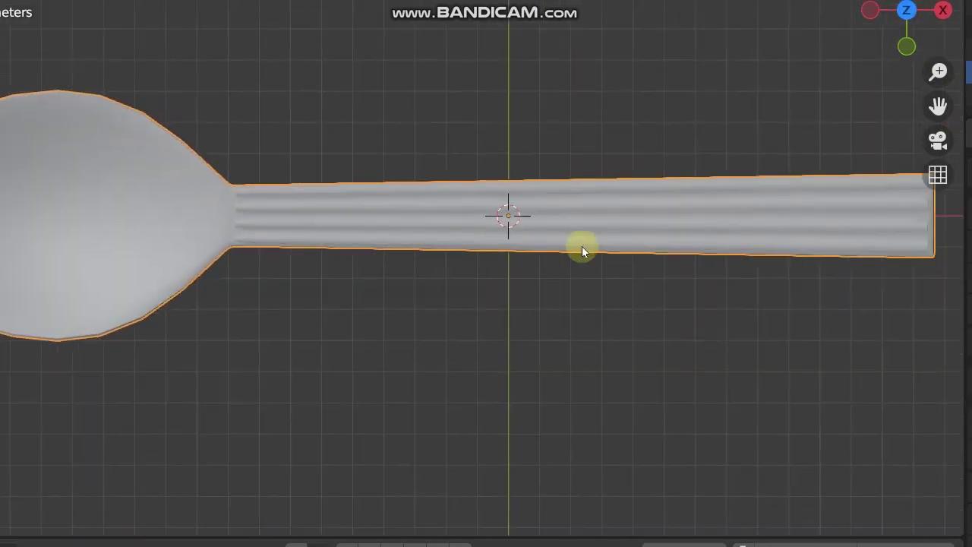
{"action": "scroll", "coordinate": [617, 281], "scroll_direction": "down", "scroll_amount": 1}
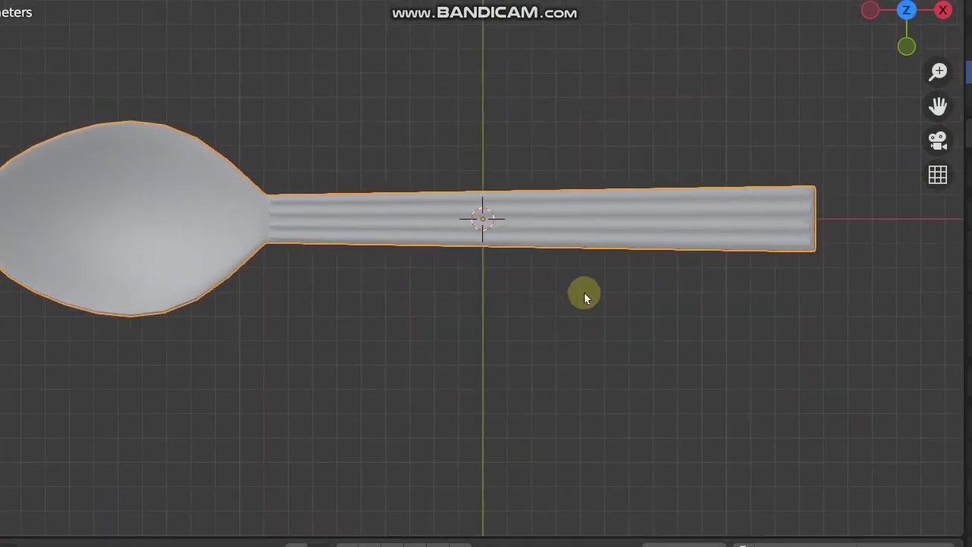
{"action": "key", "text": "Tab"}
{"action": "scroll", "coordinate": [592, 259], "scroll_direction": "up", "scroll_amount": 3}
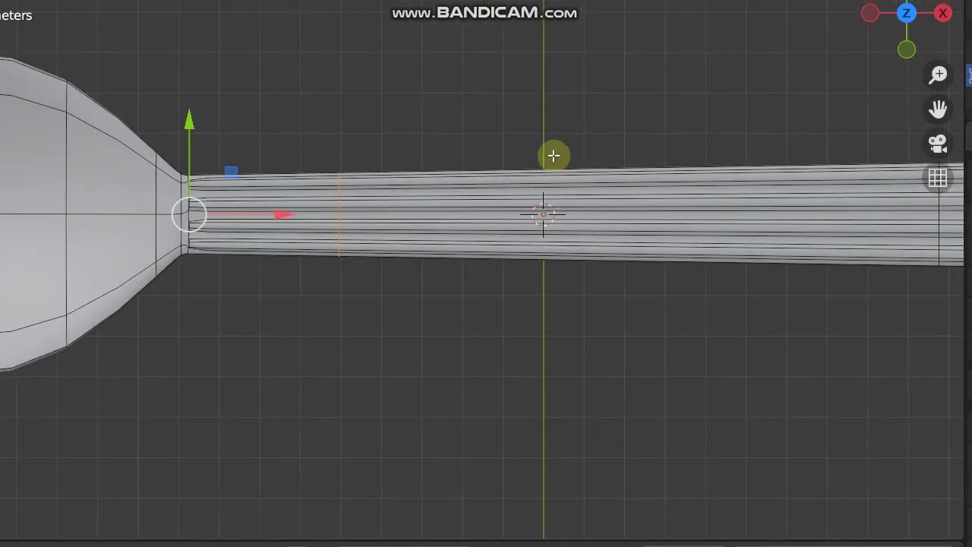
{"action": "middle_click_drag", "start_coordinate": [575, 142], "coordinate": [614, 206], "text": "shift"}
{"action": "key", "text": "ctrl+r"}
{"action": "left_click", "coordinate": [638, 262]}
{"action": "scroll", "coordinate": [409, 231], "scroll_direction": "up", "scroll_amount": 2}
{"action": "key", "text": "Tab"}
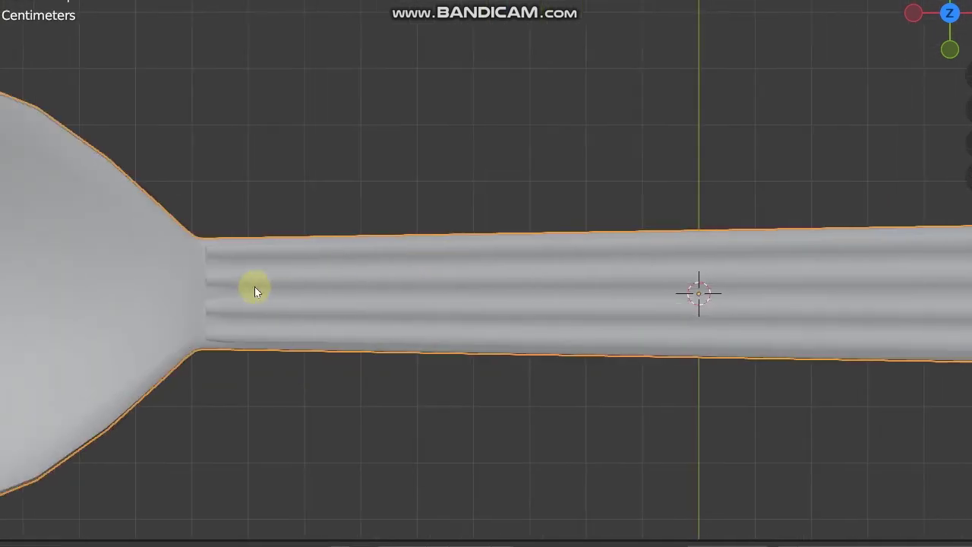
Step: Try adding a lengthwise loop cut along the handle's uppermost wide strip, undo it, and return to Object Mode
{"action": "key", "text": "Tab"}
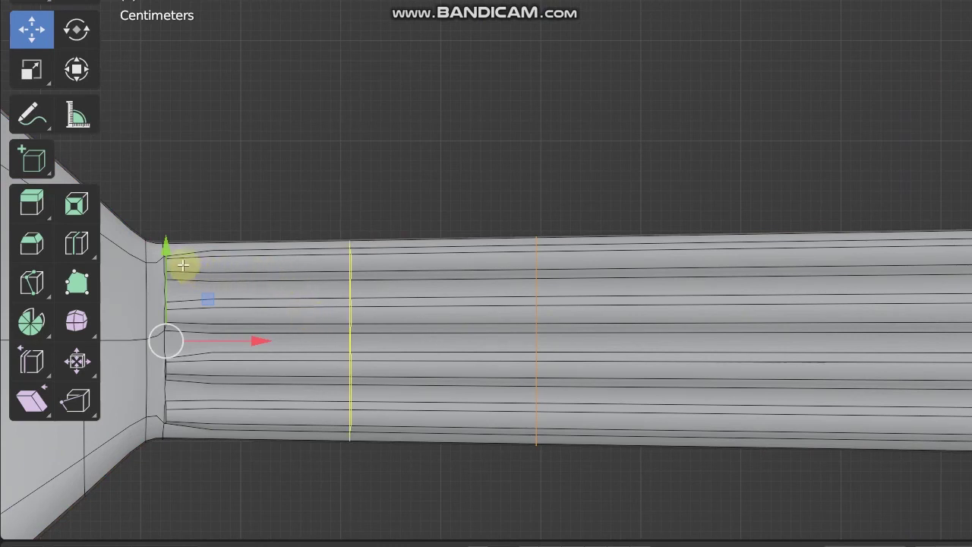
{"action": "left_click", "coordinate": [533, 259]}
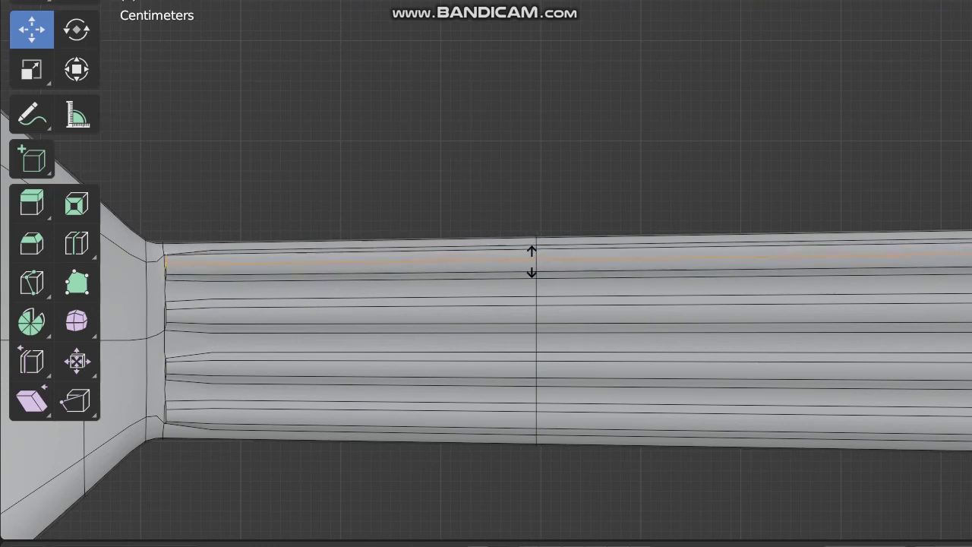
{"action": "left_click", "coordinate": [547, 261]}
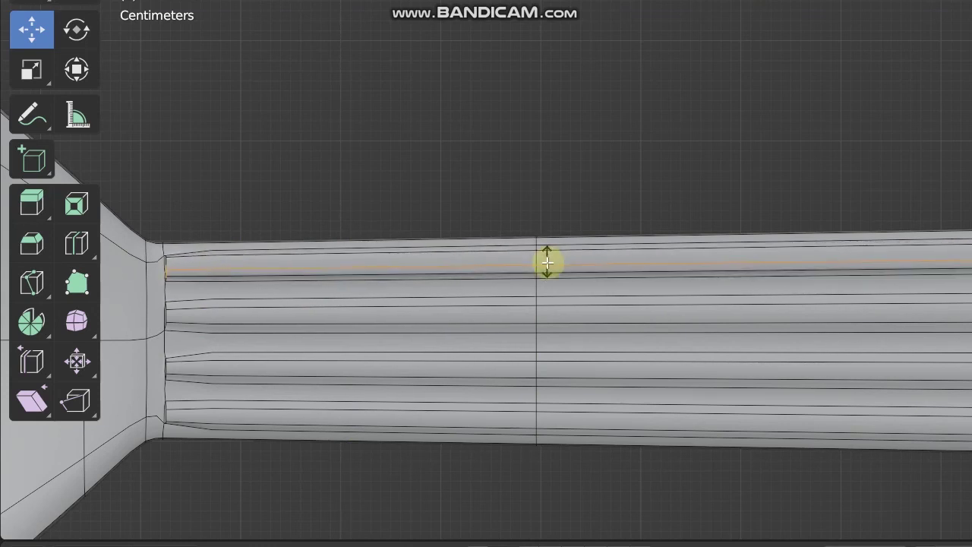
{"action": "key", "text": "ctrl+z"}
{"action": "middle_click_drag", "start_coordinate": [649, 334], "coordinate": [435, 307], "text": "ctrl"}
{"action": "key", "text": "Tab"}
{"action": "scroll", "coordinate": [612, 341], "scroll_direction": "down", "scroll_amount": 2}
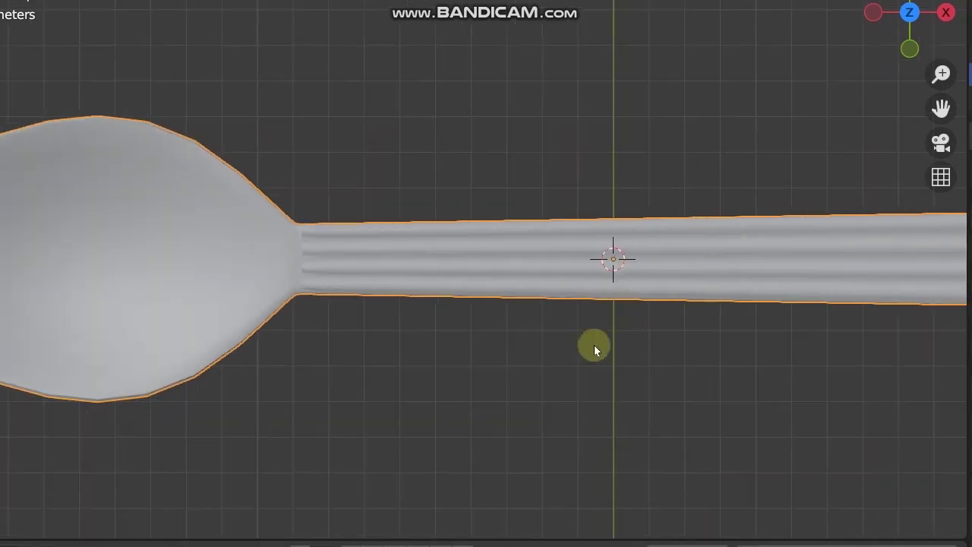
{"action": "scroll", "coordinate": [625, 365], "scroll_direction": "down", "scroll_amount": 2}
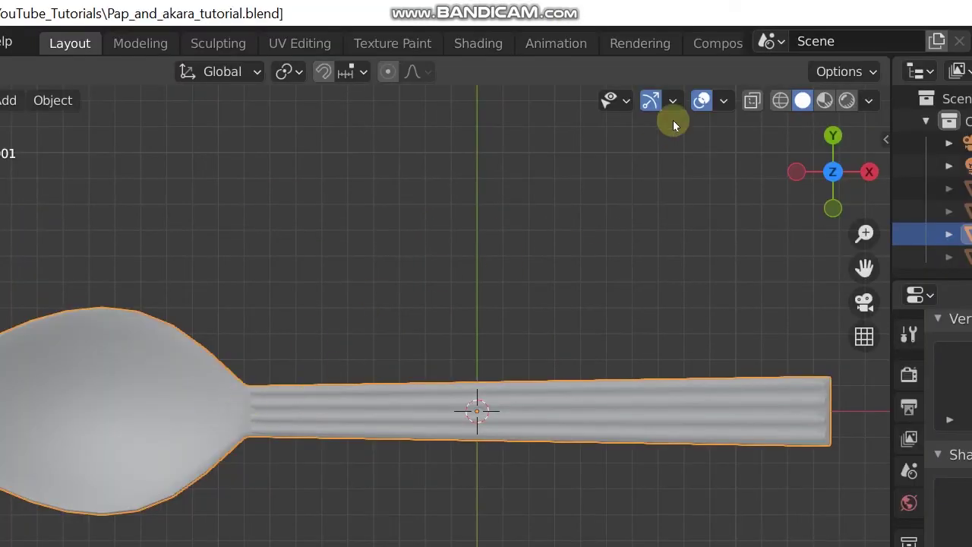
Step: Switch to the Shading workspace and show the whole spoon from above
{"action": "left_click", "coordinate": [608, 43]}
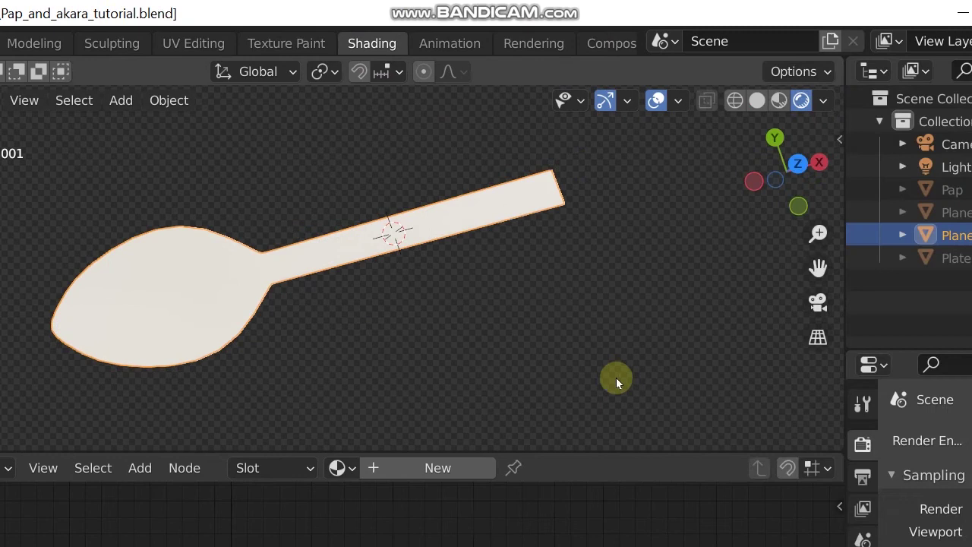
{"action": "middle_click_drag", "start_coordinate": [824, 380], "coordinate": [602, 295]}
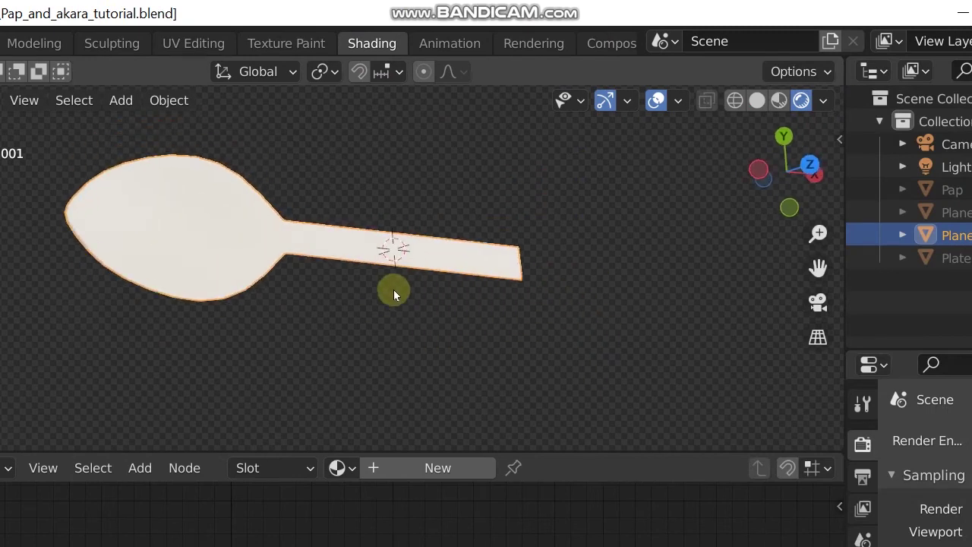
{"action": "key", "text": "KP_7"}
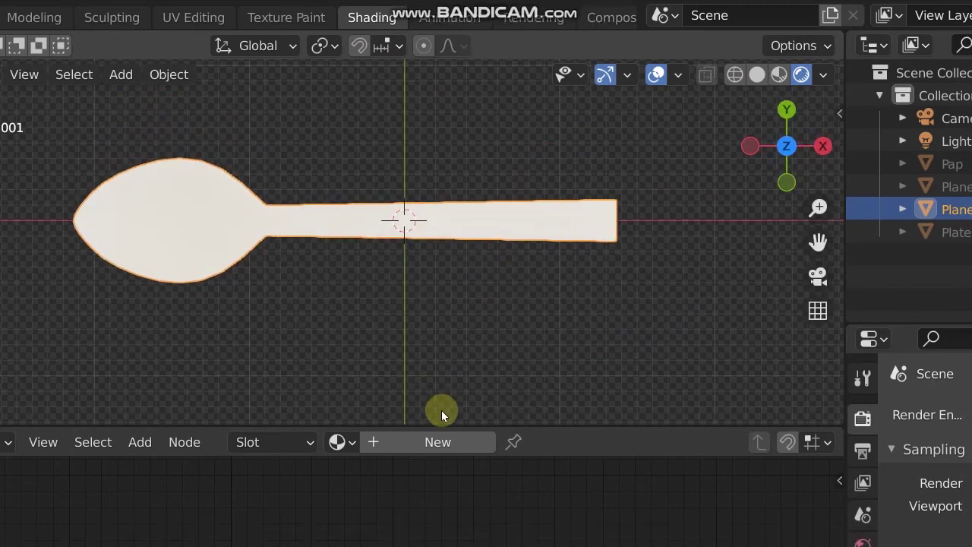
{"action": "left_click", "coordinate": [438, 468]}
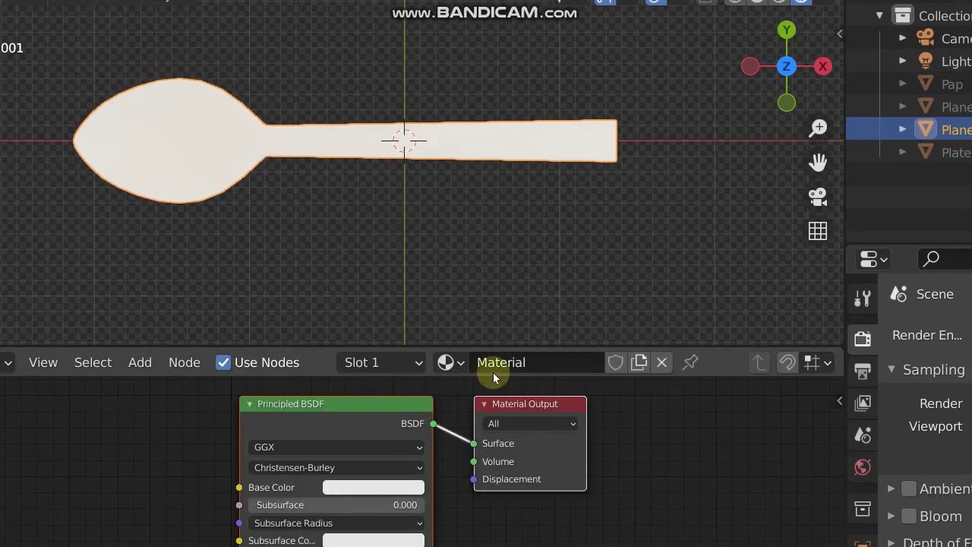
{"action": "double_click", "coordinate": [516, 370]}
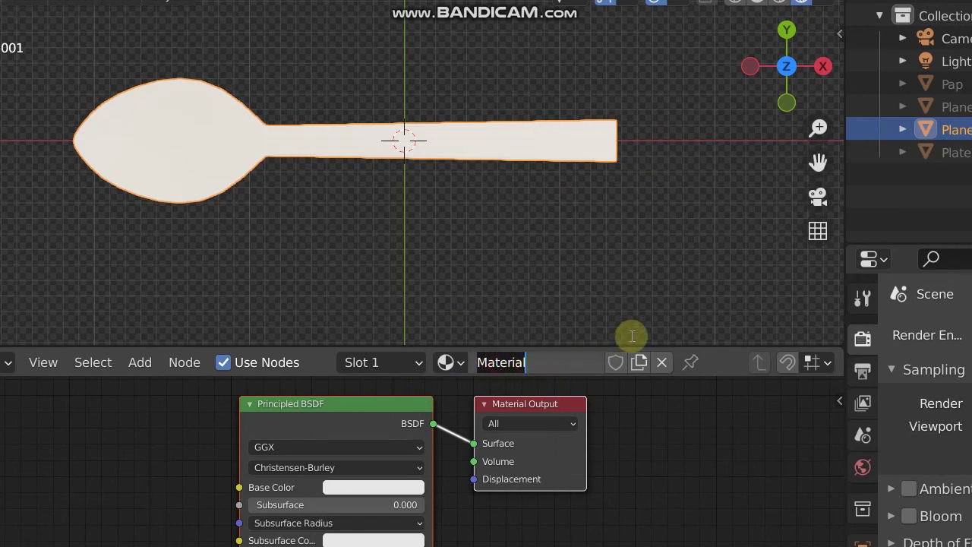
{"action": "left_click", "coordinate": [584, 215]}
Step: Assign the existing Spoon material to the spoon object
{"action": "left_click", "coordinate": [456, 363]}
{"action": "left_click", "coordinate": [454, 364]}
{"action": "left_click", "coordinate": [448, 363]}
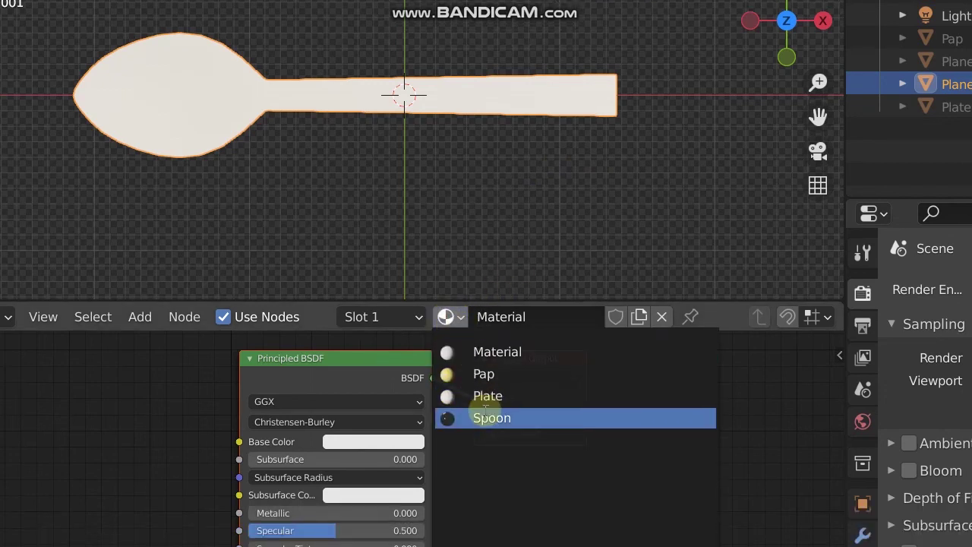
{"action": "left_click", "coordinate": [489, 411]}
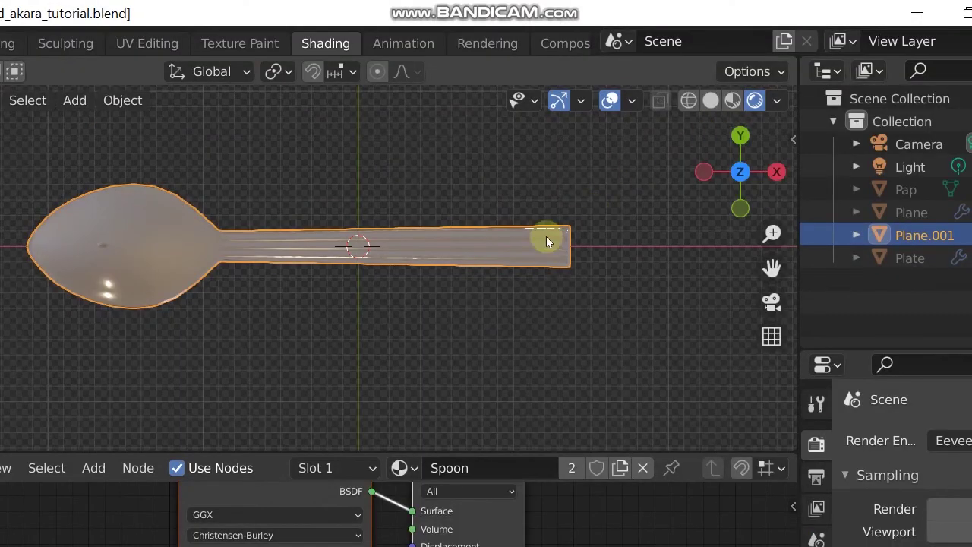
Step: Adjust the Roughness on the Spoon material's Principled BSDF node to about 0.22
{"action": "middle_click_drag", "start_coordinate": [456, 114], "coordinate": [374, 233]}
{"action": "mouse_move", "coordinate": [299, 403]}
{"action": "left_mouse_down"}
{"action": "mouse_move", "coordinate": [121, 402]}
{"action": "mouse_move", "coordinate": [299, 403]}
{"action": "left_mouse_up"}
{"action": "middle_click_drag", "start_coordinate": [513, 196], "coordinate": [537, 141], "text": "shift"}
{"action": "middle_click_drag", "start_coordinate": [378, 455], "coordinate": [376, 393]}
{"action": "left_click_drag", "start_coordinate": [376, 345], "coordinate": [459, 346]}
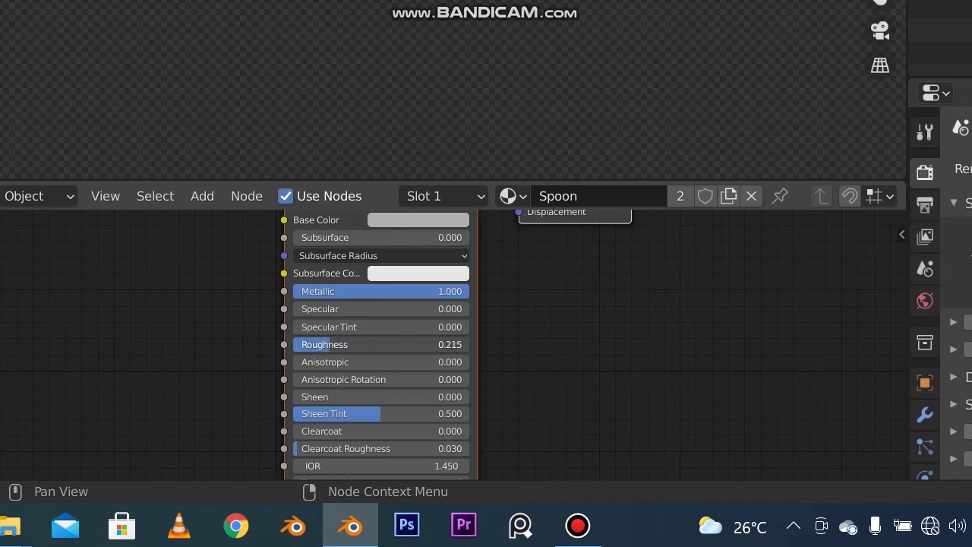
{"action": "left_click_drag", "start_coordinate": [392, 345], "coordinate": [401, 345]}
Step: Set the Spoon material's Metallic to about 0.618, Specular to about 0.588 and Roughness to about 0.233
{"action": "middle_click_drag", "start_coordinate": [375, 139], "coordinate": [424, 320]}
{"action": "scroll", "coordinate": [471, 240], "scroll_direction": "up", "scroll_amount": 1}
{"action": "left_click_drag", "start_coordinate": [317, 503], "coordinate": [330, 504]}
{"action": "mouse_move", "coordinate": [331, 394]}
{"action": "left_mouse_down"}
{"action": "mouse_move", "coordinate": [359, 394]}
{"action": "mouse_move", "coordinate": [338, 393]}
{"action": "left_mouse_up"}
{"action": "left_click_drag", "start_coordinate": [361, 360], "coordinate": [399, 360]}
{"action": "left_click_drag", "start_coordinate": [316, 360], "coordinate": [292, 360]}
{"action": "left_click_drag", "start_coordinate": [460, 339], "coordinate": [270, 338]}
{"action": "left_click_drag", "start_coordinate": [309, 365], "coordinate": [495, 341]}
{"action": "left_click_drag", "start_coordinate": [420, 341], "coordinate": [448, 341]}
{"action": "left_click_drag", "start_coordinate": [397, 358], "coordinate": [356, 362]}
{"action": "middle_click_drag", "start_coordinate": [438, 347], "coordinate": [415, 425]}
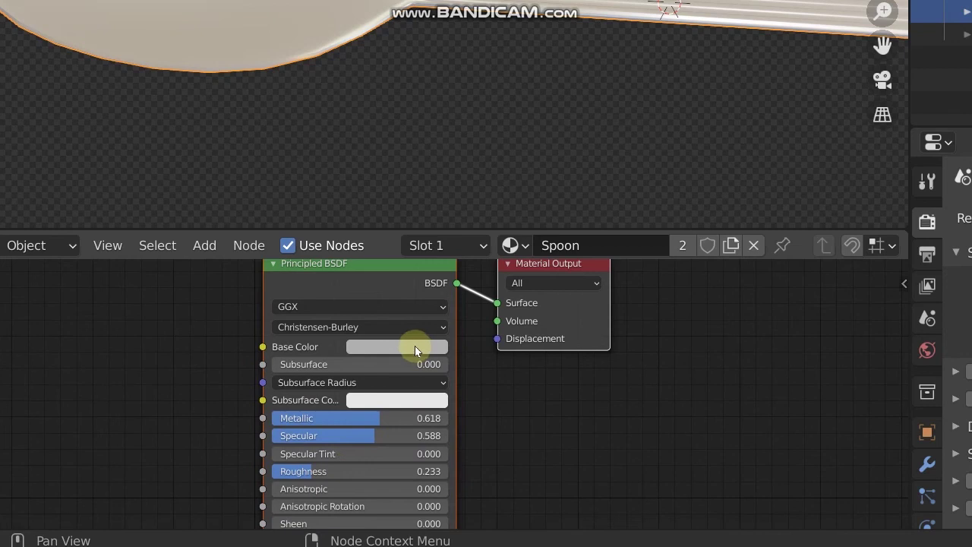
Step: Make the Spoon material's Base Color a neutral light grey with hue and saturation at 0
{"action": "left_click", "coordinate": [418, 346]}
{"action": "mouse_move", "coordinate": [440, 309]}
{"action": "left_mouse_down"}
{"action": "mouse_move", "coordinate": [395, 309]}
{"action": "mouse_move", "coordinate": [433, 309]}
{"action": "left_mouse_up"}
{"action": "mouse_move", "coordinate": [419, 202]}
{"action": "left_mouse_down"}
{"action": "mouse_move", "coordinate": [422, 213]}
{"action": "mouse_move", "coordinate": [371, 175]}
{"action": "mouse_move", "coordinate": [427, 132]}
{"action": "mouse_move", "coordinate": [421, 183]}
{"action": "mouse_move", "coordinate": [409, 190]}
{"action": "left_mouse_up"}
{"action": "left_click_drag", "start_coordinate": [402, 307], "coordinate": [348, 279]}
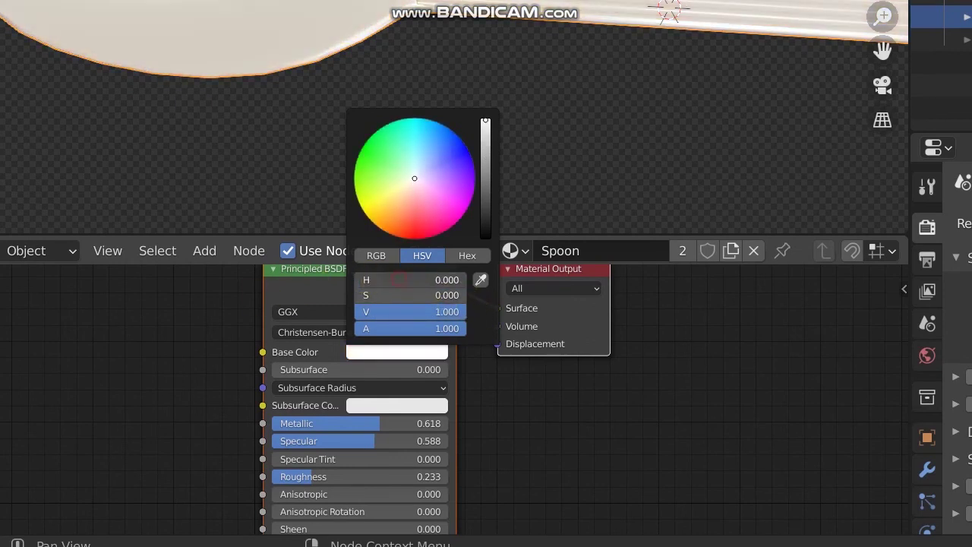
{"action": "left_click_drag", "start_coordinate": [451, 311], "coordinate": [467, 328]}
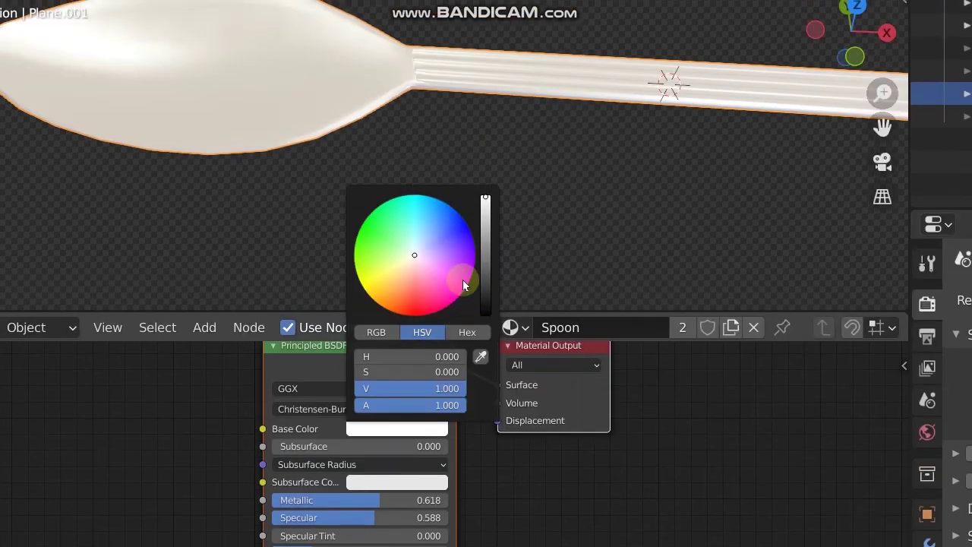
{"action": "left_click_drag", "start_coordinate": [486, 195], "coordinate": [486, 228]}
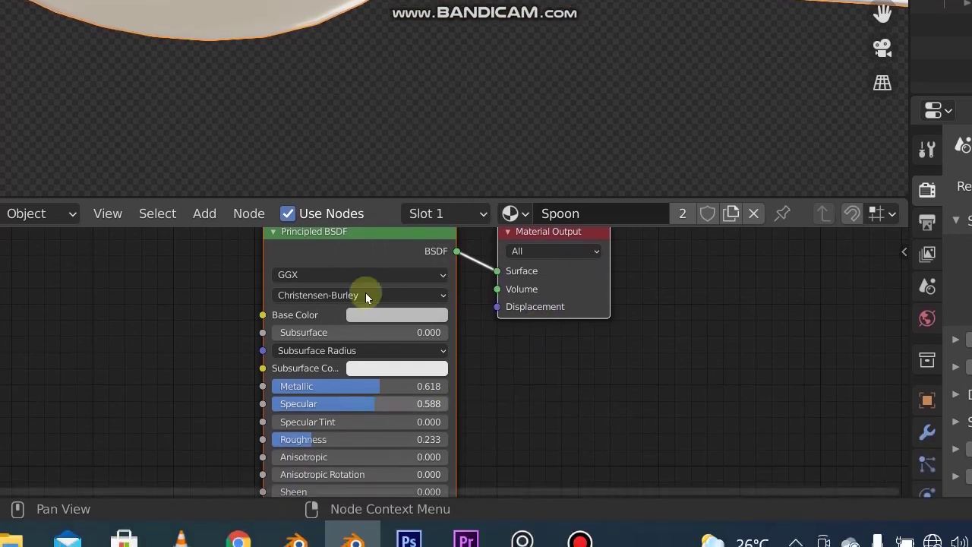
{"action": "scroll", "coordinate": [563, 70], "scroll_direction": "down", "scroll_amount": 2}
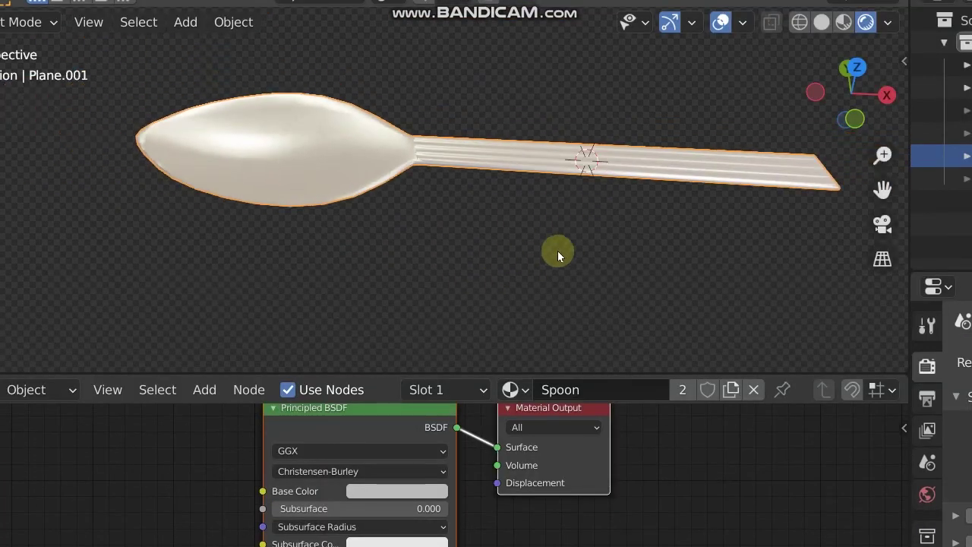